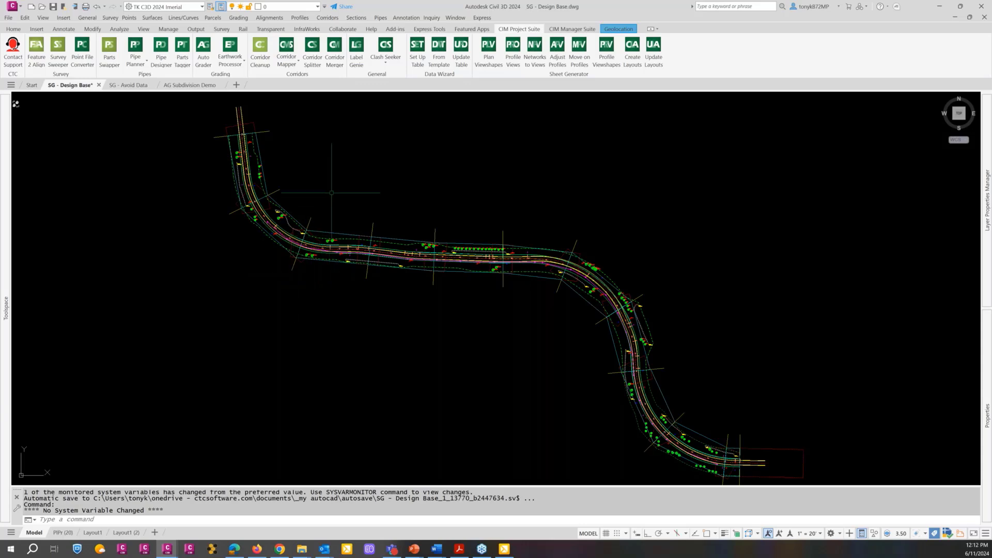
{"action": "middle_click_drag", "start_coordinate": [330, 185], "coordinate": [317, 202]}
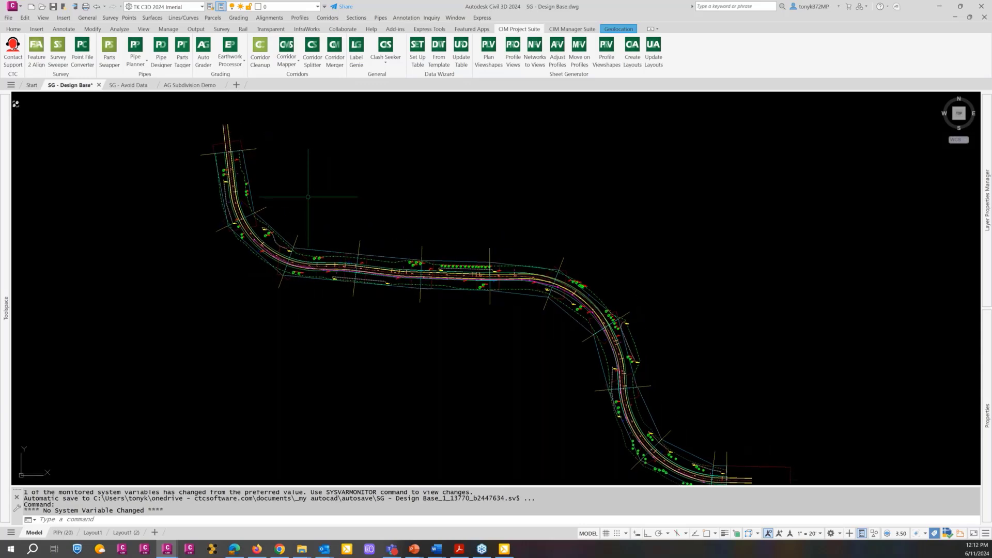
{"action": "key", "text": "Escape"}
{"action": "key", "text": "Escape"}
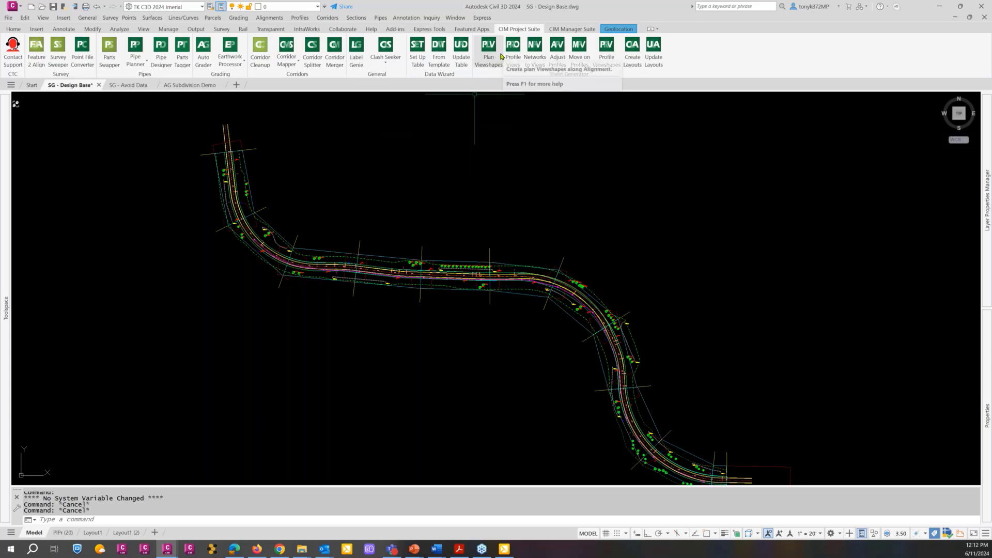
{"action": "left_click", "coordinate": [486, 66]}
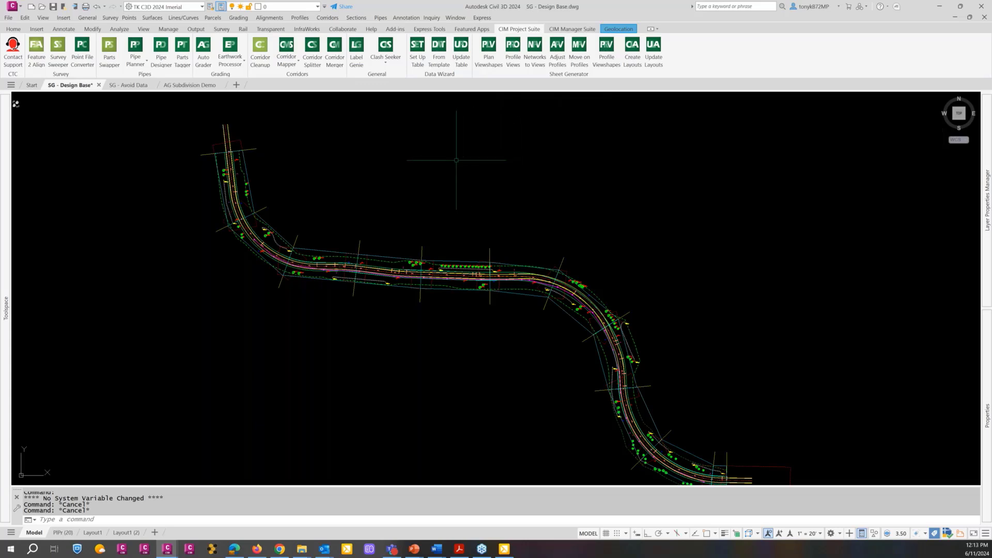
{"action": "mouse_move", "coordinate": [455, 162]}
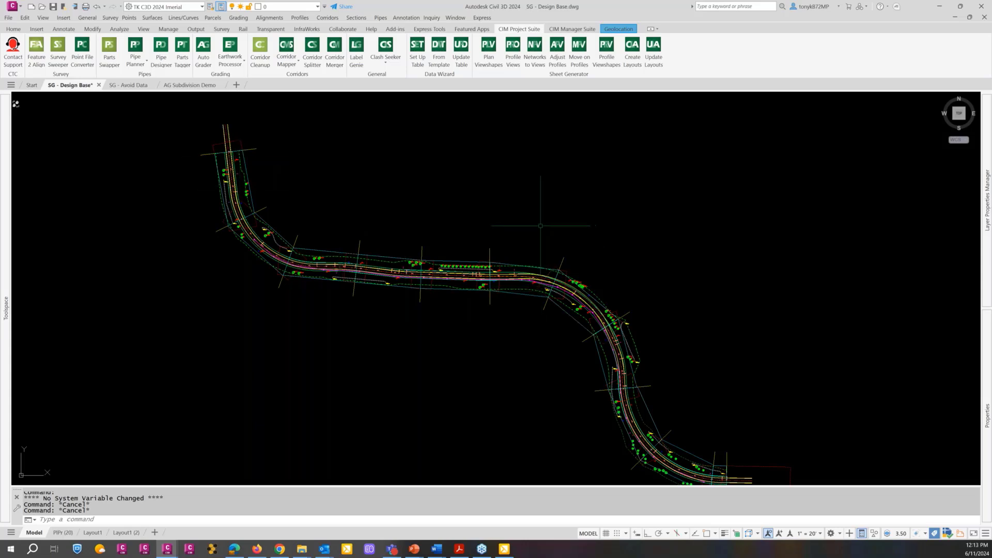
Step: Inspect the print blocks in model space and the plan print block on the PlPr (20) layout
{"action": "middle_click_drag", "start_coordinate": [544, 223], "coordinate": [344, 125]}
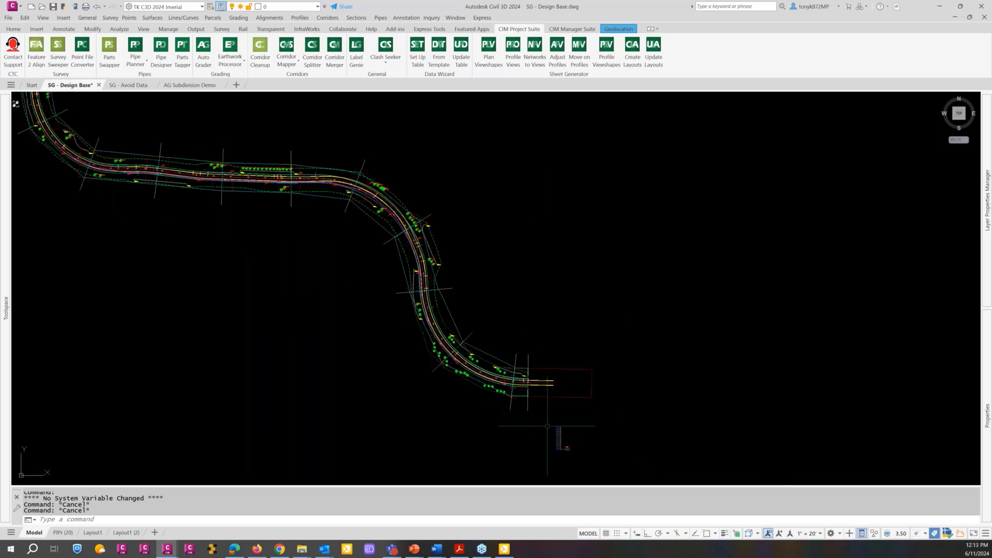
{"action": "scroll", "coordinate": [547, 426], "scroll_direction": "up", "scroll_amount": 10}
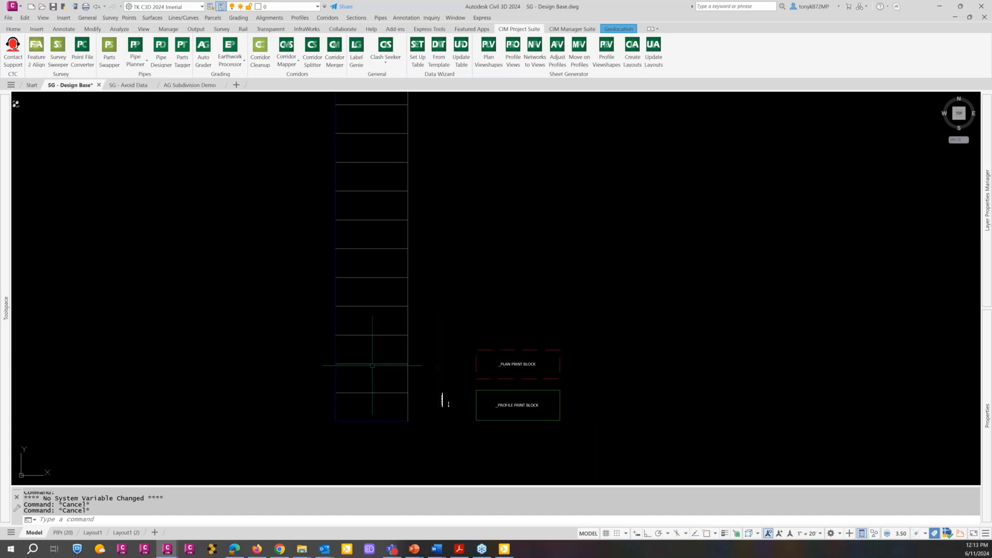
{"action": "left_click", "coordinate": [61, 533]}
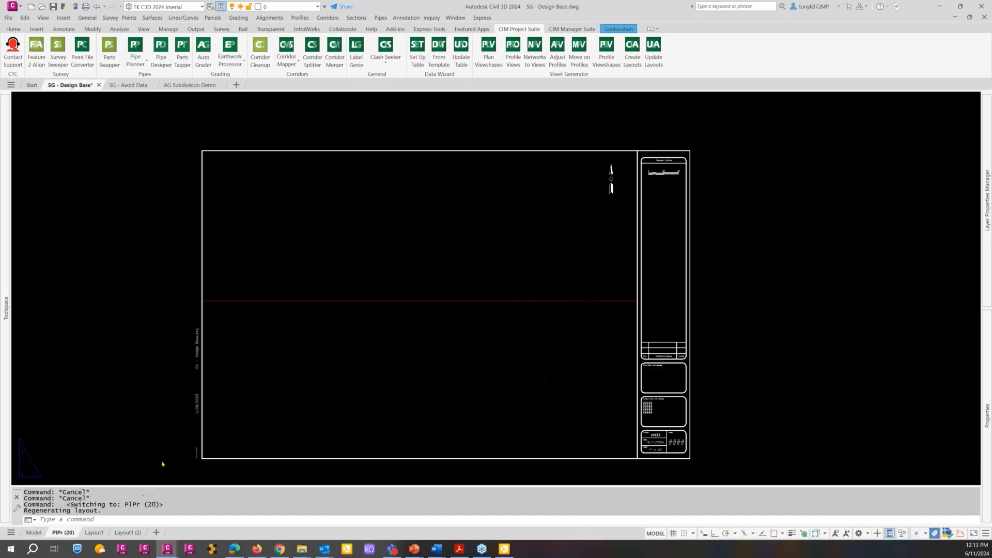
{"action": "left_click", "coordinate": [324, 300]}
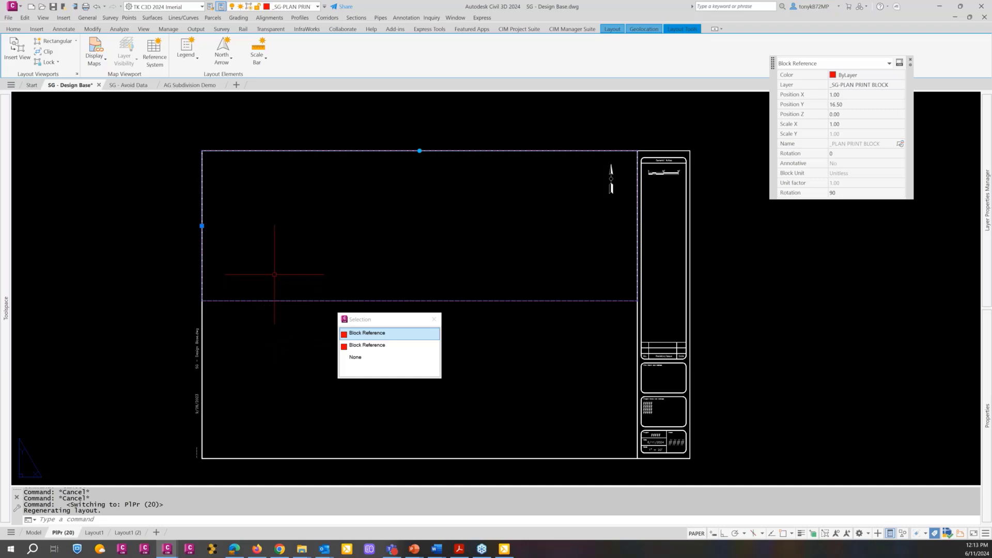
{"action": "key", "text": "Escape"}
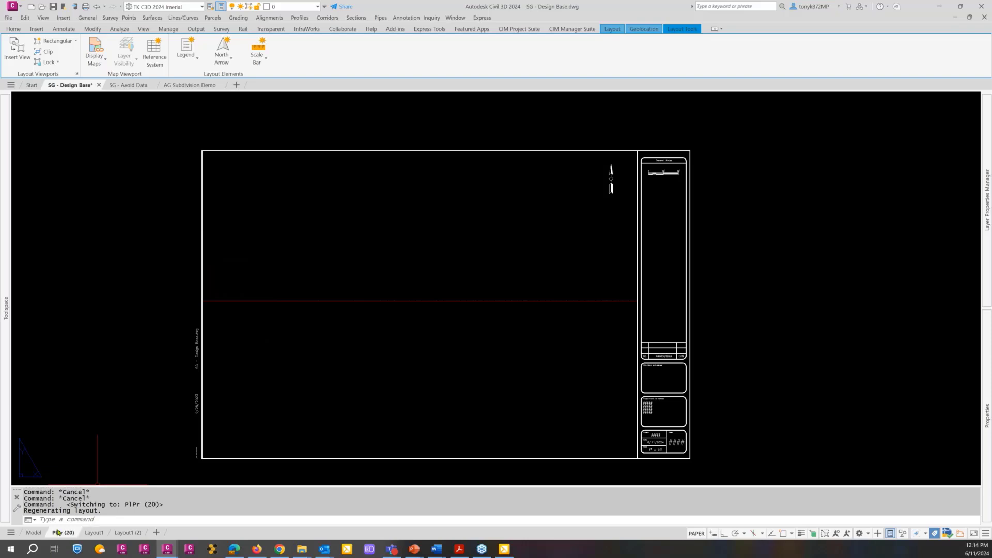
Step: Return to model space and examine the plan and profile print blocks beside the end of the road
{"action": "left_click", "coordinate": [34, 533]}
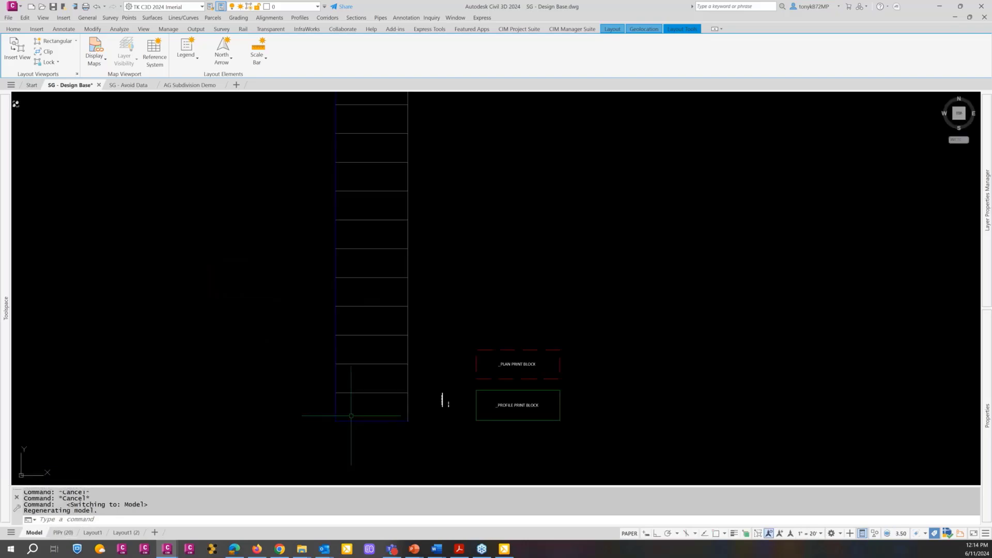
{"action": "scroll", "coordinate": [486, 366], "scroll_direction": "up", "scroll_amount": 2}
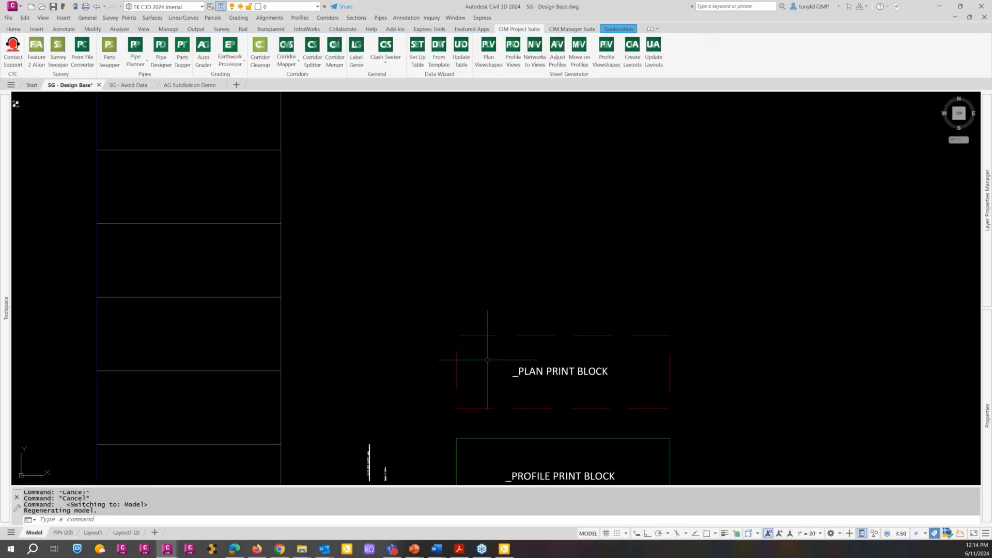
{"action": "scroll", "coordinate": [482, 364], "scroll_direction": "down", "scroll_amount": 6}
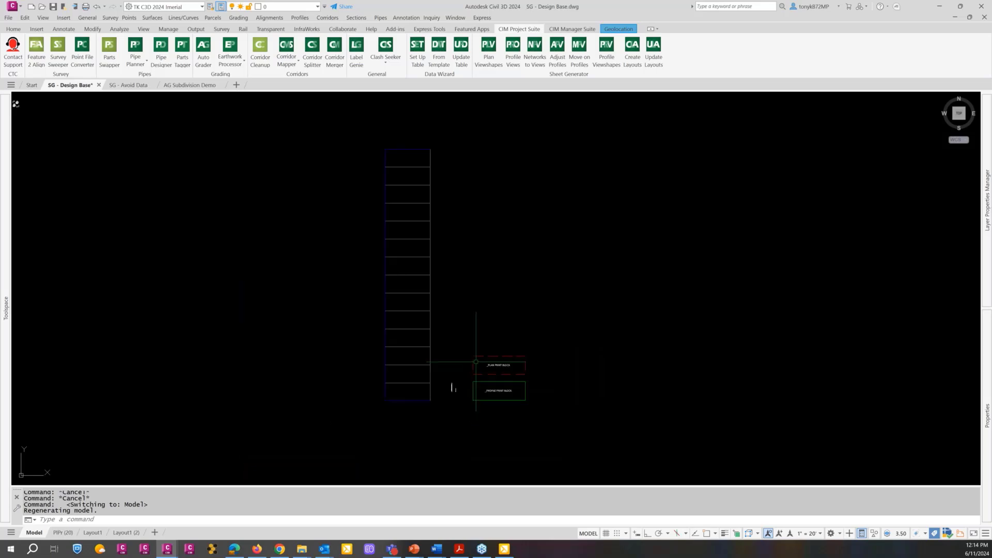
{"action": "scroll", "coordinate": [475, 361], "scroll_direction": "down", "scroll_amount": 2}
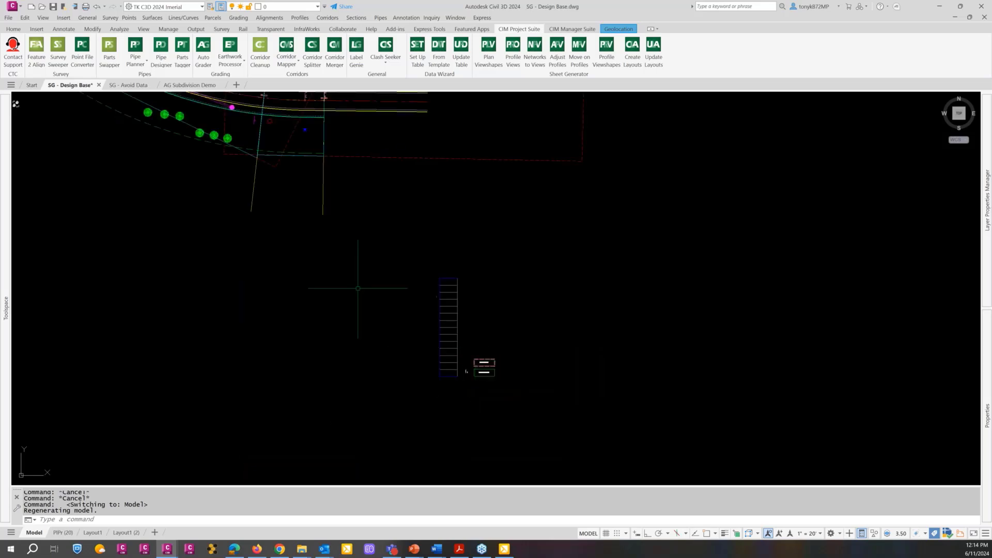
{"action": "scroll", "coordinate": [362, 289], "scroll_direction": "down", "scroll_amount": 2}
{"action": "middle_click_drag", "start_coordinate": [362, 289], "coordinate": [521, 395]}
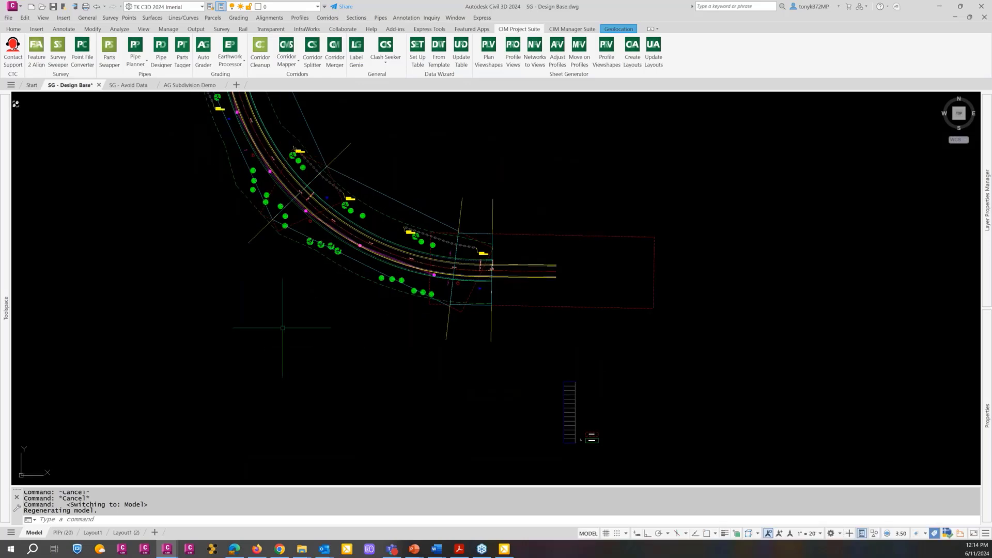
{"action": "middle_click_drag", "start_coordinate": [278, 319], "coordinate": [323, 361]}
{"action": "scroll", "coordinate": [321, 361], "scroll_direction": "down", "scroll_amount": 2}
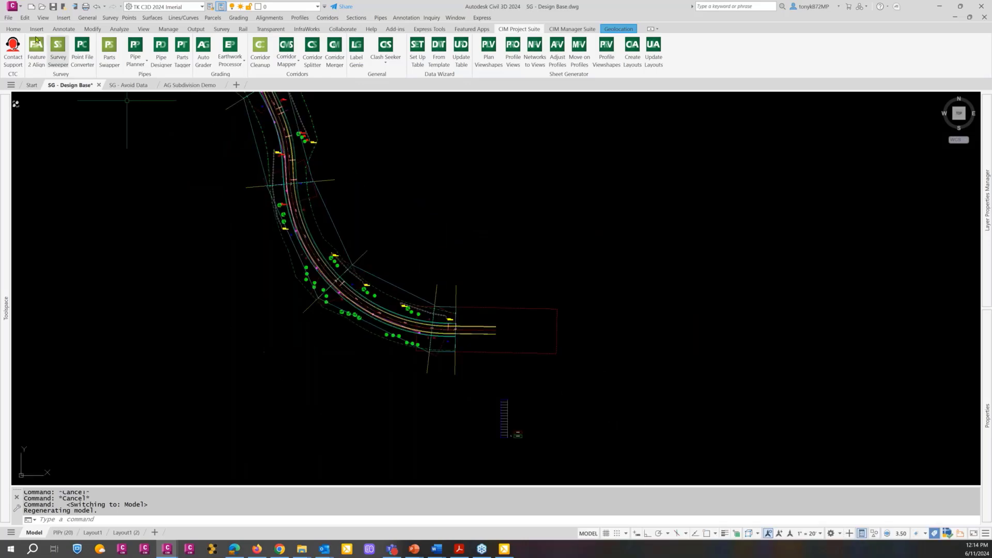
{"action": "left_click", "coordinate": [196, 30]}
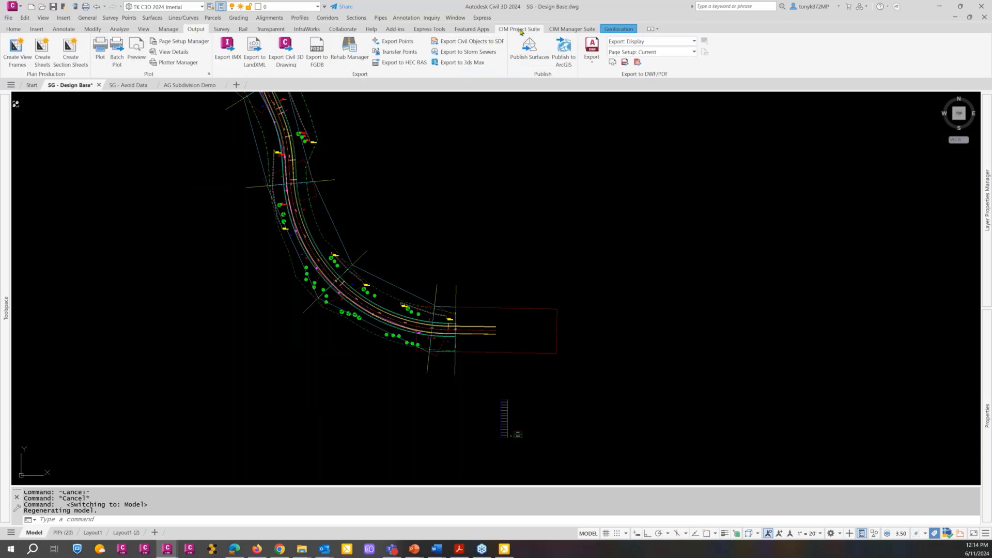
{"action": "left_click", "coordinate": [520, 30]}
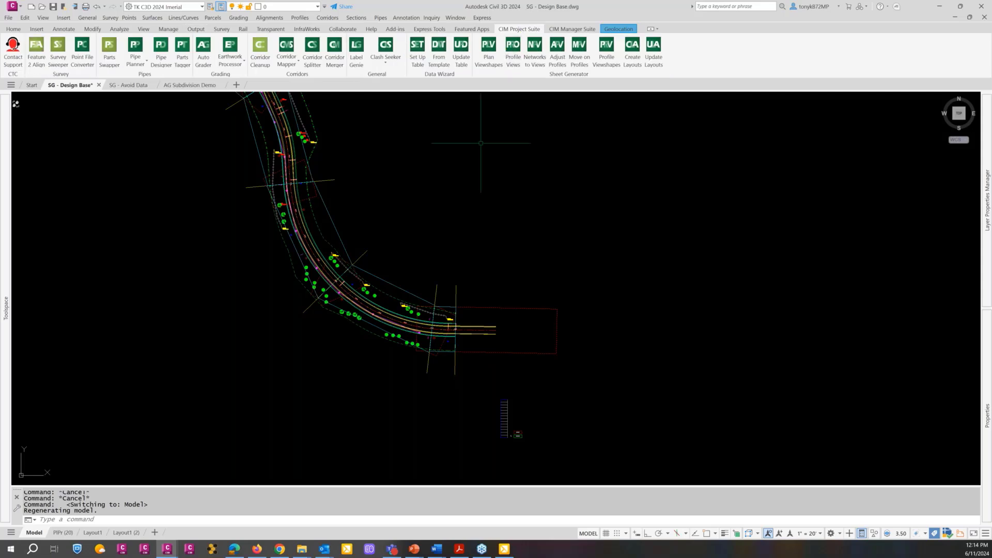
{"action": "scroll", "coordinate": [401, 249], "scroll_direction": "down", "scroll_amount": 2}
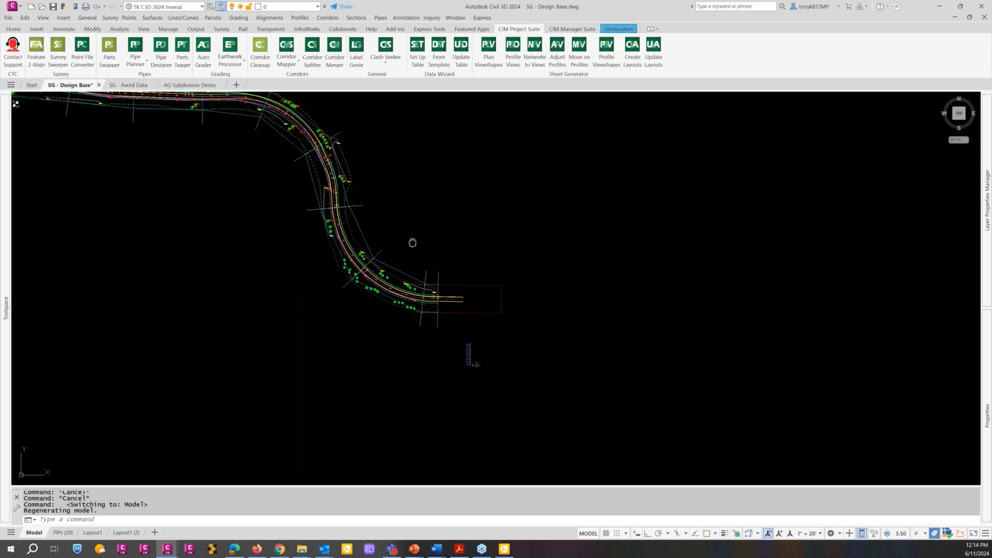
{"action": "middle_click_drag", "start_coordinate": [410, 244], "coordinate": [640, 389]}
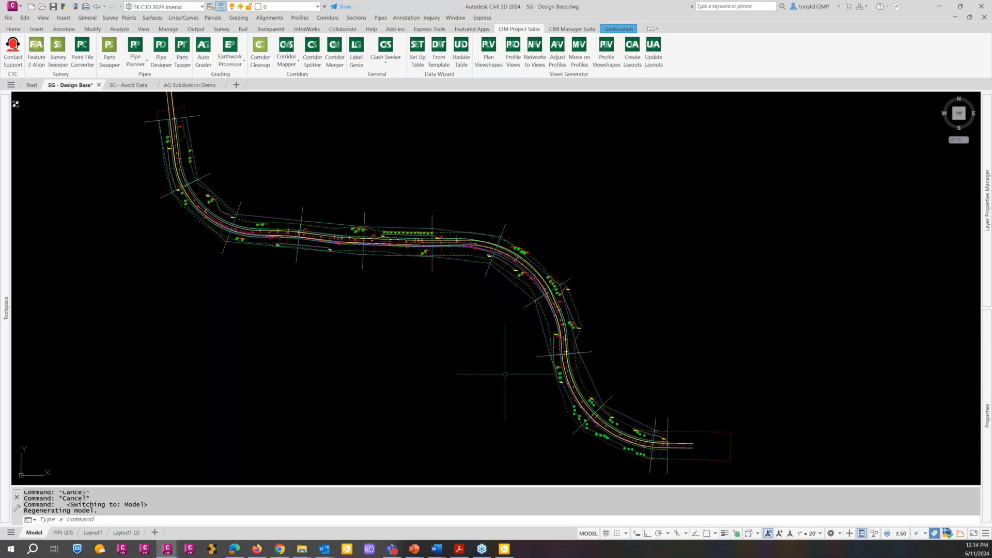
{"action": "middle_click_drag", "start_coordinate": [490, 368], "coordinate": [455, 356]}
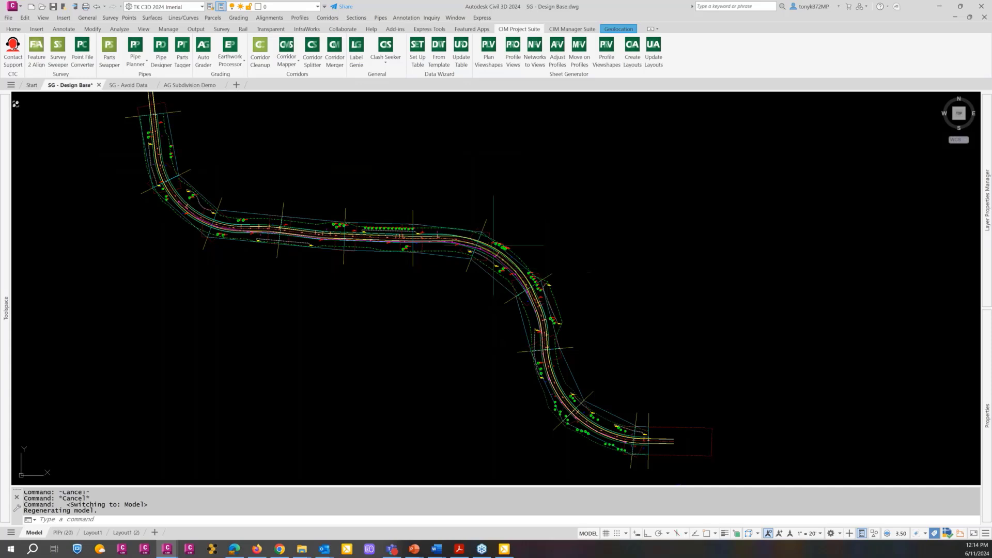
{"action": "middle_click_drag", "start_coordinate": [398, 183], "coordinate": [480, 199]}
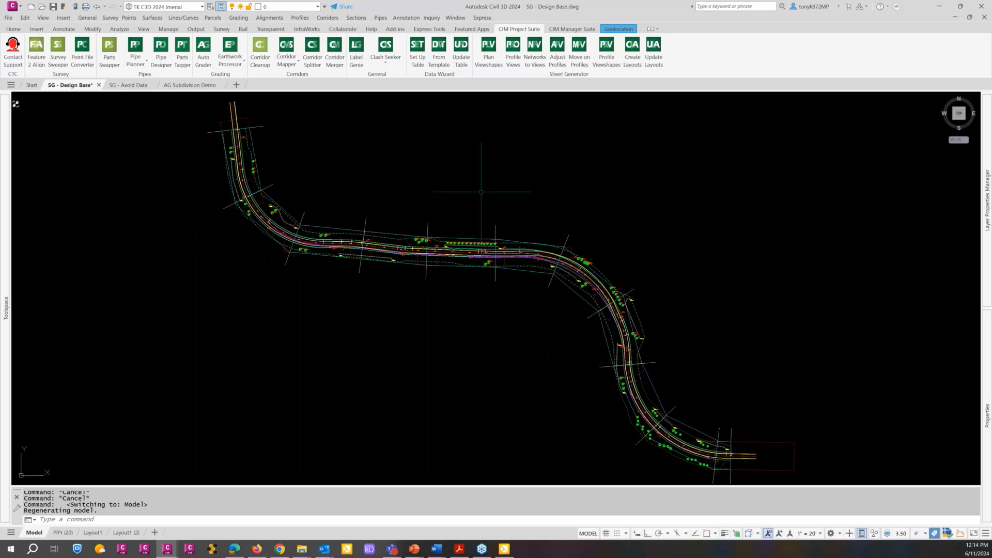
Step: Start the Plan Viewshapes setup, make its dialog wider and clear of the road, and choose Timber Path as the alignment
{"action": "left_click", "coordinate": [487, 52]}
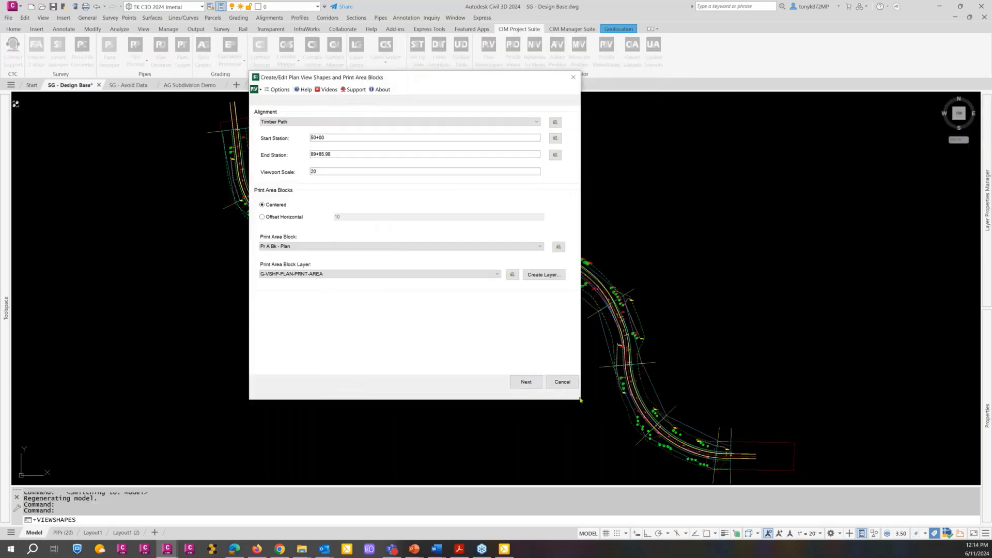
{"action": "left_click_drag", "start_coordinate": [579, 399], "coordinate": [644, 409]}
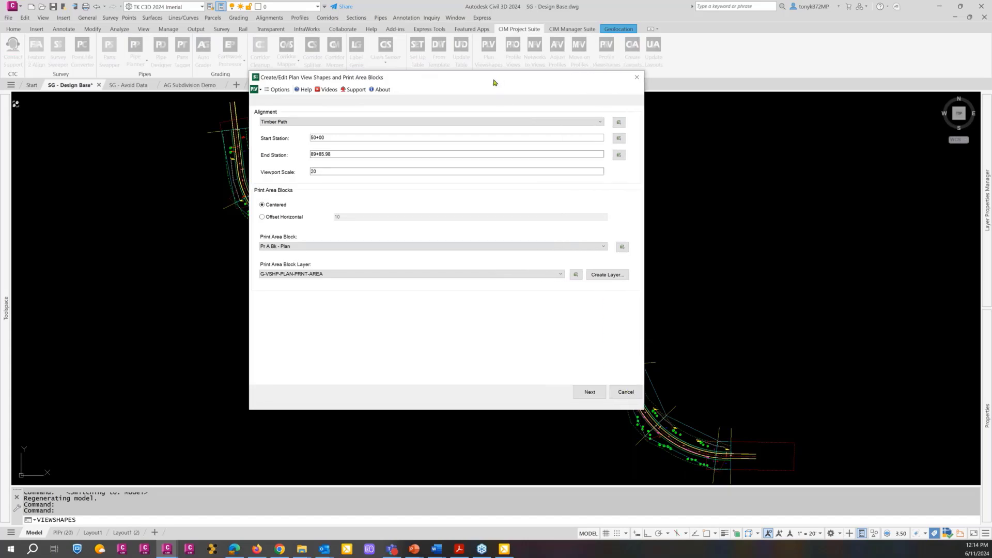
{"action": "mouse_move", "coordinate": [497, 82]}
{"action": "left_mouse_down"}
{"action": "mouse_move", "coordinate": [609, 137]}
{"action": "mouse_move", "coordinate": [685, 136]}
{"action": "mouse_move", "coordinate": [796, 111]}
{"action": "left_mouse_up"}
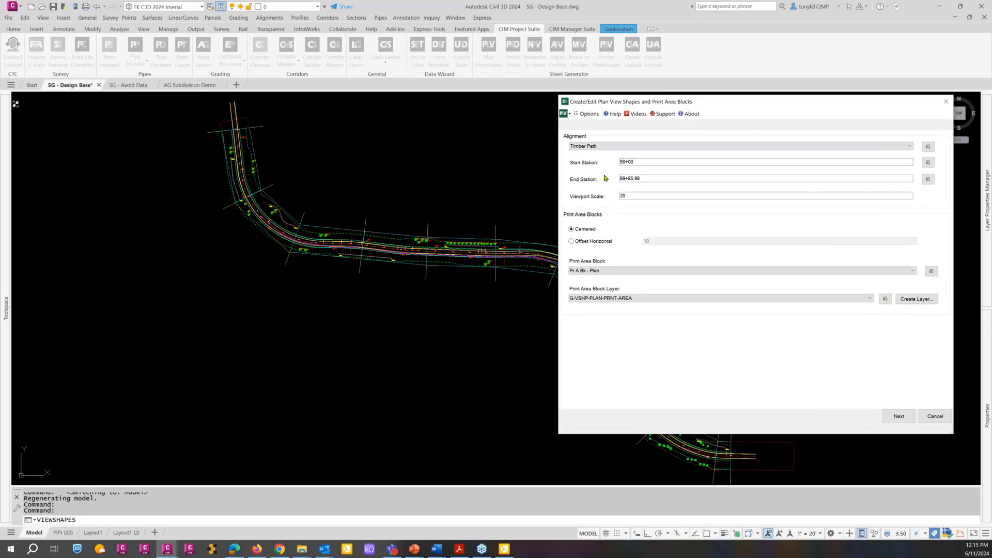
{"action": "left_click", "coordinate": [611, 150]}
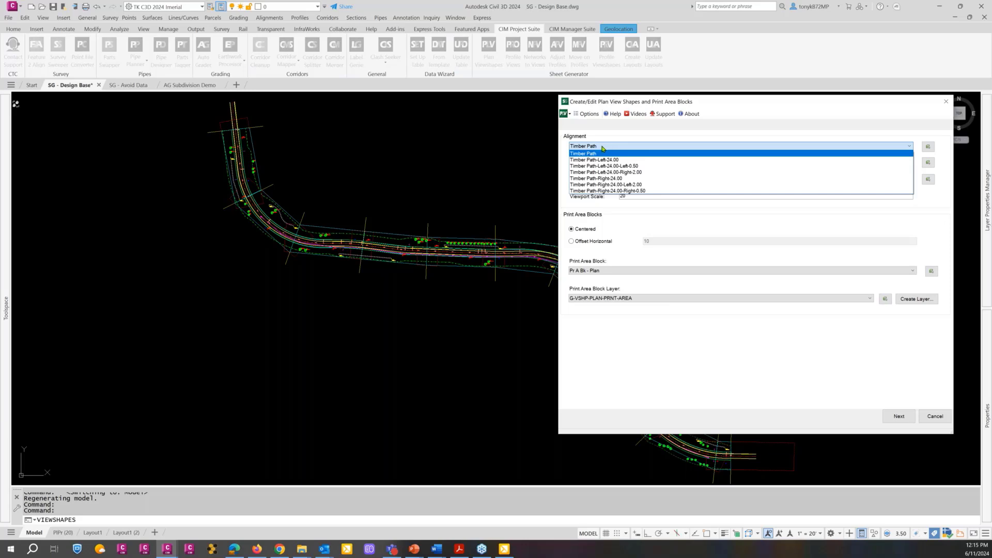
{"action": "left_click", "coordinate": [602, 149]}
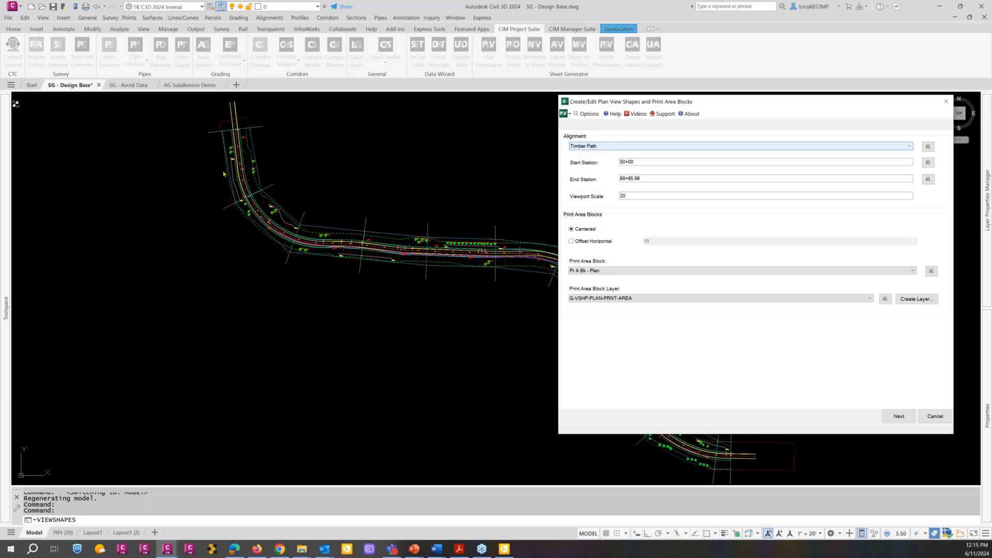
{"action": "left_click", "coordinate": [602, 147]}
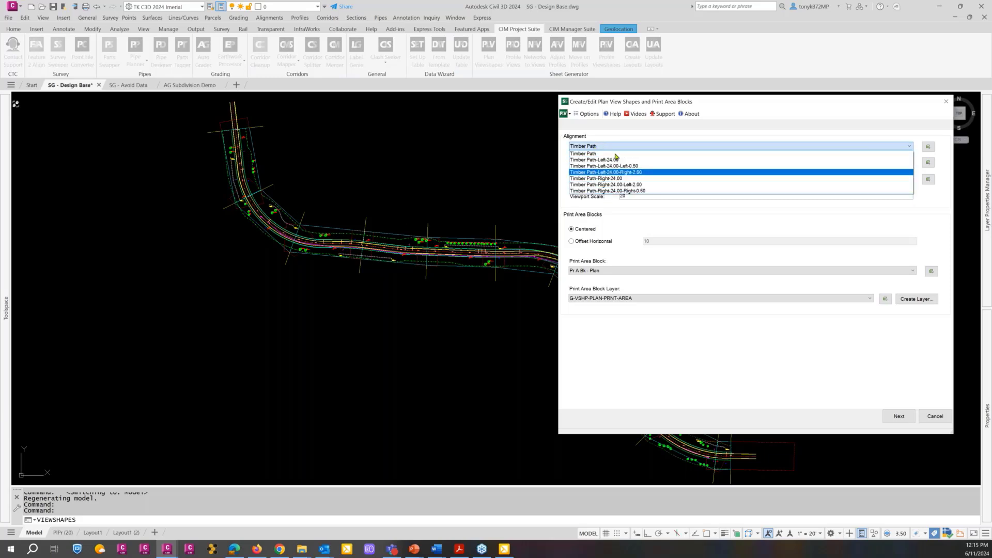
{"action": "left_click", "coordinate": [613, 149]}
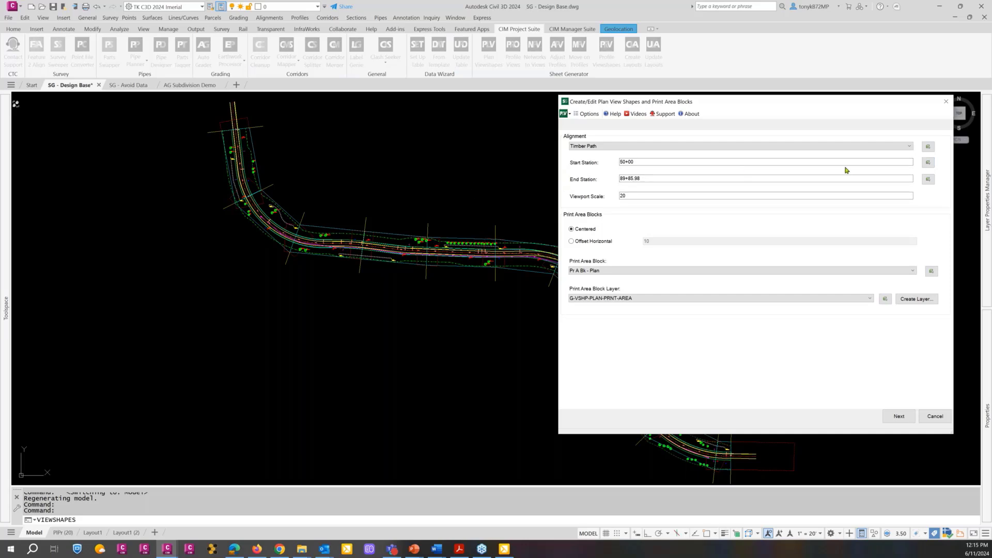
Step: Set the start station to 52+00.00 by snapping to the intersection at the 52+00 tick on the alignment
{"action": "left_click", "coordinate": [928, 163]}
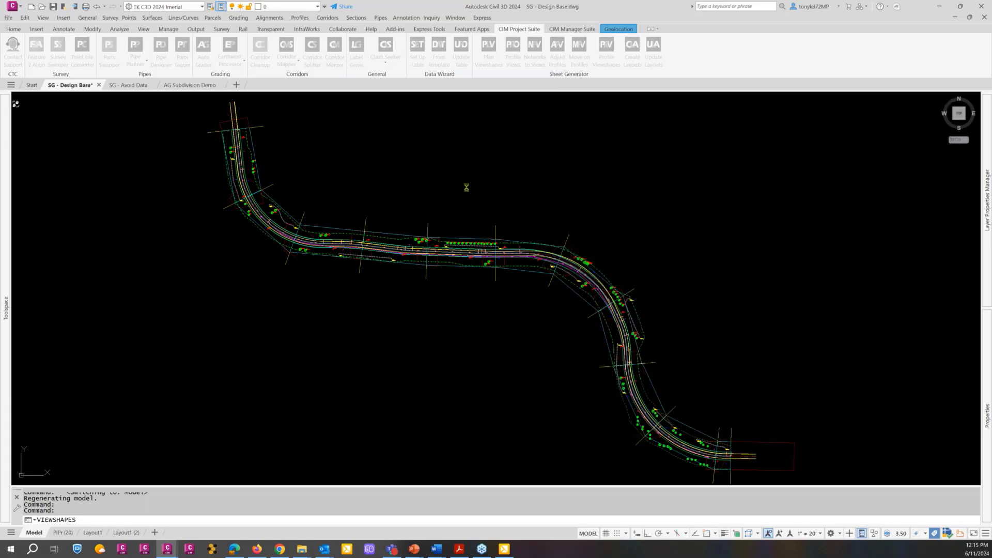
{"action": "scroll", "coordinate": [241, 155], "scroll_direction": "up", "scroll_amount": 6}
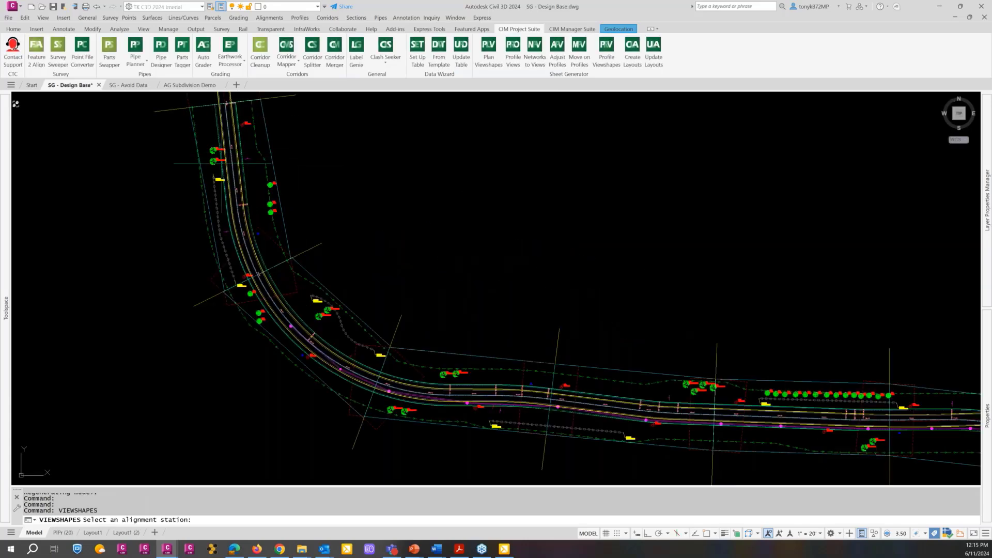
{"action": "scroll", "coordinate": [247, 217], "scroll_direction": "up", "scroll_amount": 6}
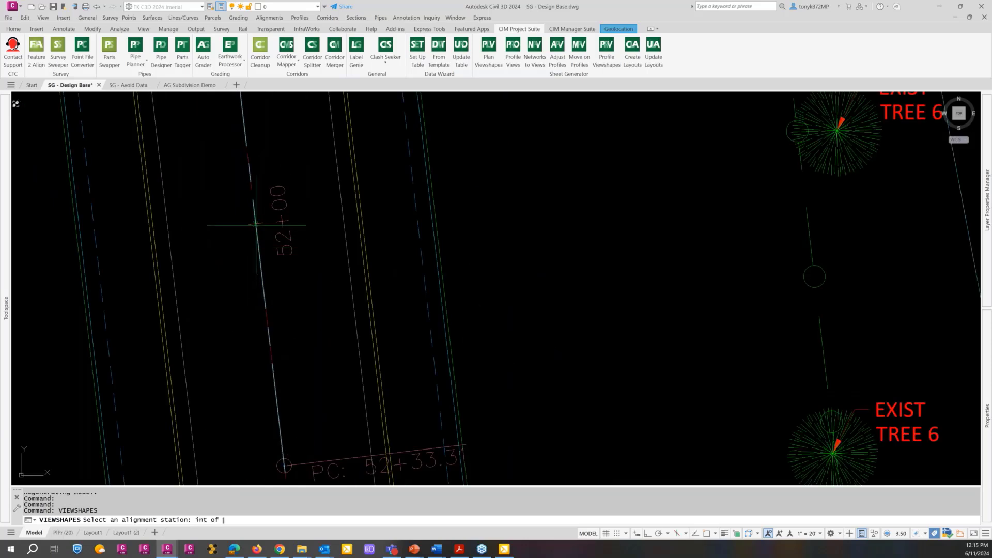
{"action": "left_click", "coordinate": [255, 224]}
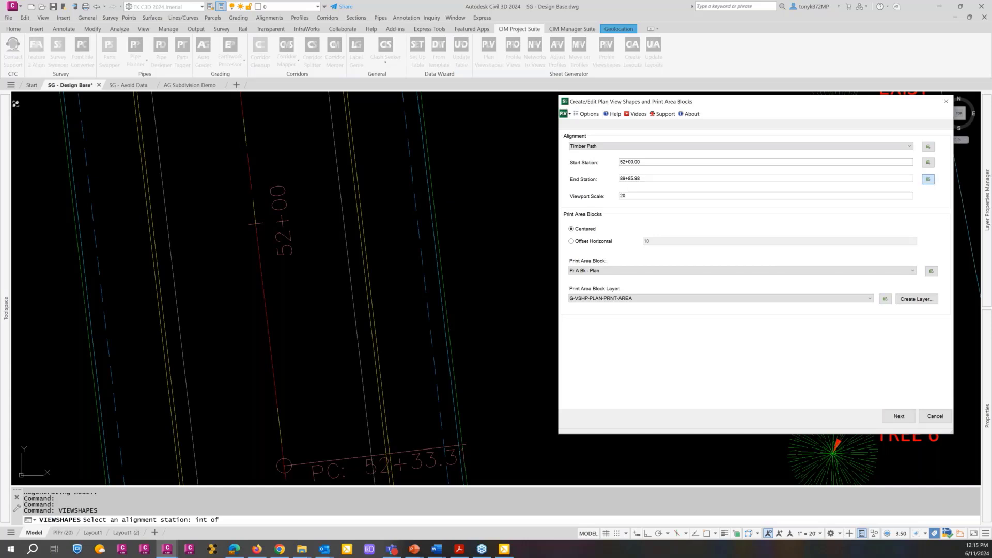
Step: Set the end station to 89+85.98 by snapping to the endpoint of the Timber Path alignment
{"action": "left_click", "coordinate": [928, 179]}
{"action": "scroll", "coordinate": [509, 222], "scroll_direction": "down", "scroll_amount": 10}
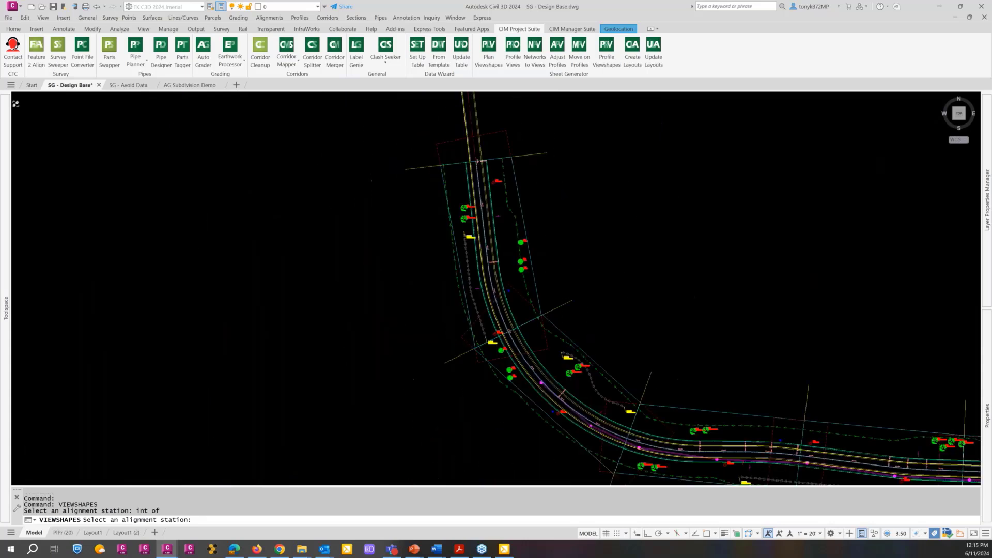
{"action": "scroll", "coordinate": [504, 256], "scroll_direction": "down", "scroll_amount": 4}
{"action": "middle_click_drag", "start_coordinate": [546, 265], "coordinate": [224, 143]}
{"action": "middle_click_drag", "start_coordinate": [499, 316], "coordinate": [317, 204]}
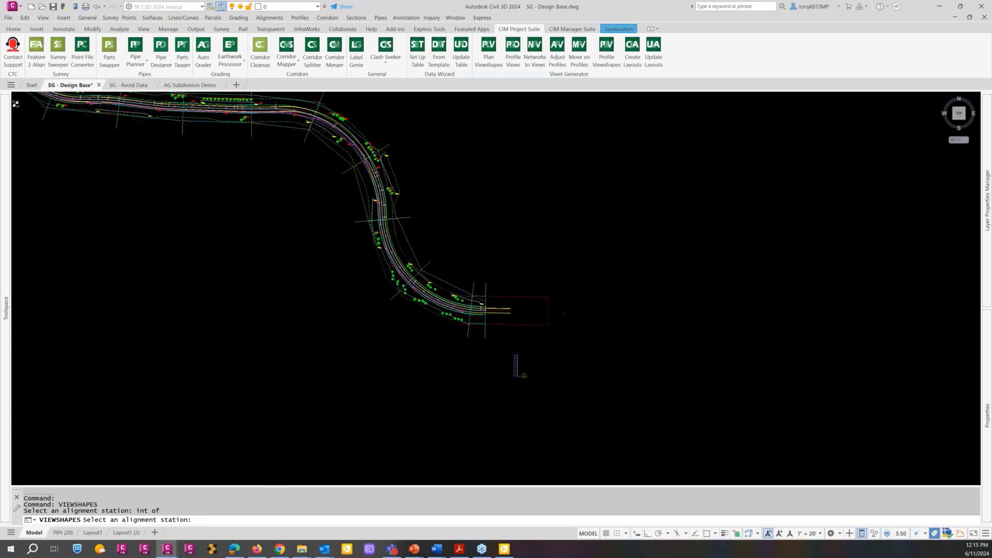
{"action": "scroll", "coordinate": [522, 315], "scroll_direction": "up", "scroll_amount": 6}
{"action": "scroll", "coordinate": [352, 309], "scroll_direction": "up", "scroll_amount": 3}
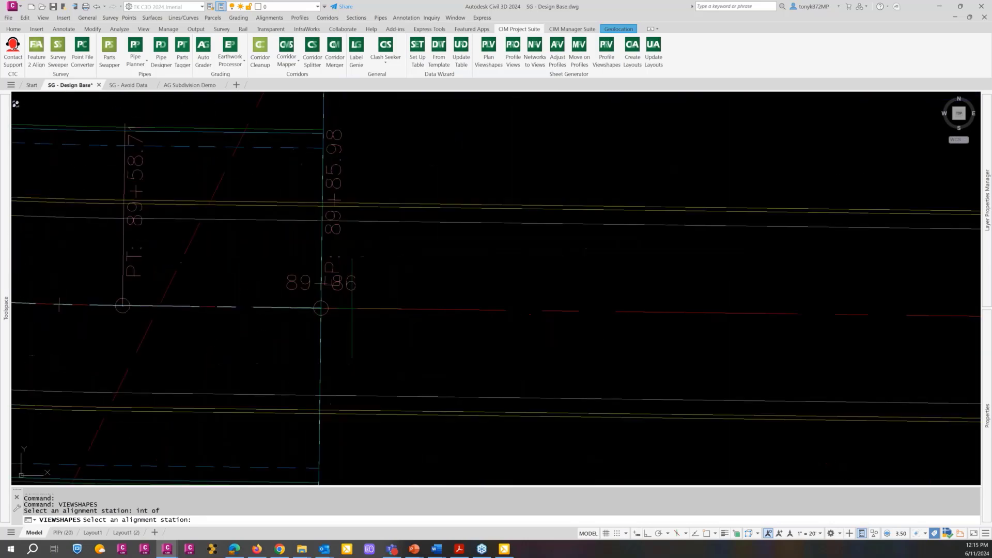
{"action": "type", "text": "d"}
{"action": "key", "text": "space"}
{"action": "left_click", "coordinate": [321, 308]}
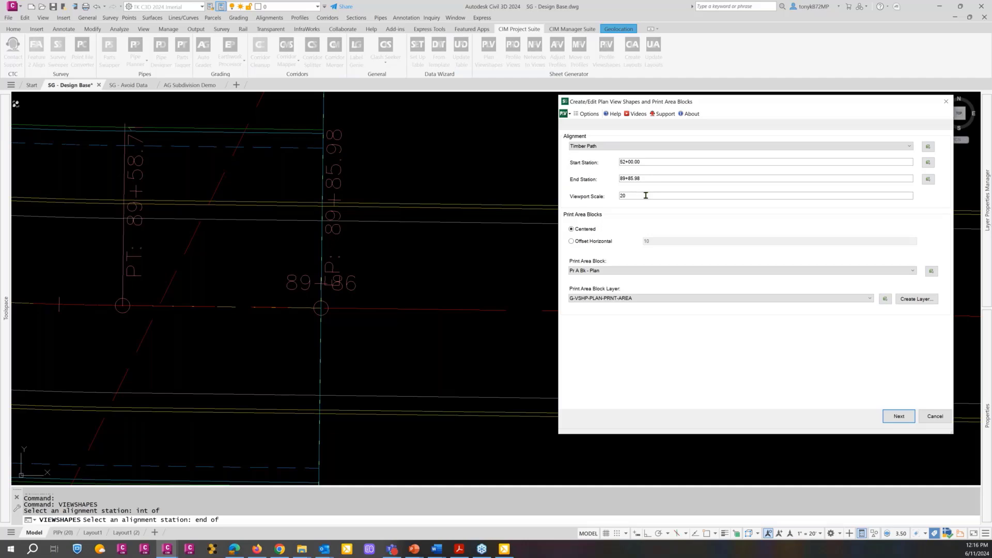
Step: Move the setup dialog slightly aside and choose Pr A Bk - Plan as the print area block
{"action": "left_click", "coordinate": [812, 537]}
{"action": "left_click_drag", "start_coordinate": [700, 126], "coordinate": [648, 113]}
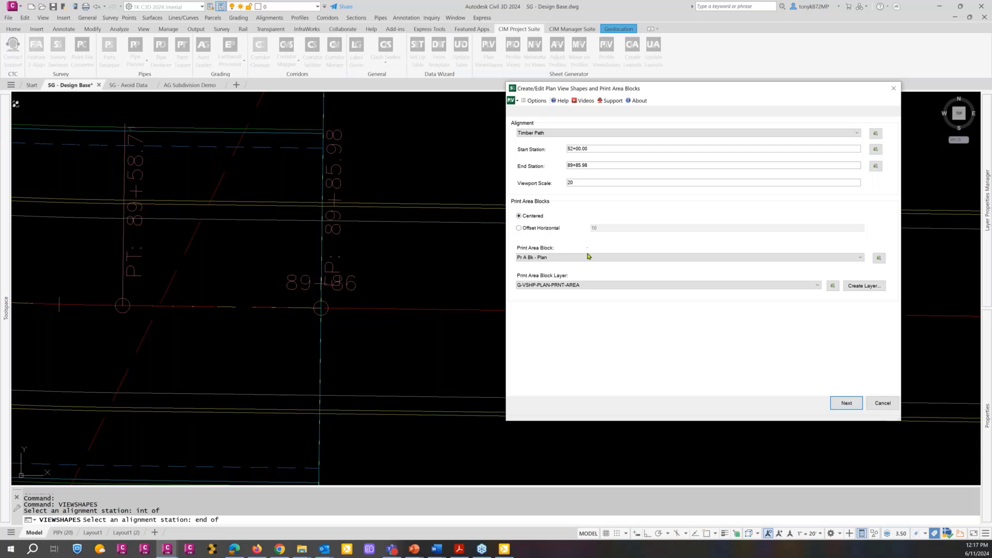
{"action": "left_click", "coordinate": [557, 257]}
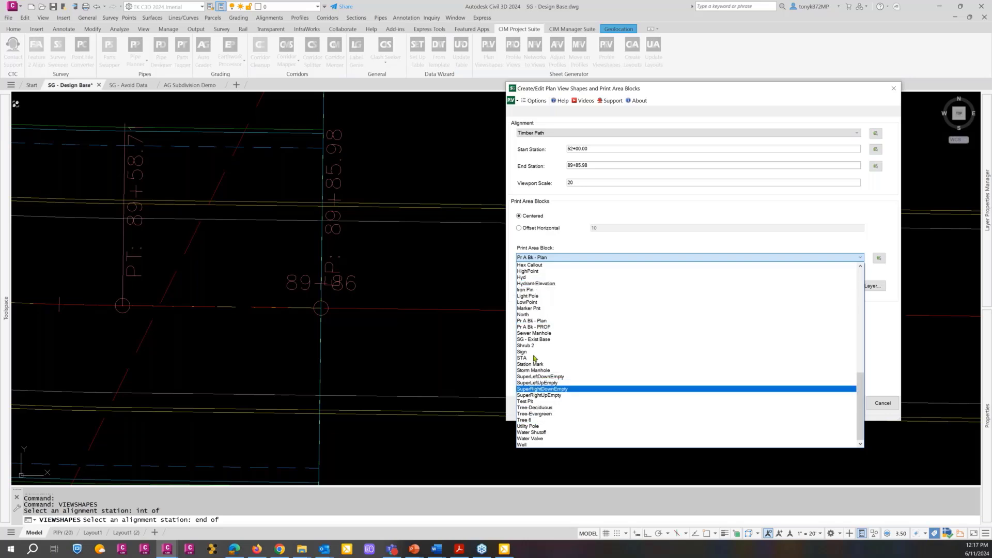
{"action": "left_click", "coordinate": [546, 324]}
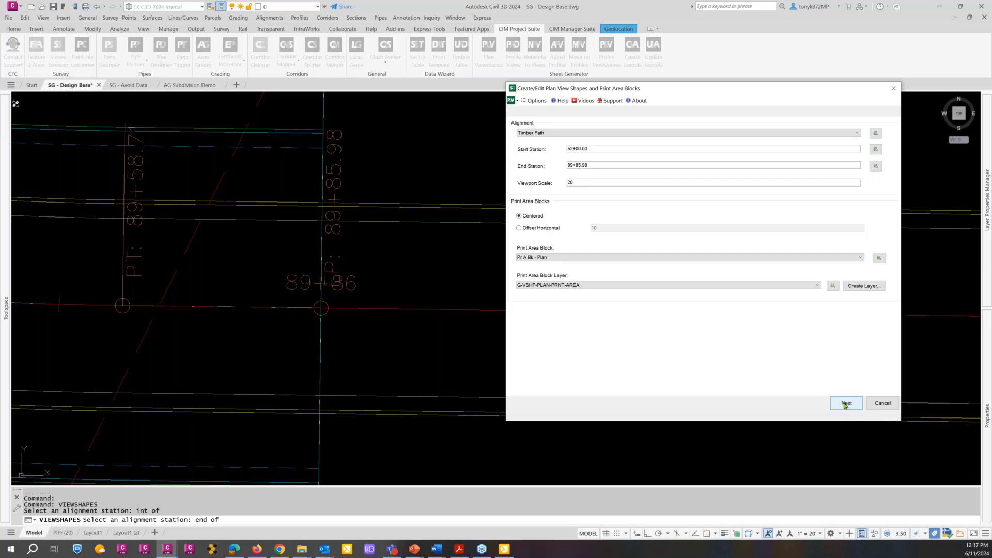
Step: View the full length of the Timber Path road through the end station pick, and cancel the pick
{"action": "left_click", "coordinate": [878, 169]}
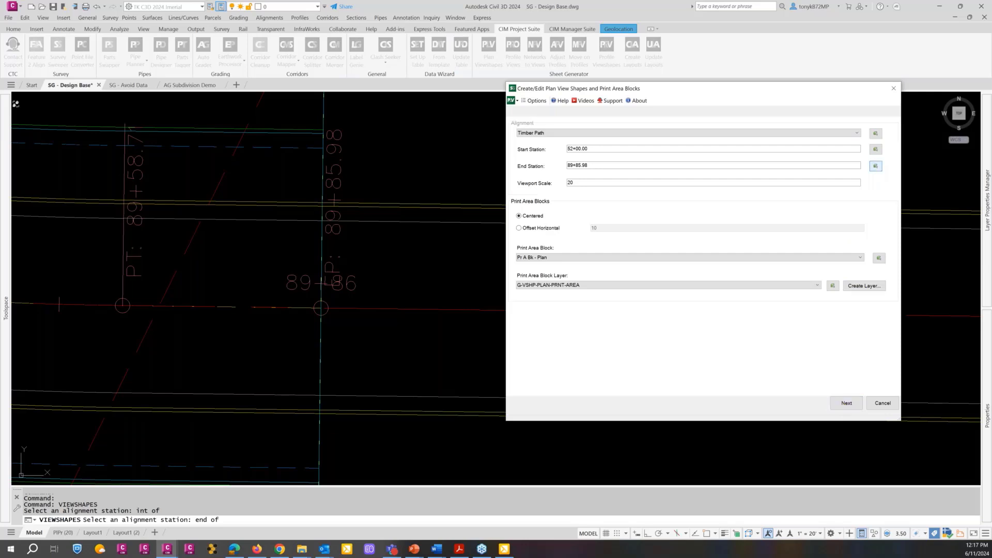
{"action": "scroll", "coordinate": [372, 250], "scroll_direction": "down", "scroll_amount": 6}
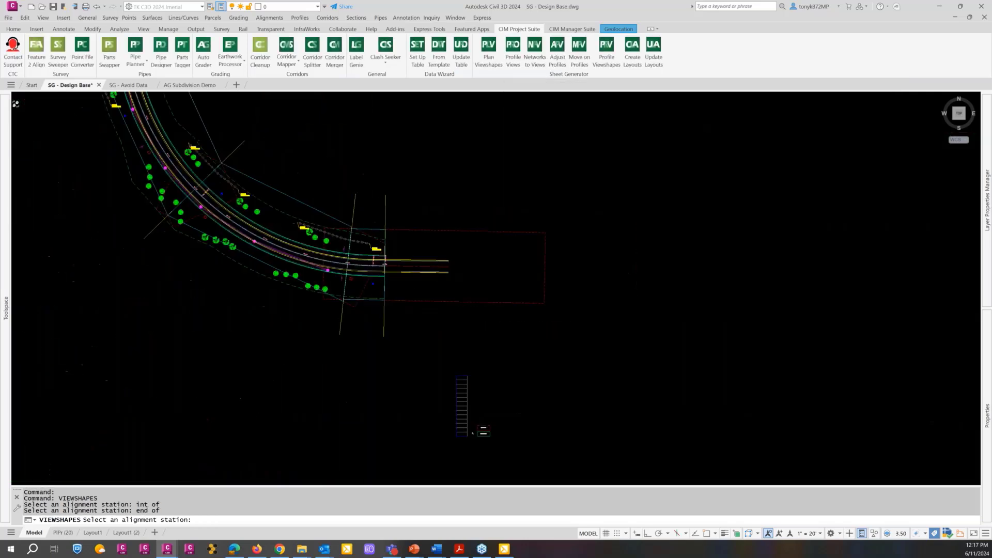
{"action": "scroll", "coordinate": [391, 267], "scroll_direction": "down", "scroll_amount": 4}
{"action": "mouse_move", "coordinate": [392, 269]}
{"action": "middle_mouse_down"}
{"action": "mouse_move", "coordinate": [607, 347]}
{"action": "mouse_move", "coordinate": [678, 394]}
{"action": "middle_mouse_up"}
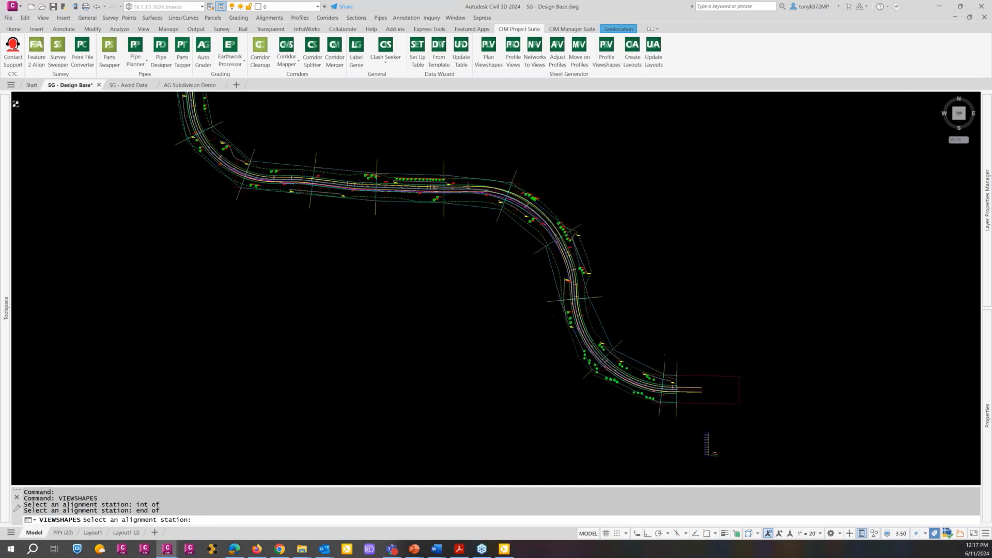
{"action": "middle_click_drag", "start_coordinate": [422, 286], "coordinate": [500, 331]}
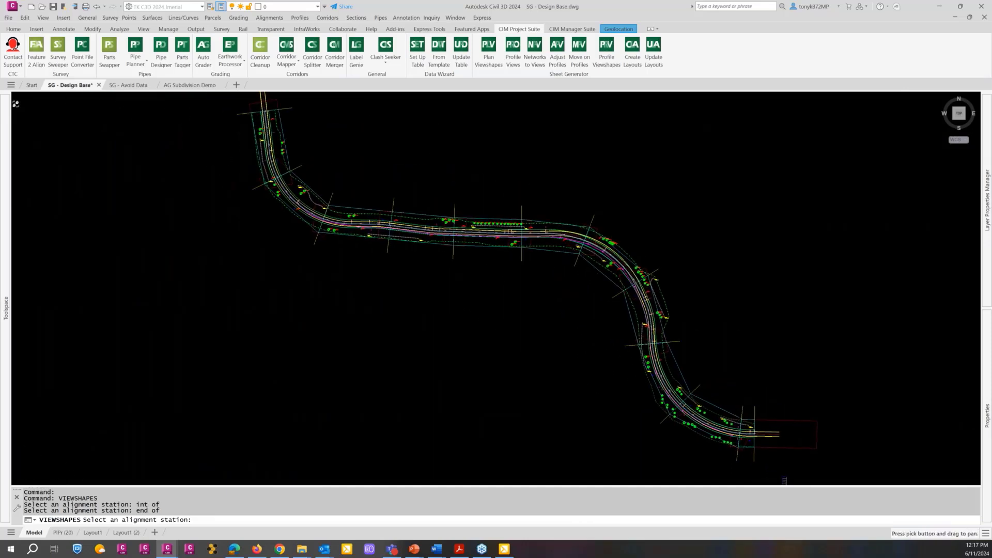
{"action": "left_click", "coordinate": [489, 51]}
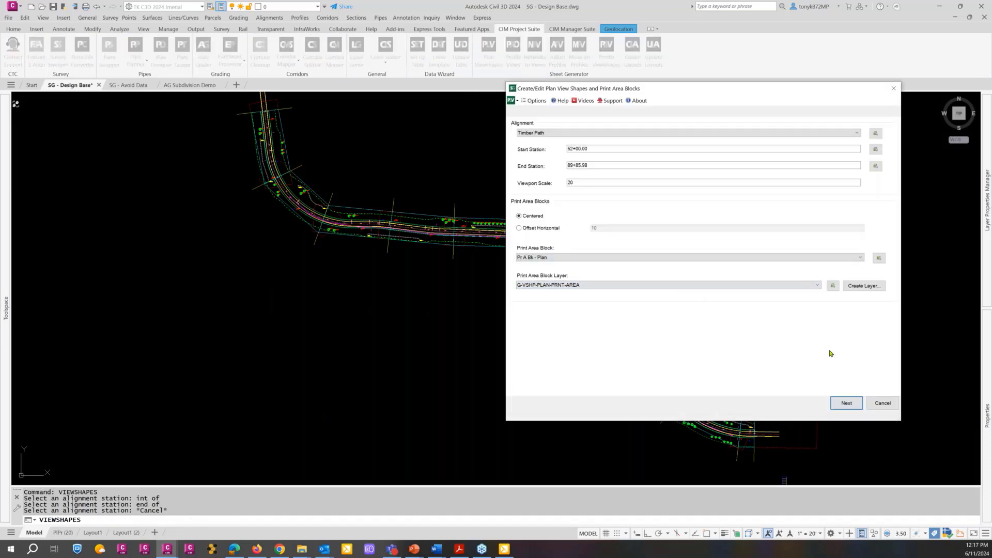
Step: Review the match line settings, go back, and try Offset Horizontal placement before restoring Centered for the print area blocks
{"action": "left_click", "coordinate": [846, 403]}
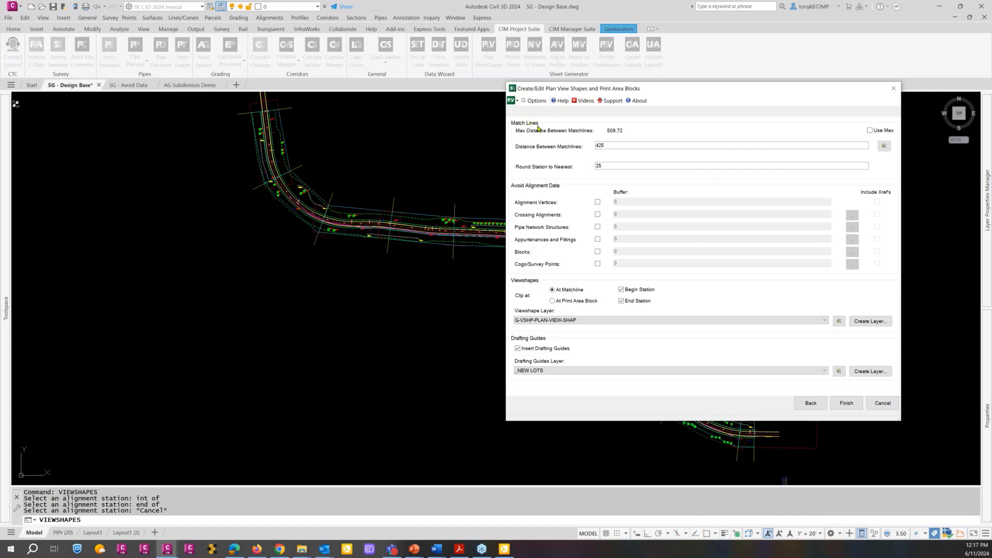
{"action": "left_click", "coordinate": [271, 98]}
{"action": "left_click", "coordinate": [292, 186]}
{"action": "left_click", "coordinate": [811, 403]}
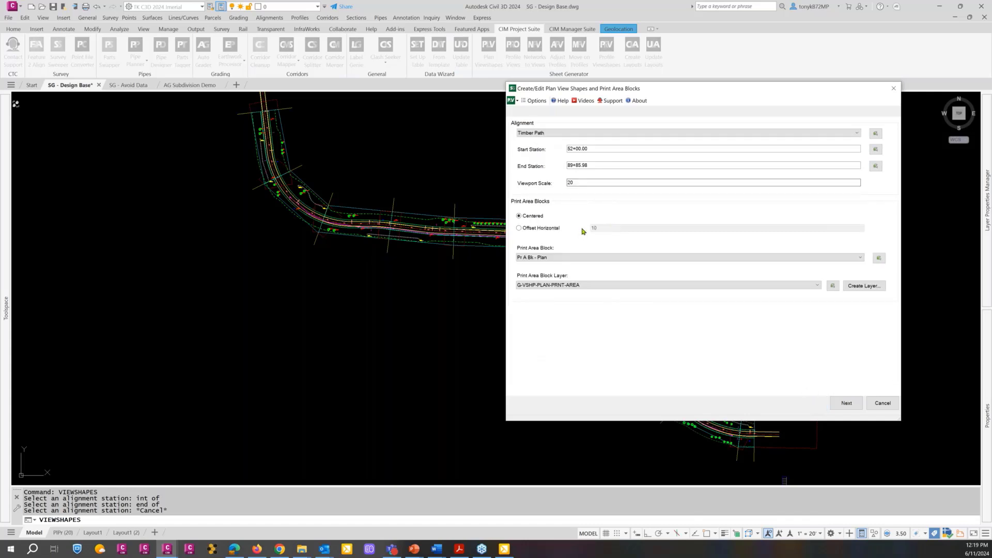
{"action": "left_click", "coordinate": [519, 229]}
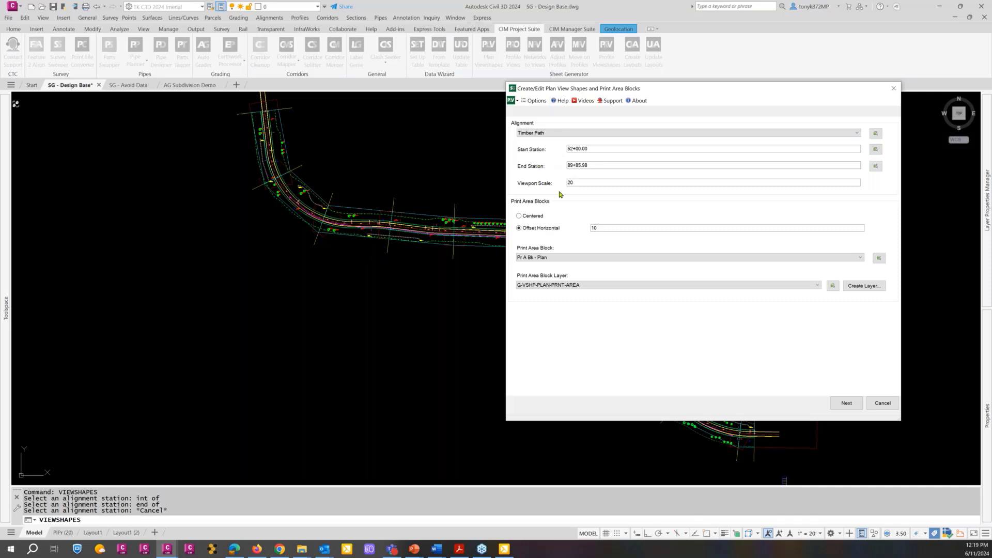
{"action": "left_click", "coordinate": [519, 216]}
Step: Continue to the match line settings and turn off view shape clipping at both Begin Station and End Station
{"action": "left_click", "coordinate": [846, 403]}
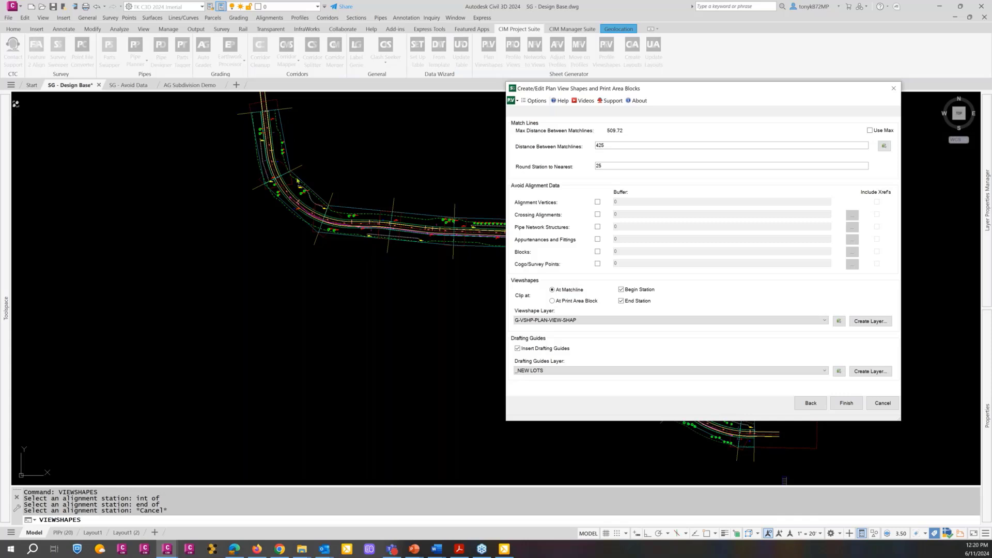
{"action": "left_click", "coordinate": [621, 291]}
{"action": "left_click", "coordinate": [622, 302]}
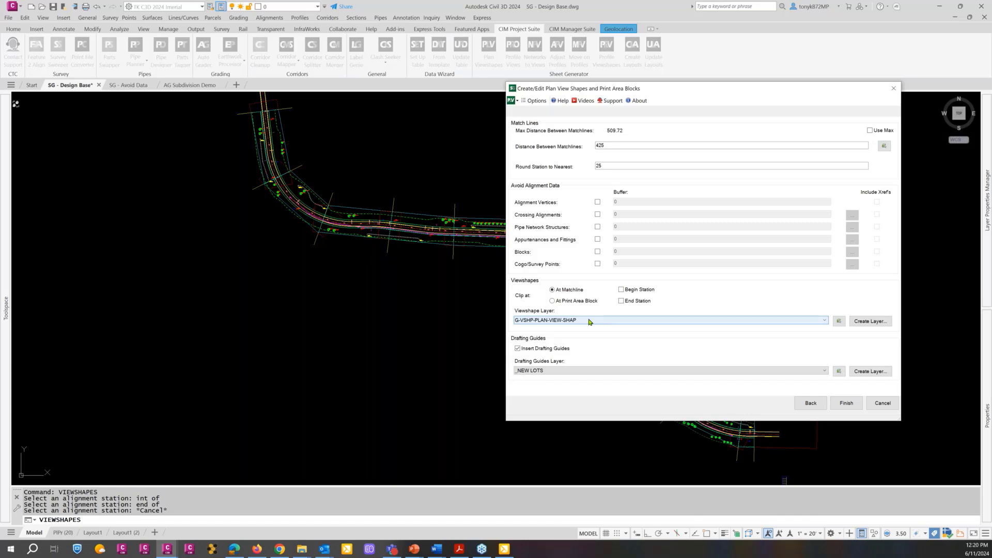
Step: Set the drafting guides layer to G-VSHP-PLAN-DRFT-GUID, and create the plan view shapes and print area blocks, closing the setup
{"action": "left_click", "coordinate": [619, 371]}
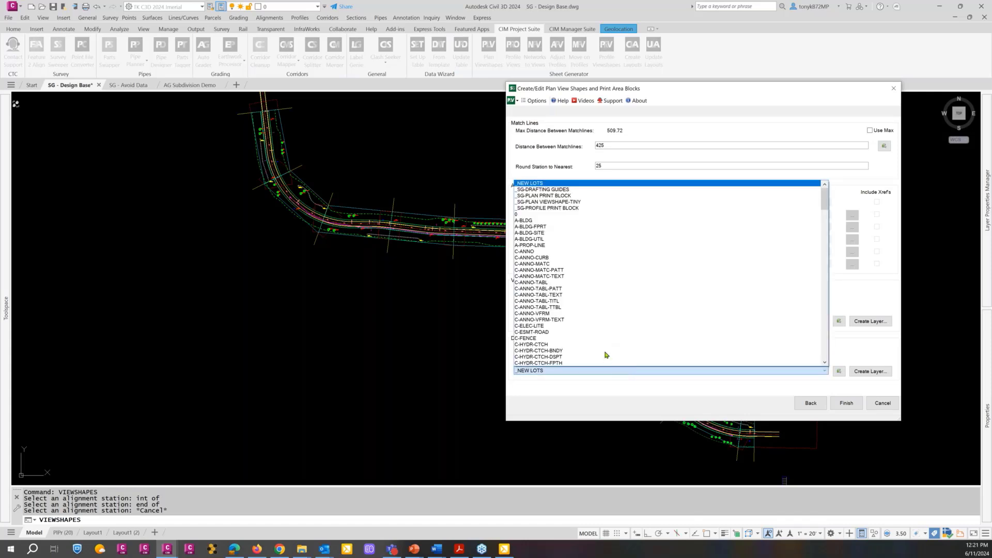
{"action": "scroll", "coordinate": [547, 310], "scroll_direction": "down", "scroll_amount": 15}
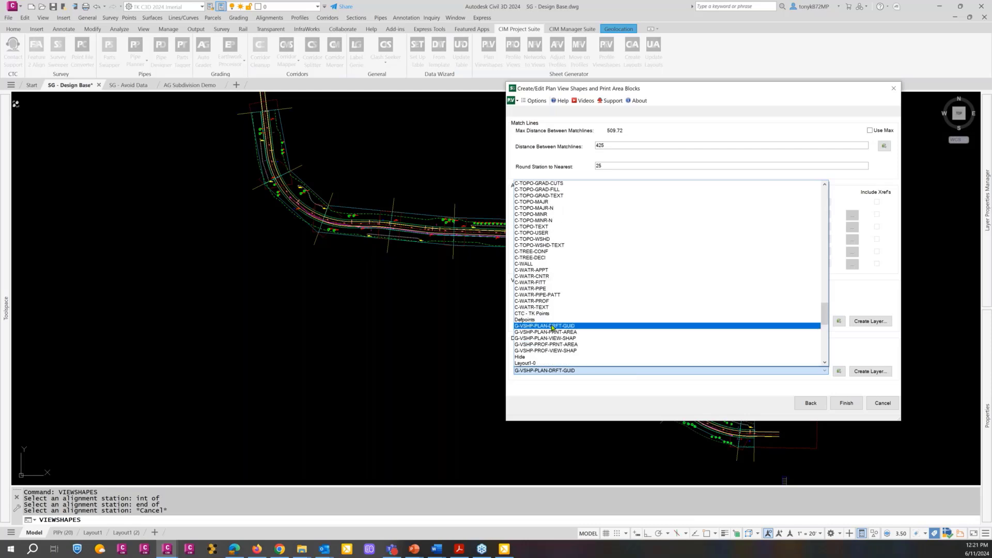
{"action": "left_click", "coordinate": [552, 327]}
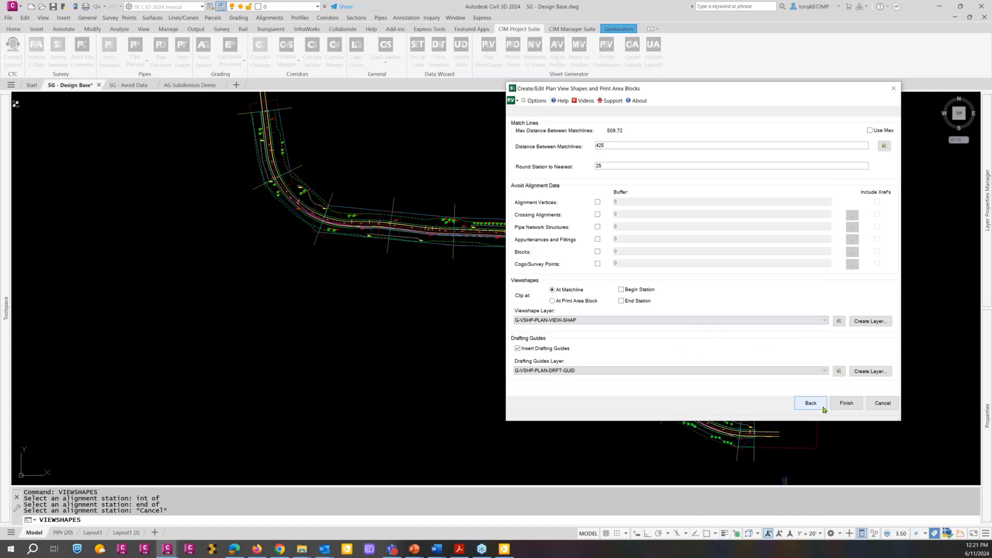
{"action": "left_click", "coordinate": [847, 404]}
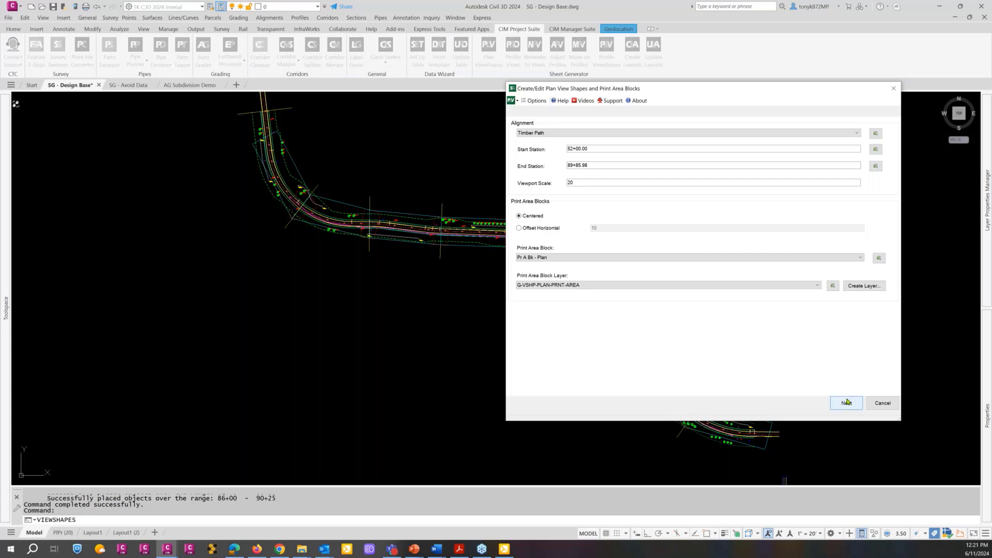
{"action": "left_click", "coordinate": [882, 405]}
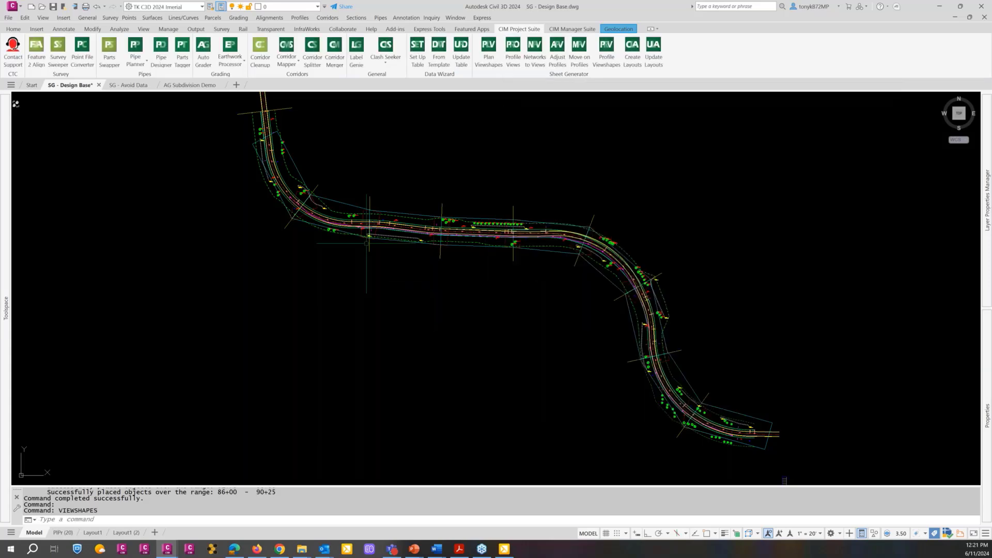
Step: Examine how the first view shape and its print area block cover the curve near the start of the road
{"action": "scroll", "coordinate": [253, 133], "scroll_direction": "up", "scroll_amount": 8}
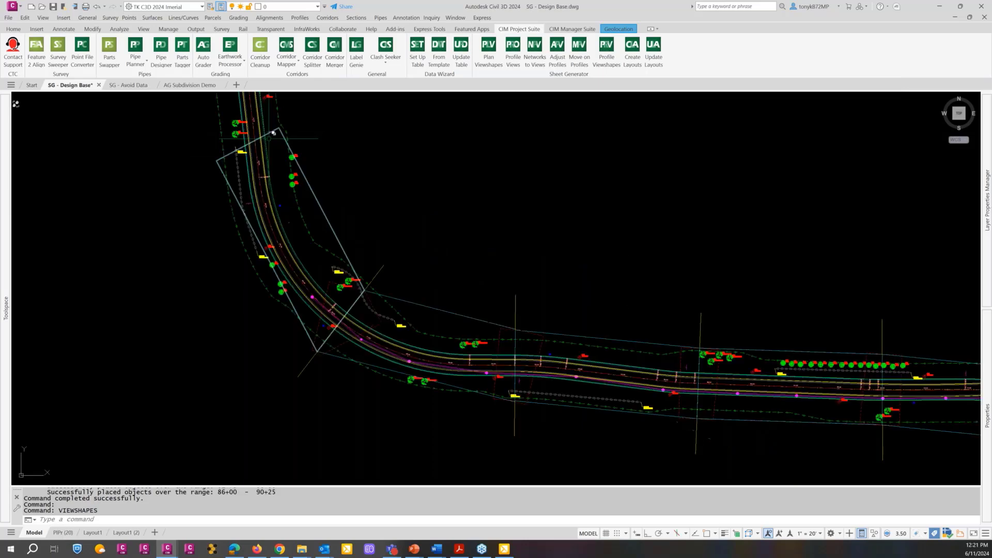
{"action": "scroll", "coordinate": [253, 152], "scroll_direction": "down", "scroll_amount": 4}
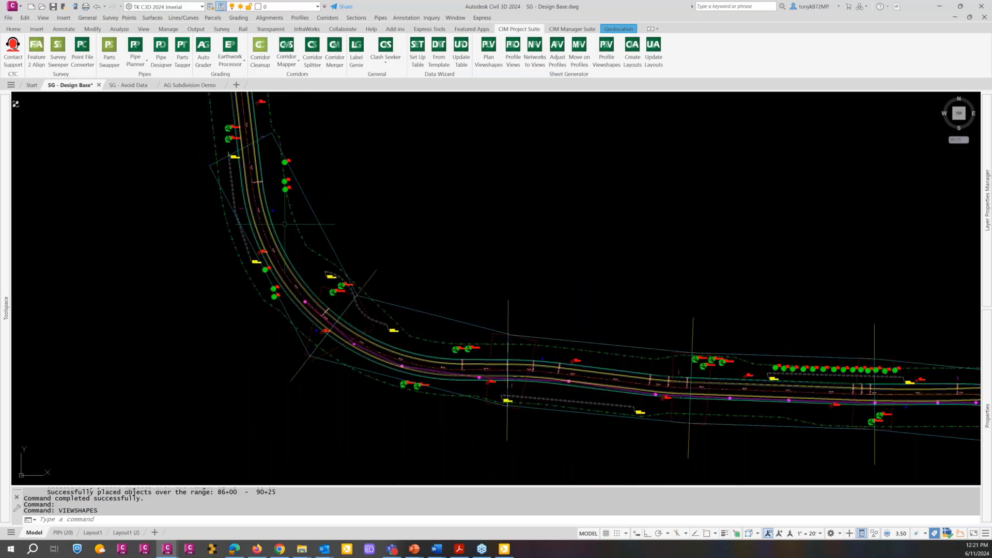
{"action": "middle_click_drag", "start_coordinate": [285, 223], "coordinate": [254, 239]}
{"action": "scroll", "coordinate": [263, 282], "scroll_direction": "up", "scroll_amount": 3}
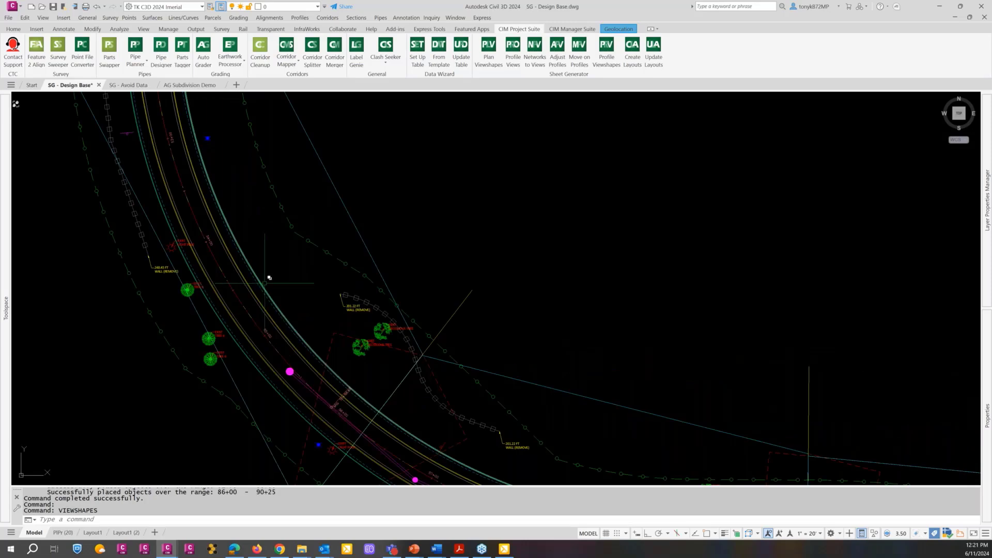
{"action": "scroll", "coordinate": [276, 285], "scroll_direction": "down", "scroll_amount": 3}
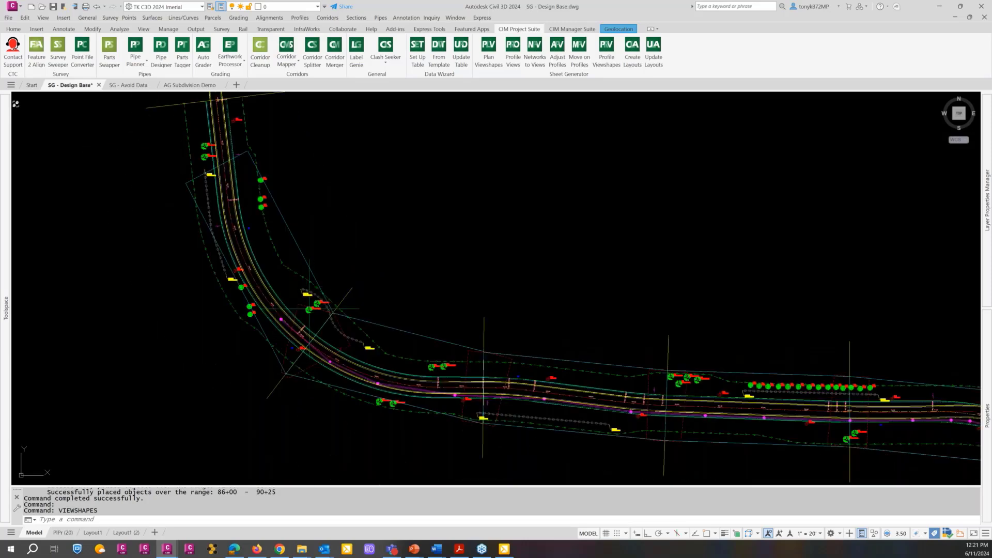
{"action": "scroll", "coordinate": [318, 312], "scroll_direction": "up", "scroll_amount": 6}
{"action": "scroll", "coordinate": [179, 279], "scroll_direction": "down", "scroll_amount": 8}
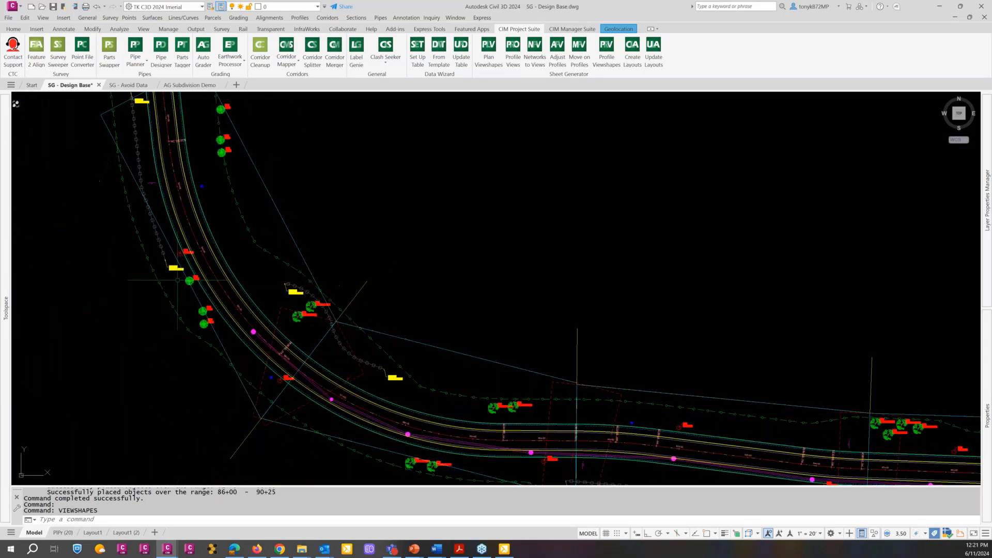
{"action": "scroll", "coordinate": [197, 275], "scroll_direction": "up", "scroll_amount": 1}
{"action": "scroll", "coordinate": [196, 276], "scroll_direction": "down", "scroll_amount": 1}
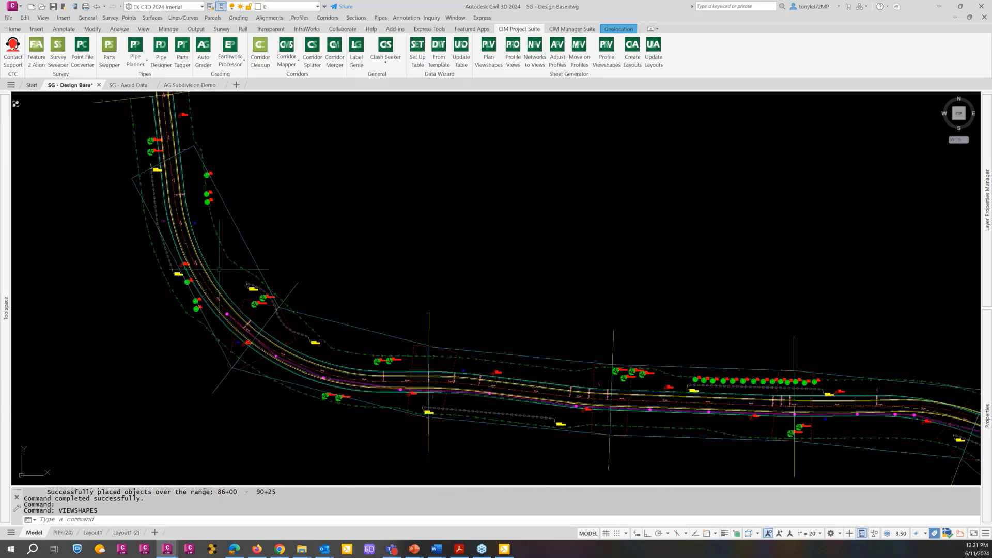
Step: Move the first view shape polyline, its print area block and the match line guide together a short distance southwest
{"action": "key", "text": "Escape"}
{"action": "key", "text": "Escape"}
{"action": "key", "text": "Escape"}
{"action": "key", "text": "Escape"}
{"action": "type", "text": "m"}
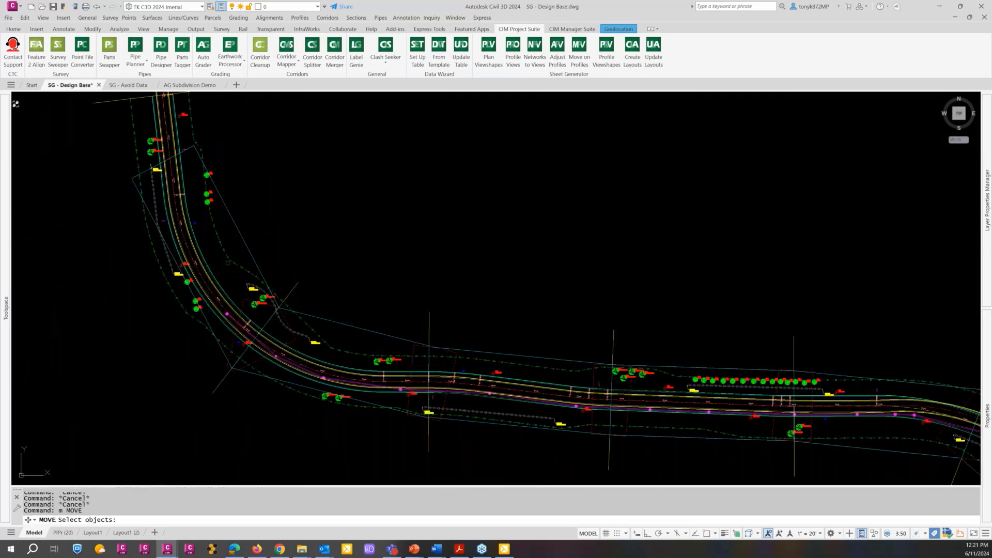
{"action": "key", "text": "Return"}
{"action": "left_click", "coordinate": [251, 245]}
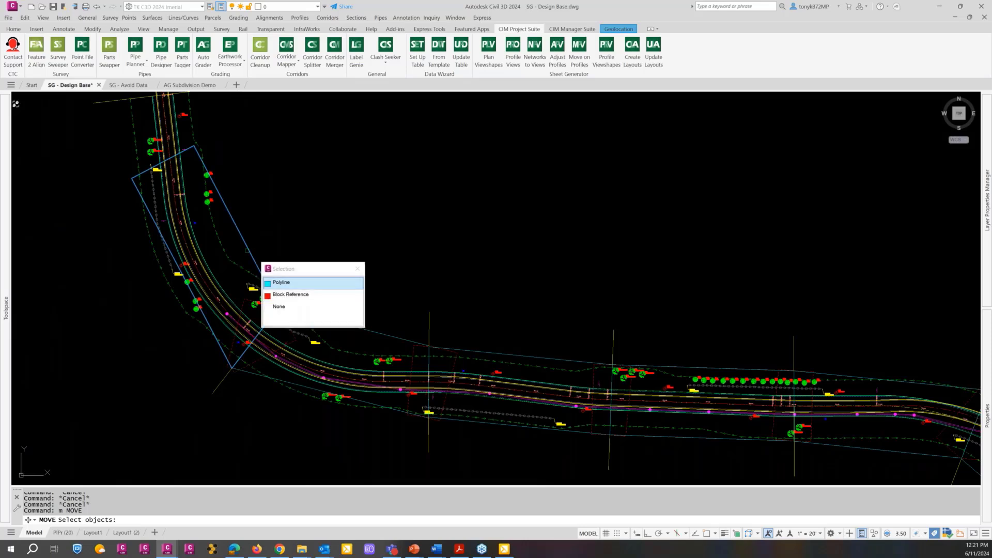
{"action": "left_click", "coordinate": [280, 282]}
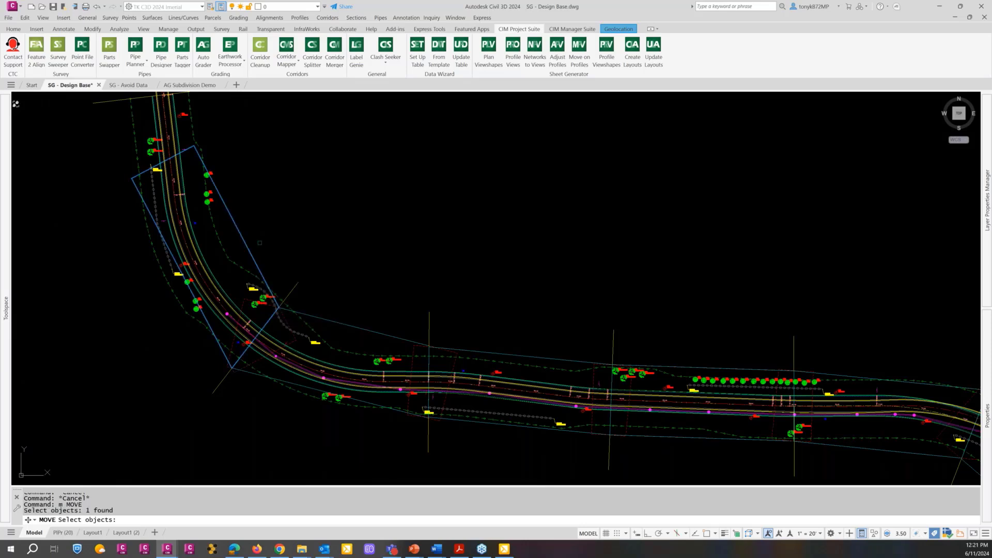
{"action": "left_click", "coordinate": [249, 246]}
{"action": "left_click", "coordinate": [240, 248]}
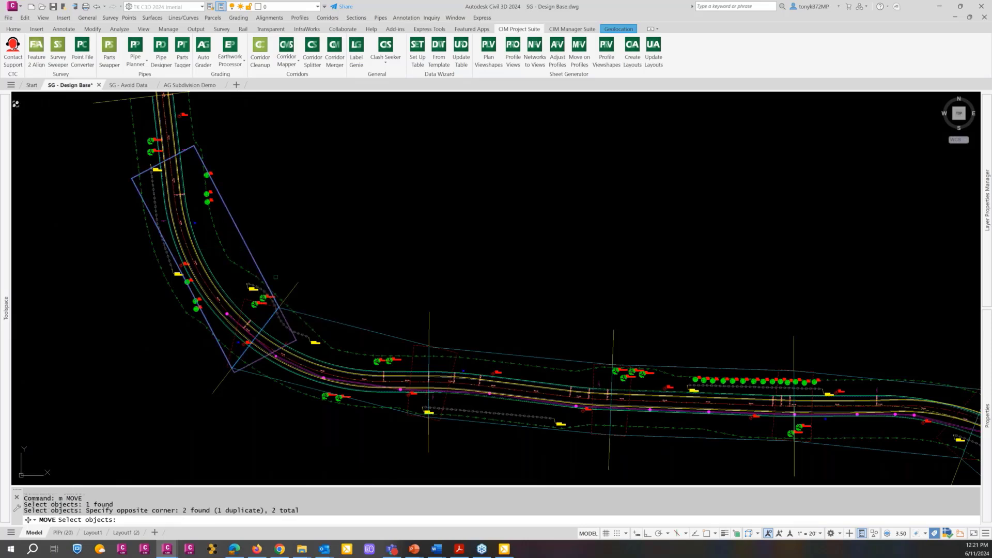
{"action": "left_click", "coordinate": [289, 293]}
{"action": "key", "text": "Return"}
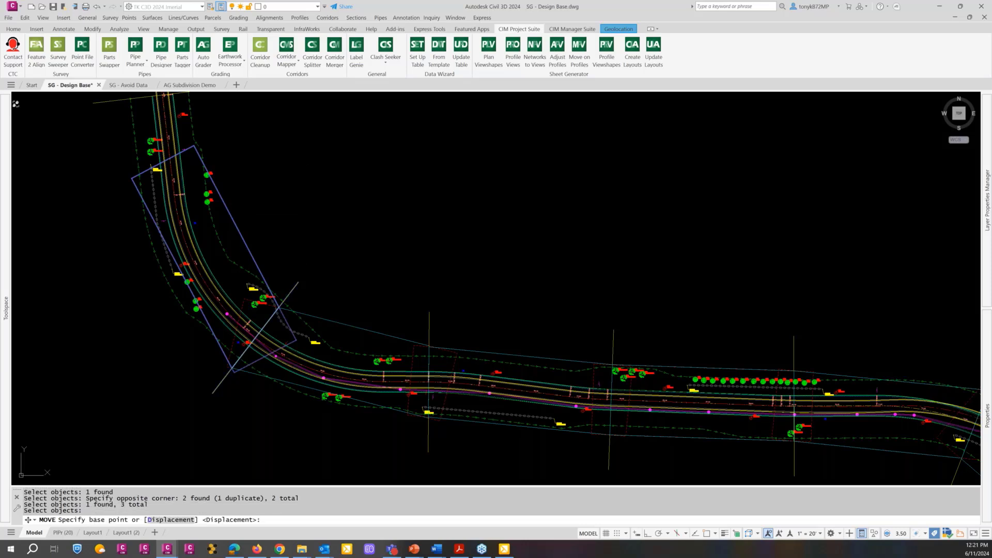
{"action": "left_click", "coordinate": [301, 217]}
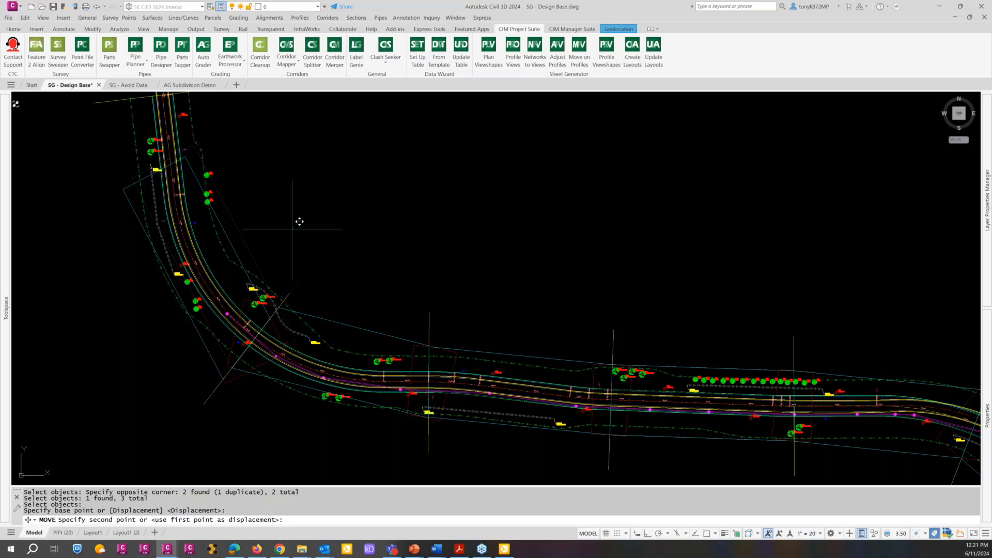
{"action": "left_click", "coordinate": [299, 221]}
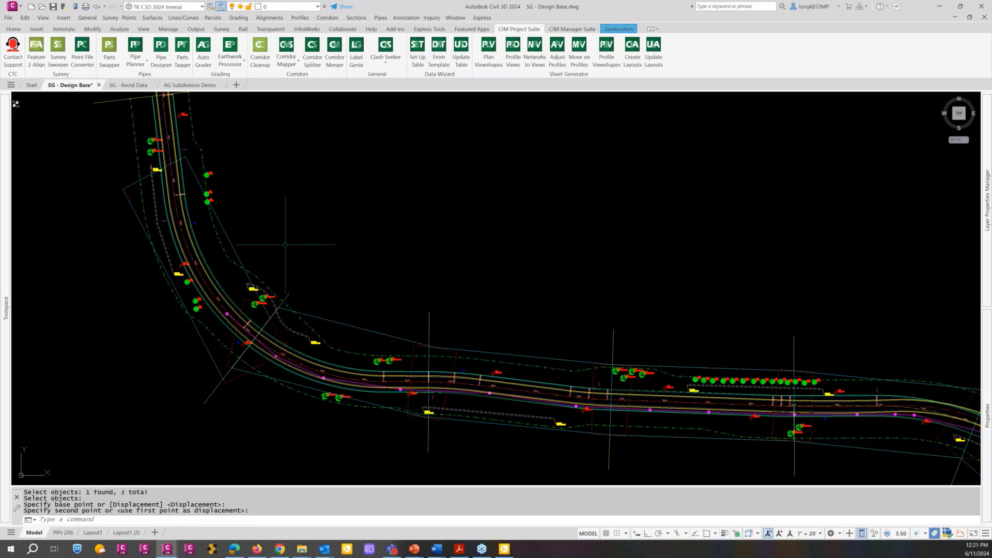
Step: Erase the match line guide at the start of the road with a crossing selection
{"action": "scroll", "coordinate": [285, 244], "scroll_direction": "down", "scroll_amount": 2}
{"action": "key", "text": "Escape"}
{"action": "key", "text": "Escape"}
{"action": "key", "text": "Escape"}
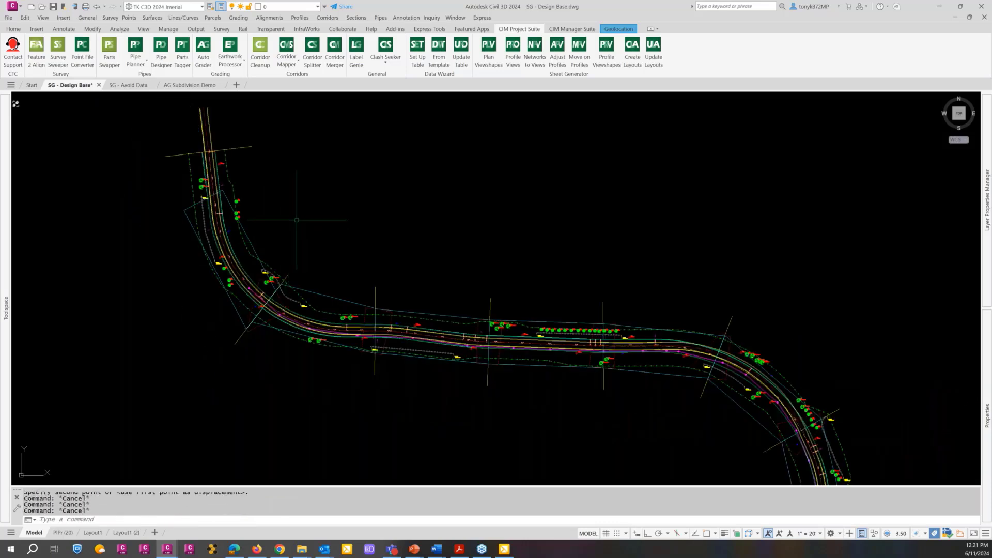
{"action": "type", "text": "e"}
{"action": "key", "text": "Return"}
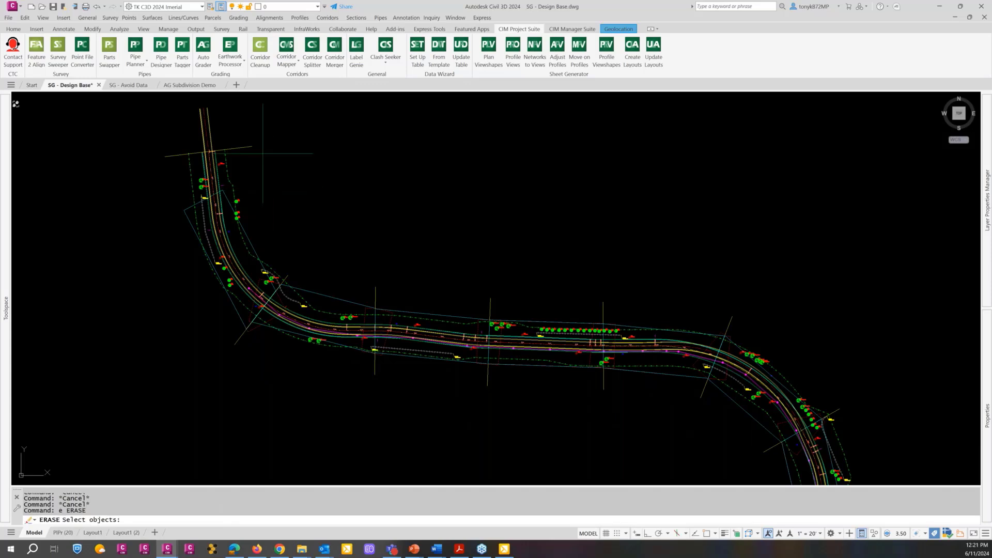
{"action": "type", "text": "c"}
{"action": "key", "text": "Return"}
{"action": "left_click", "coordinate": [262, 154]}
{"action": "left_click", "coordinate": [239, 138]}
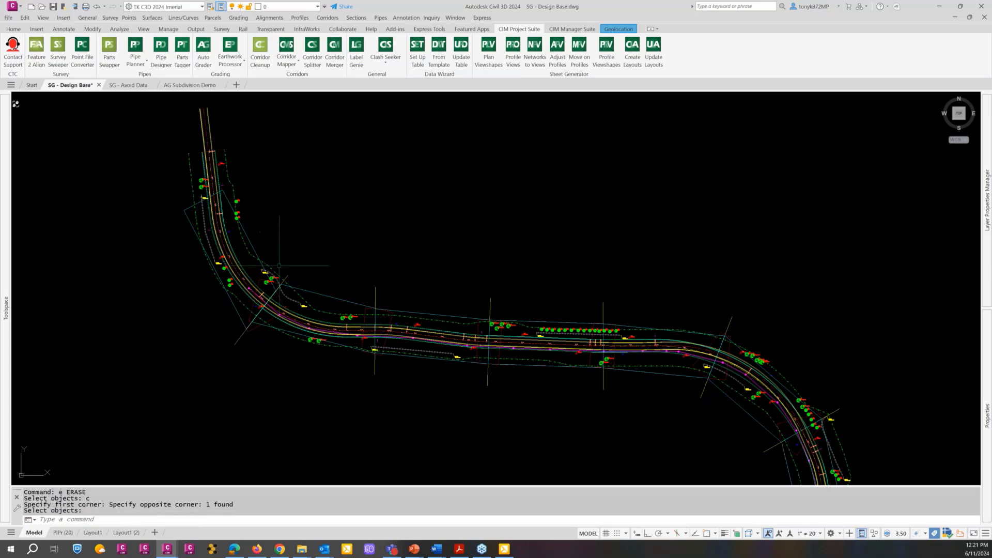
Step: Examine how the view shapes follow the road from the first curve through to its far end
{"action": "scroll", "coordinate": [263, 293], "scroll_direction": "up", "scroll_amount": 4}
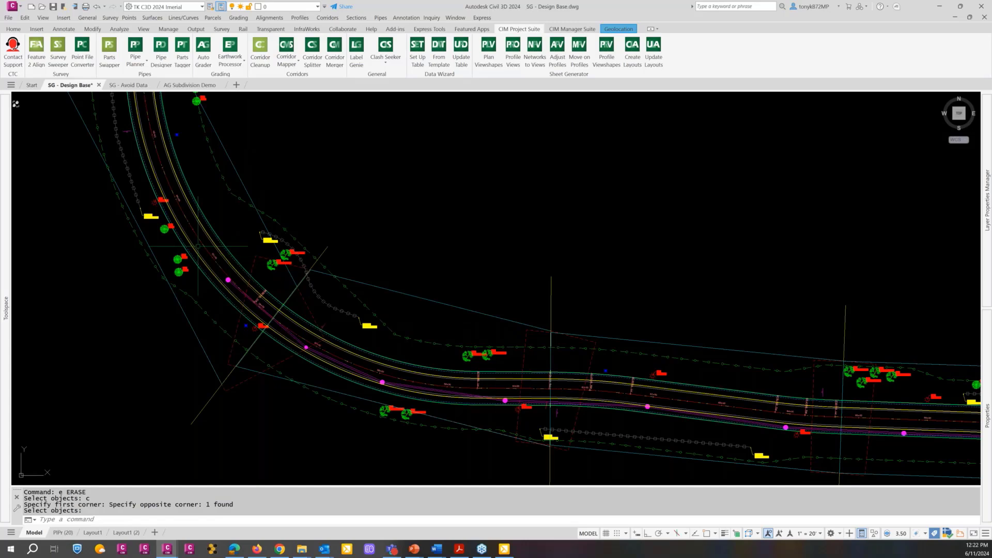
{"action": "scroll", "coordinate": [198, 246], "scroll_direction": "down", "scroll_amount": 5}
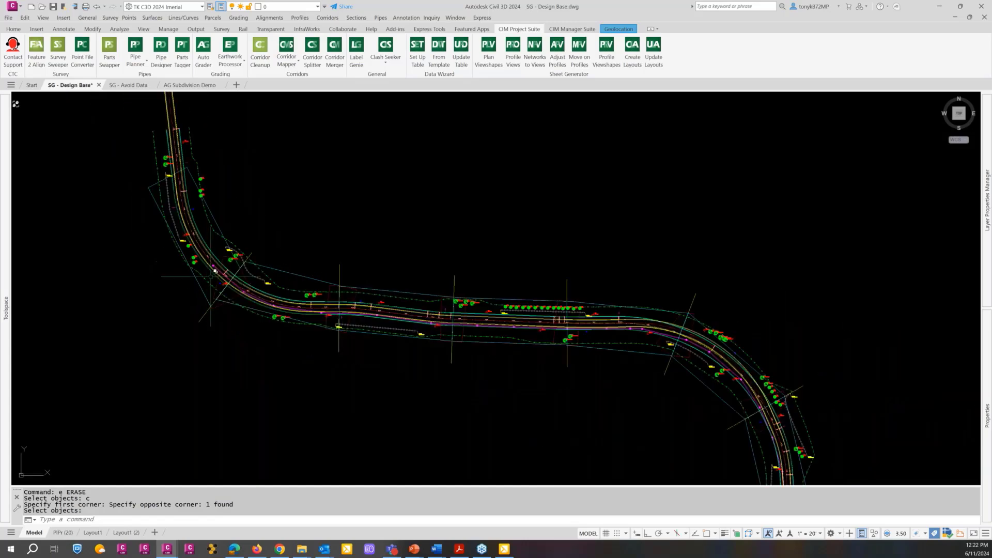
{"action": "scroll", "coordinate": [222, 286], "scroll_direction": "down", "scroll_amount": 2}
{"action": "middle_click_drag", "start_coordinate": [390, 339], "coordinate": [229, 234]}
{"action": "middle_click_drag", "start_coordinate": [430, 370], "coordinate": [404, 329]}
{"action": "scroll", "coordinate": [404, 329], "scroll_direction": "up", "scroll_amount": 6}
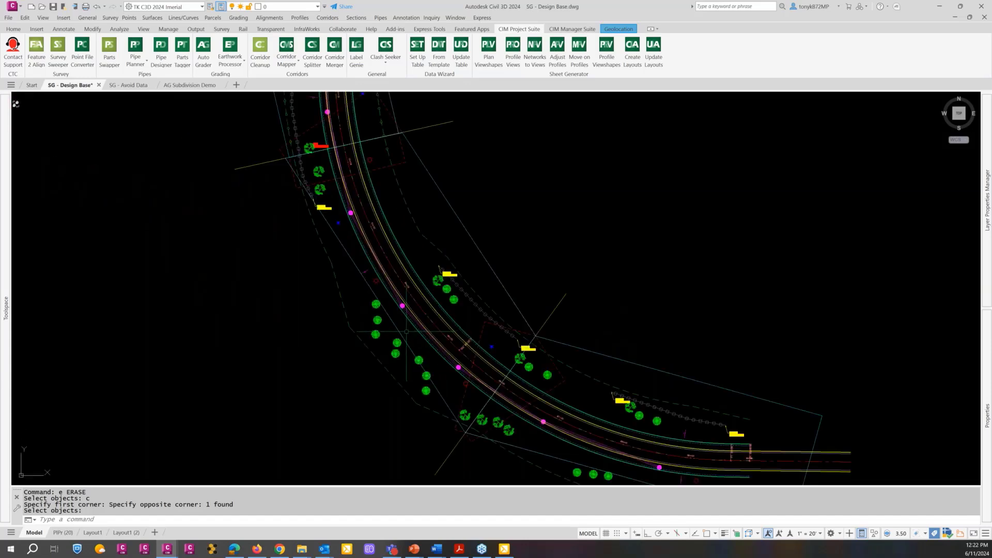
{"action": "scroll", "coordinate": [403, 331], "scroll_direction": "down", "scroll_amount": 4}
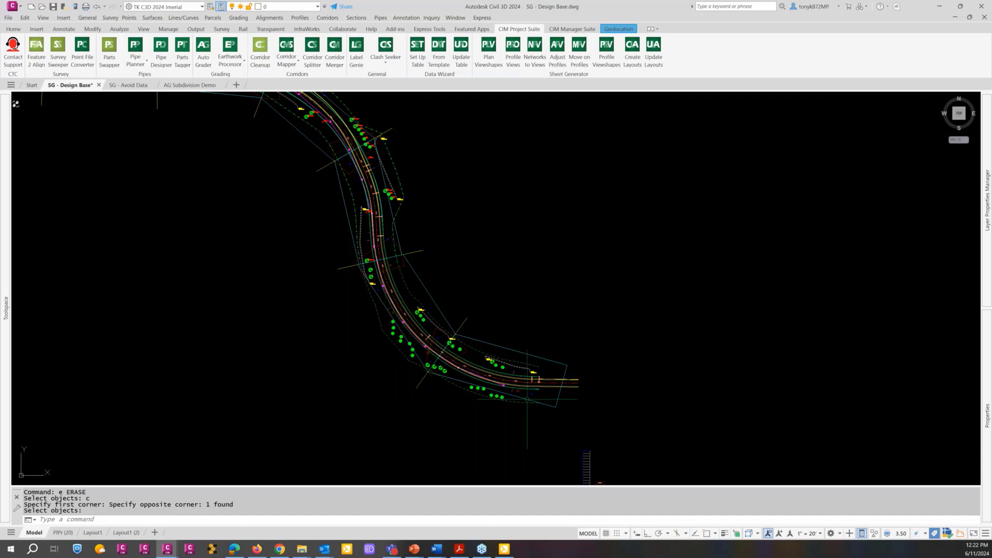
{"action": "scroll", "coordinate": [495, 406], "scroll_direction": "down", "scroll_amount": 2}
{"action": "scroll", "coordinate": [265, 277], "scroll_direction": "up", "scroll_amount": 3}
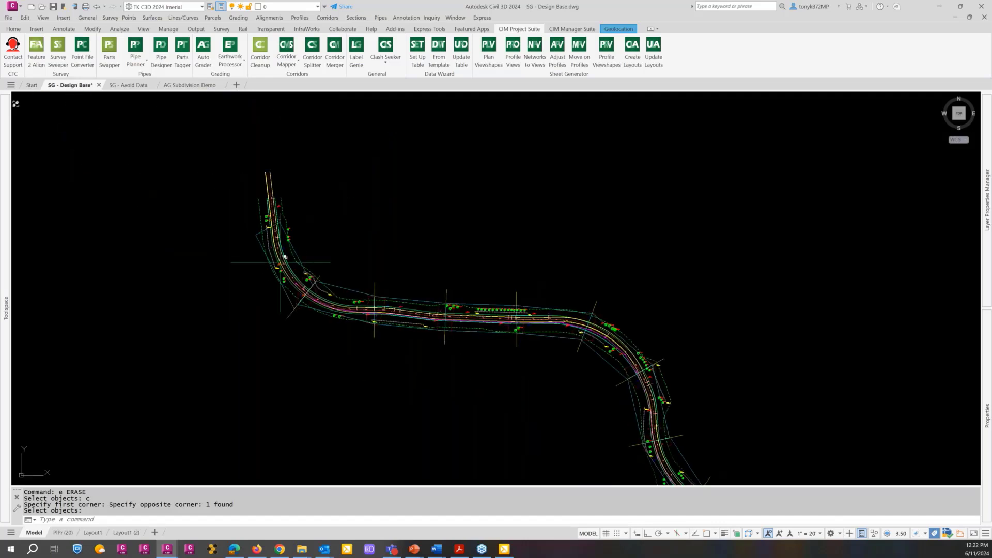
{"action": "scroll", "coordinate": [277, 223], "scroll_direction": "up", "scroll_amount": 5}
{"action": "key", "text": "Escape"}
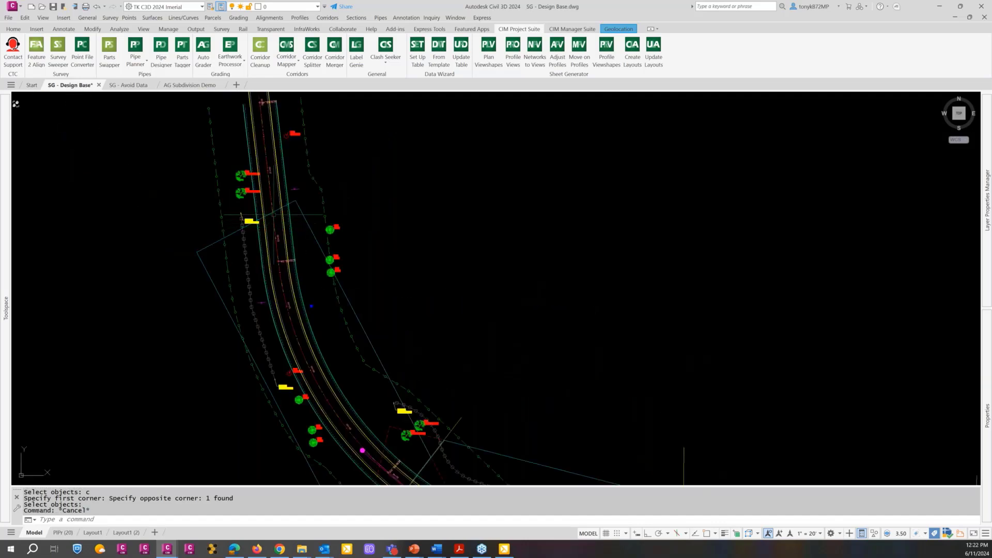
Step: Examine the unclipped start of the first view shape and the match line crossing the first curve near station 56+00
{"action": "mouse_move", "coordinate": [282, 205]}
{"action": "scroll", "coordinate": [262, 211], "scroll_direction": "up", "scroll_amount": 5}
{"action": "scroll", "coordinate": [262, 211], "scroll_direction": "down", "scroll_amount": 2}
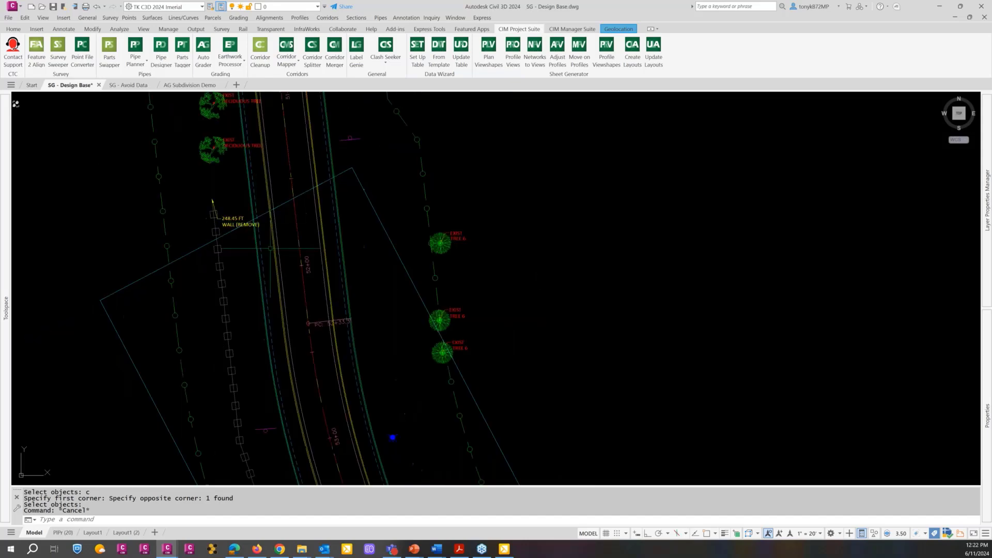
{"action": "scroll", "coordinate": [289, 286], "scroll_direction": "down", "scroll_amount": 2}
{"action": "middle_click_drag", "start_coordinate": [285, 291], "coordinate": [127, 122]}
{"action": "middle_click_drag", "start_coordinate": [279, 347], "coordinate": [191, 215]}
{"action": "scroll", "coordinate": [237, 354], "scroll_direction": "up", "scroll_amount": 6}
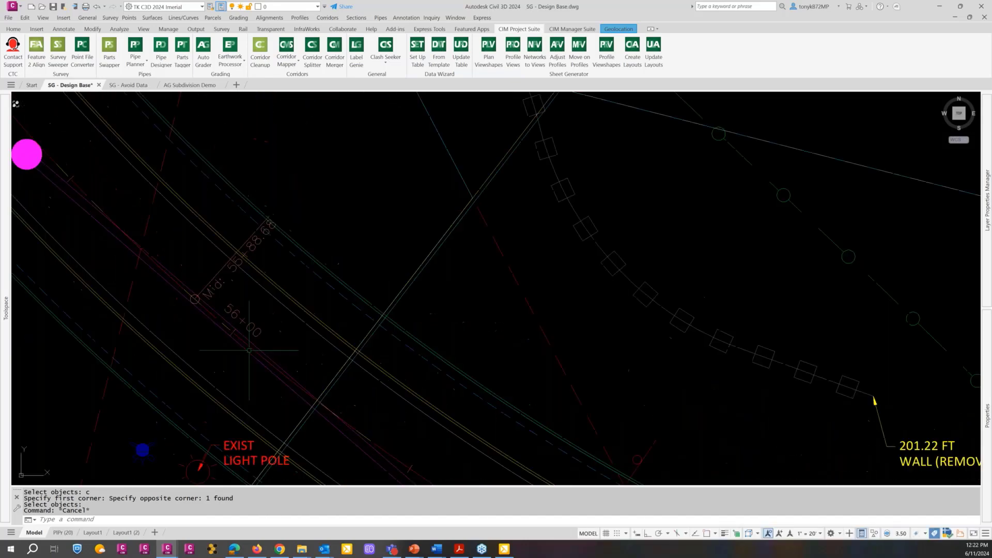
{"action": "scroll", "coordinate": [310, 387], "scroll_direction": "down", "scroll_amount": 4}
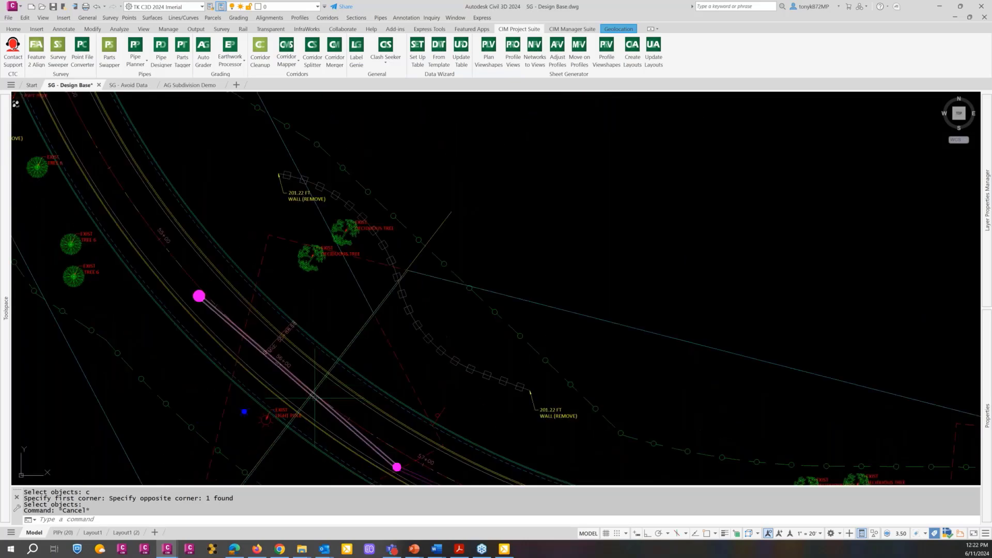
{"action": "scroll", "coordinate": [320, 381], "scroll_direction": "down", "scroll_amount": 4}
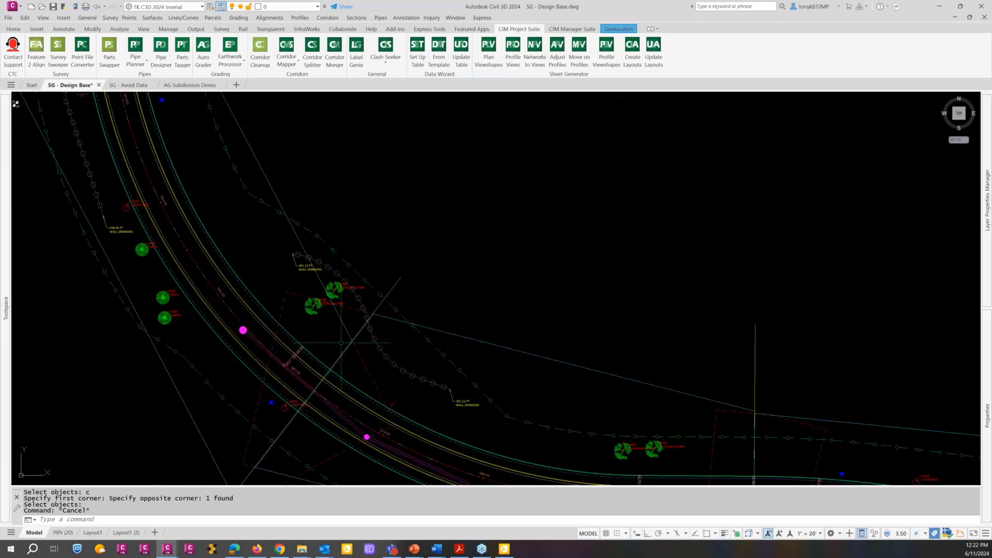
{"action": "scroll", "coordinate": [273, 310], "scroll_direction": "up", "scroll_amount": 3}
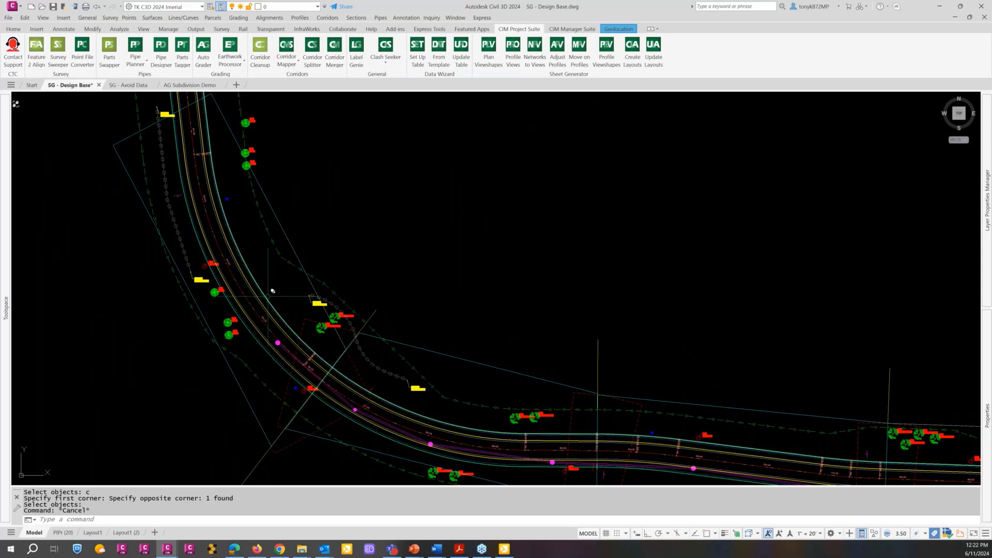
{"action": "middle_click_drag", "start_coordinate": [302, 349], "coordinate": [239, 275]}
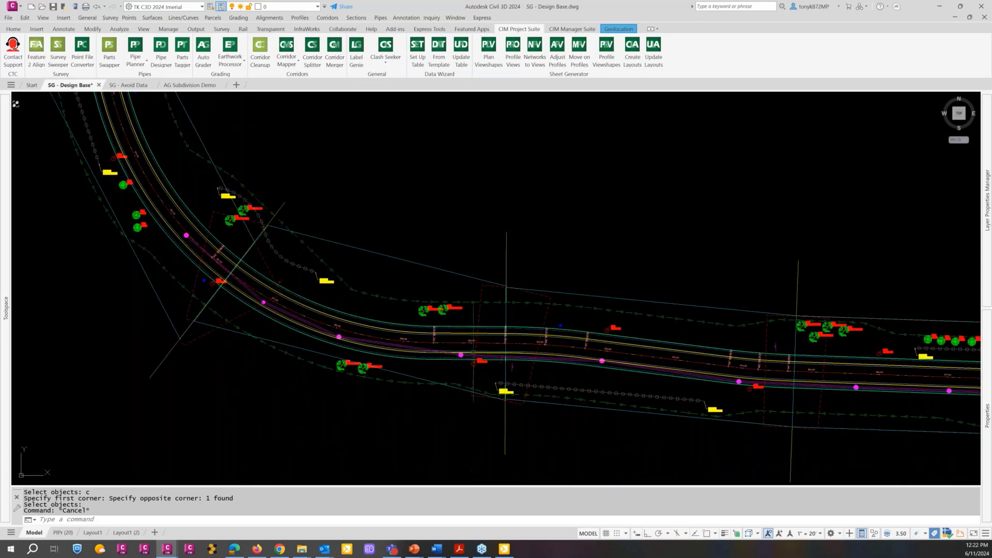
Step: Examine where the match lines fall relative to the alignment's curve points along the middle of the road
{"action": "scroll", "coordinate": [445, 328], "scroll_direction": "up", "scroll_amount": 3}
{"action": "scroll", "coordinate": [483, 347], "scroll_direction": "up", "scroll_amount": 4}
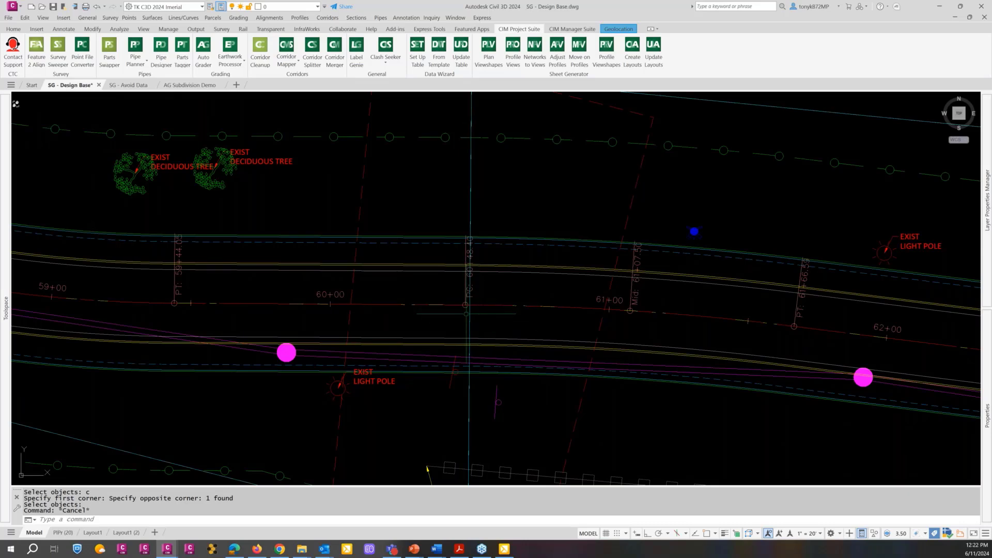
{"action": "scroll", "coordinate": [467, 314], "scroll_direction": "down", "scroll_amount": 3}
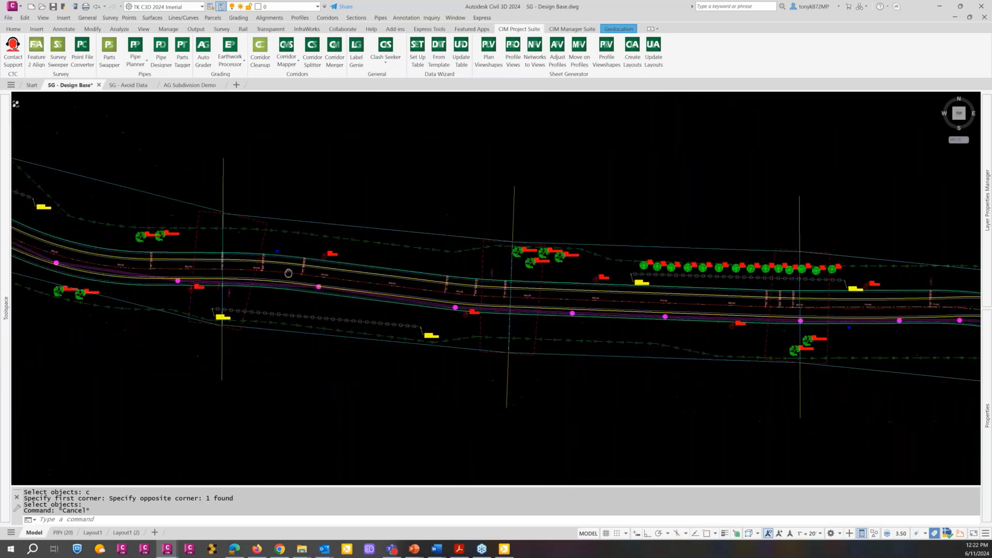
{"action": "scroll", "coordinate": [499, 326], "scroll_direction": "up", "scroll_amount": 3}
{"action": "scroll", "coordinate": [517, 289], "scroll_direction": "down", "scroll_amount": 4}
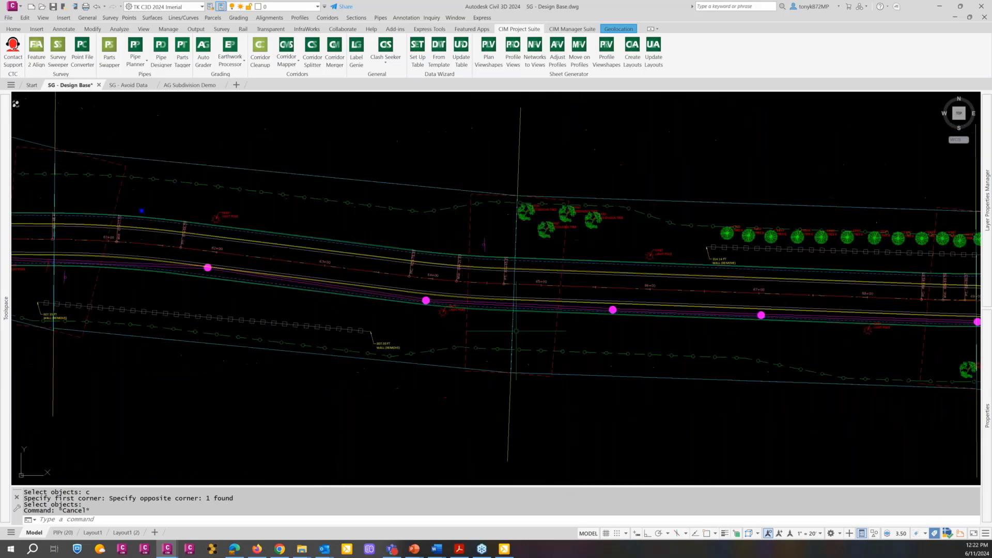
{"action": "mouse_move", "coordinate": [578, 297]}
{"action": "middle_mouse_down"}
{"action": "mouse_move", "coordinate": [403, 297]}
{"action": "mouse_move", "coordinate": [279, 280]}
{"action": "middle_mouse_up"}
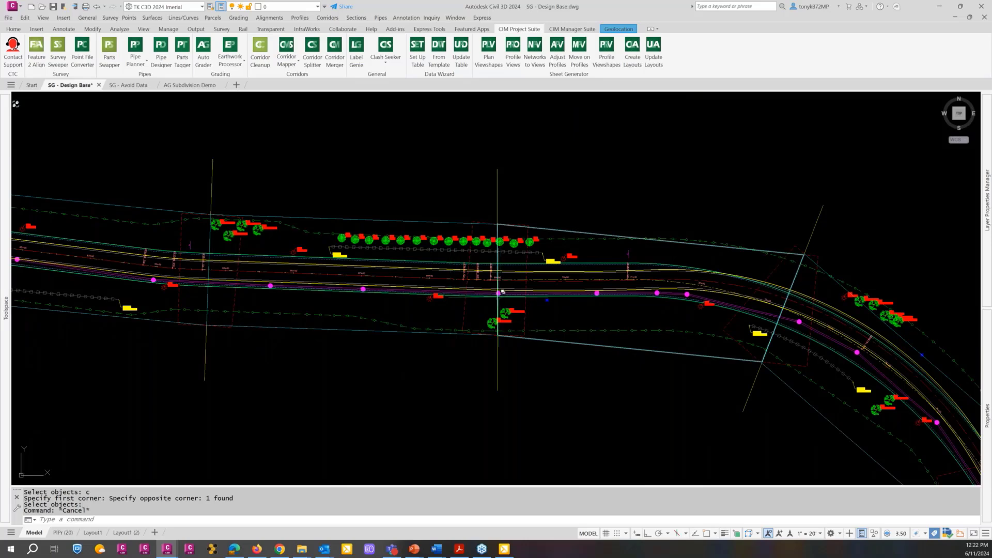
{"action": "scroll", "coordinate": [497, 294], "scroll_direction": "up", "scroll_amount": 5}
{"action": "scroll", "coordinate": [497, 298], "scroll_direction": "down", "scroll_amount": 5}
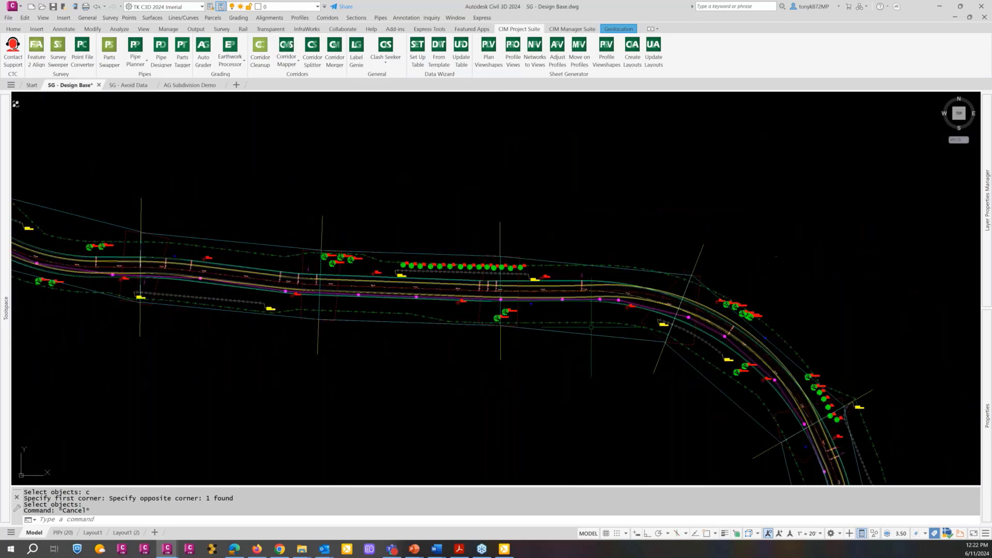
{"action": "middle_click_drag", "start_coordinate": [497, 298], "coordinate": [414, 248]}
{"action": "scroll", "coordinate": [468, 258], "scroll_direction": "down", "scroll_amount": 3}
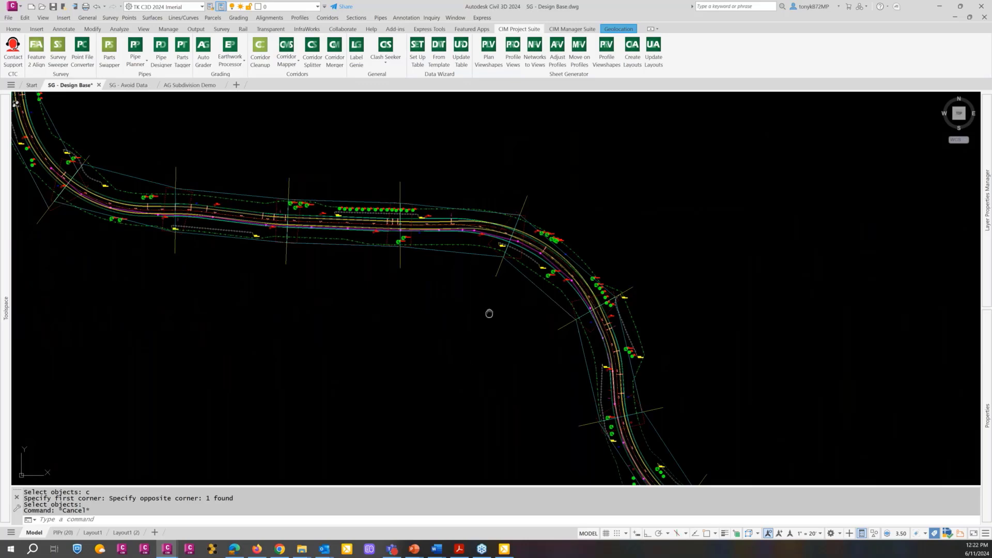
{"action": "scroll", "coordinate": [516, 300], "scroll_direction": "down", "scroll_amount": 4}
{"action": "key", "text": "Escape"}
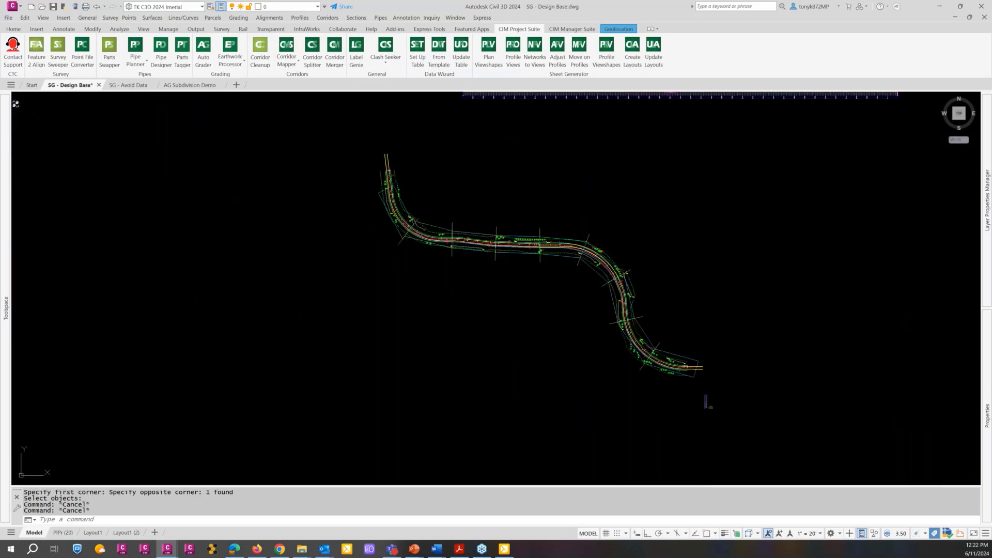
Step: Recreate the Timber Path view shapes, avoiding alignment vertices with a buffer of 10 and clipping at Begin Station and End Station
{"action": "scroll", "coordinate": [523, 260], "scroll_direction": "up", "scroll_amount": 2}
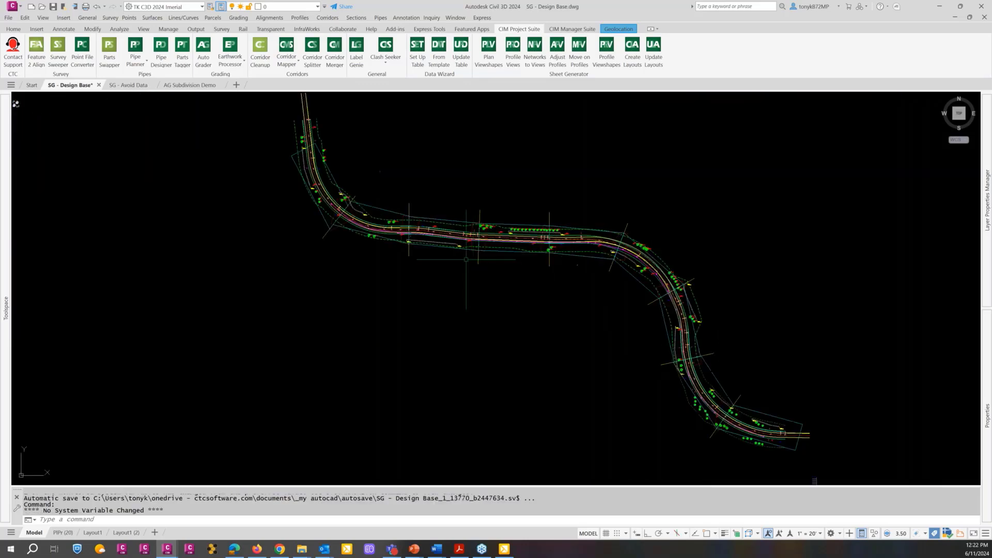
{"action": "left_click", "coordinate": [490, 52]}
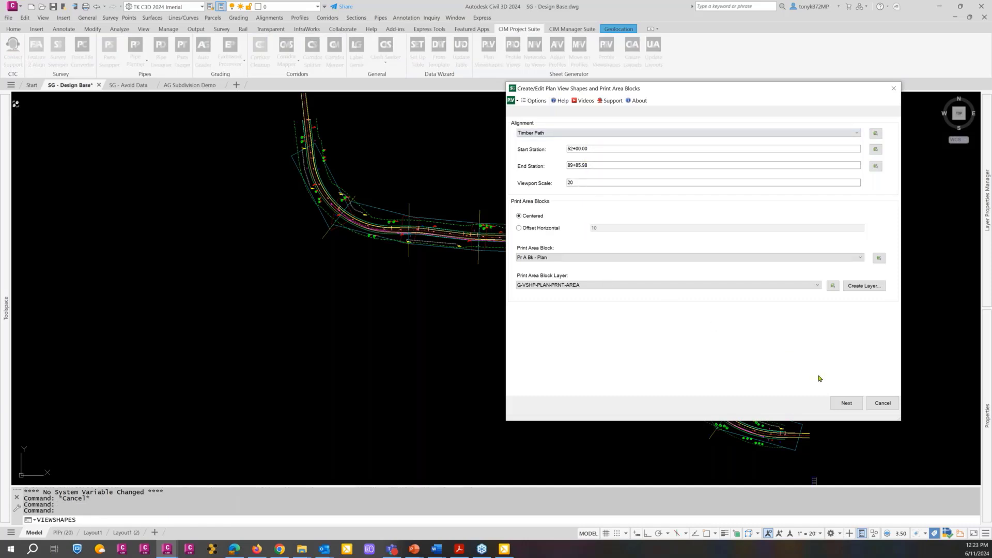
{"action": "left_click", "coordinate": [846, 403]}
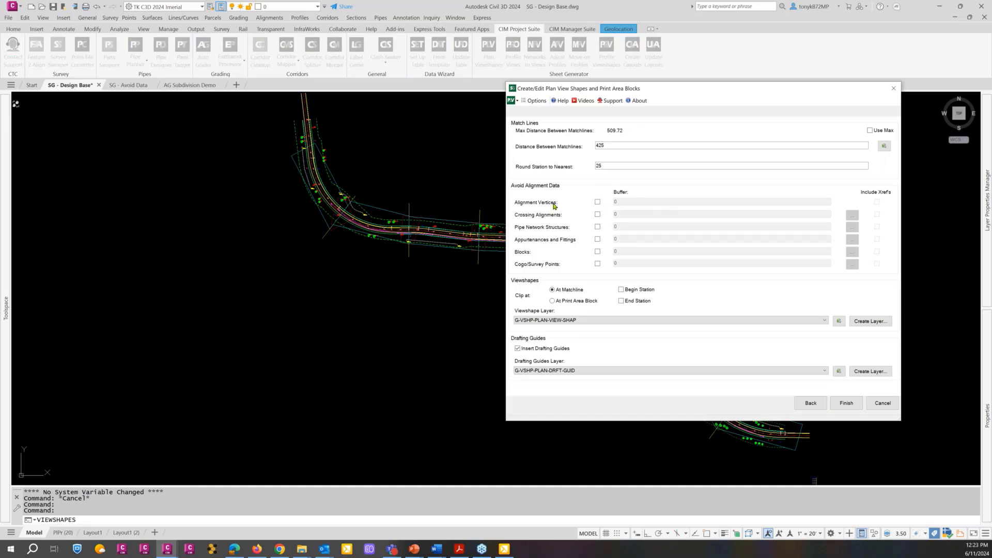
{"action": "left_click", "coordinate": [598, 202]}
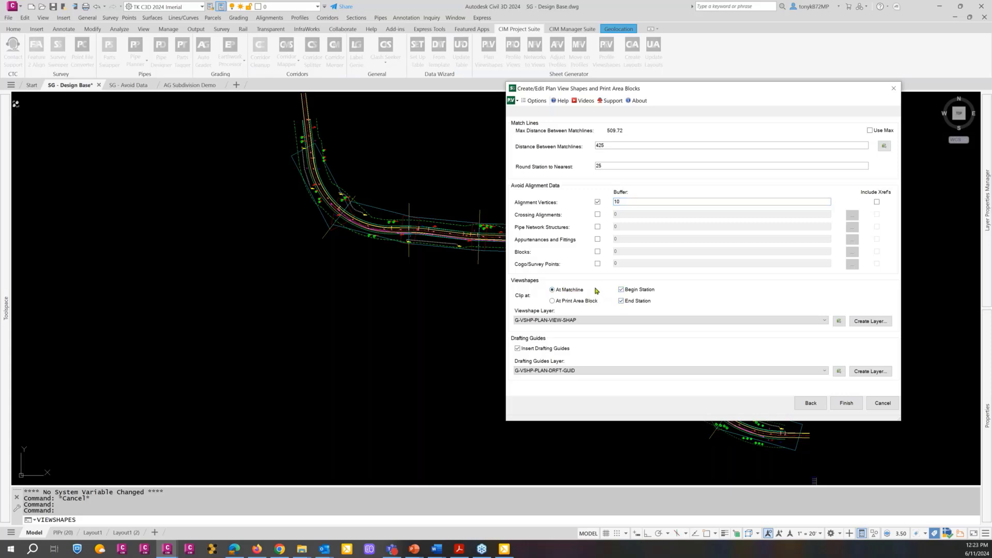
{"action": "left_click", "coordinate": [841, 405]}
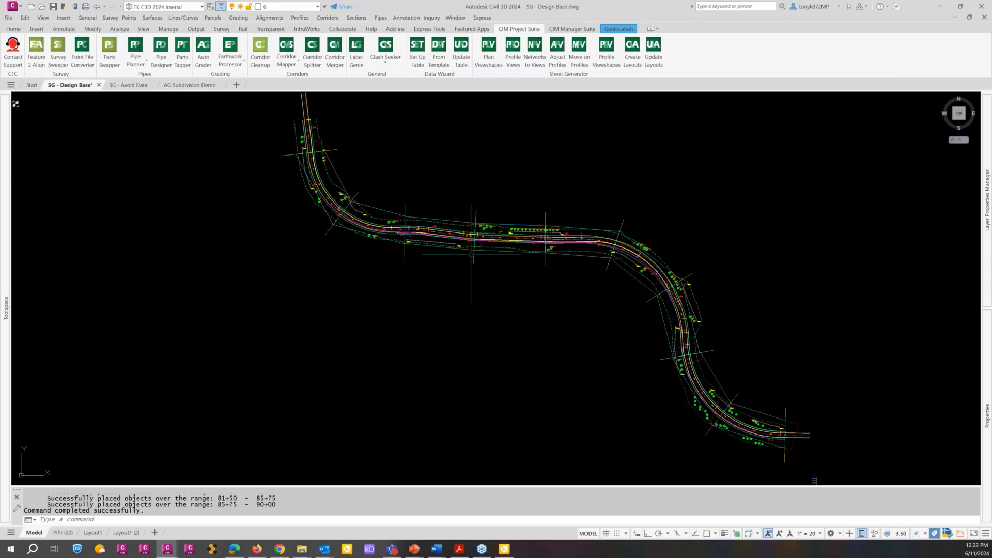
Step: Examine the spacing between the regenerated match lines and the alignment's curve points, from the middle stretch to the following curve
{"action": "scroll", "coordinate": [478, 210], "scroll_direction": "up", "scroll_amount": 2}
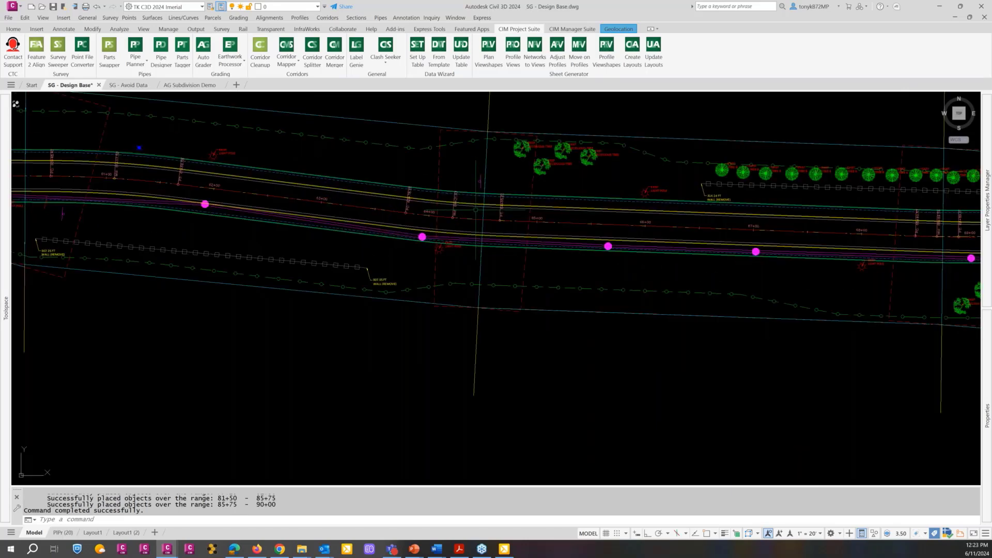
{"action": "scroll", "coordinate": [479, 210], "scroll_direction": "down", "scroll_amount": 4}
{"action": "scroll", "coordinate": [372, 214], "scroll_direction": "up", "scroll_amount": 2}
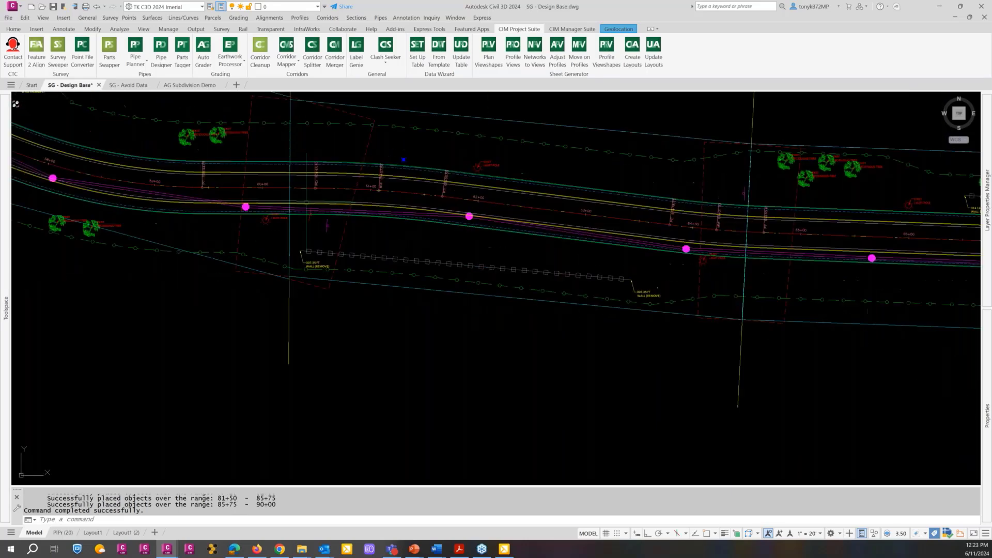
{"action": "scroll", "coordinate": [371, 214], "scroll_direction": "down", "scroll_amount": 2}
{"action": "scroll", "coordinate": [372, 215], "scroll_direction": "up", "scroll_amount": 2}
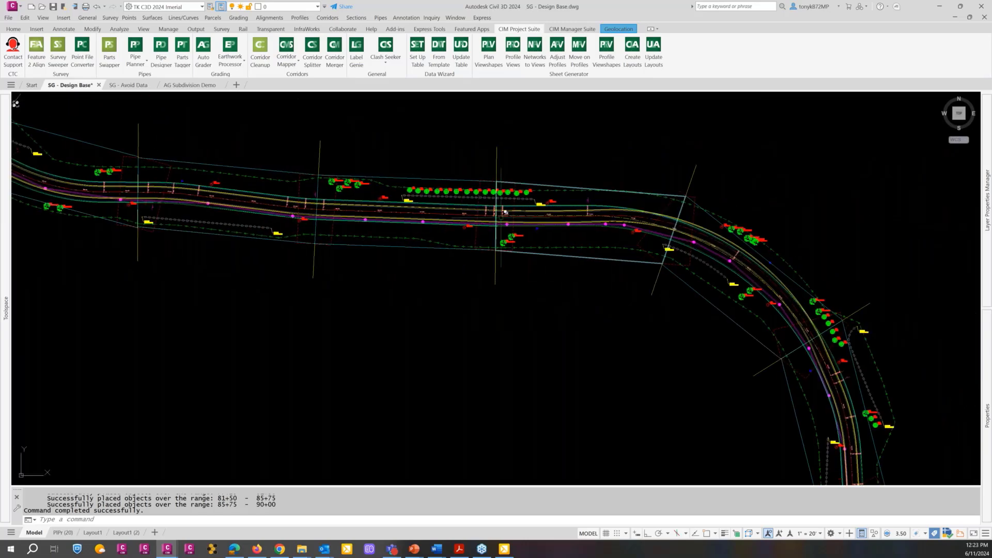
{"action": "scroll", "coordinate": [496, 220], "scroll_direction": "up", "scroll_amount": 3}
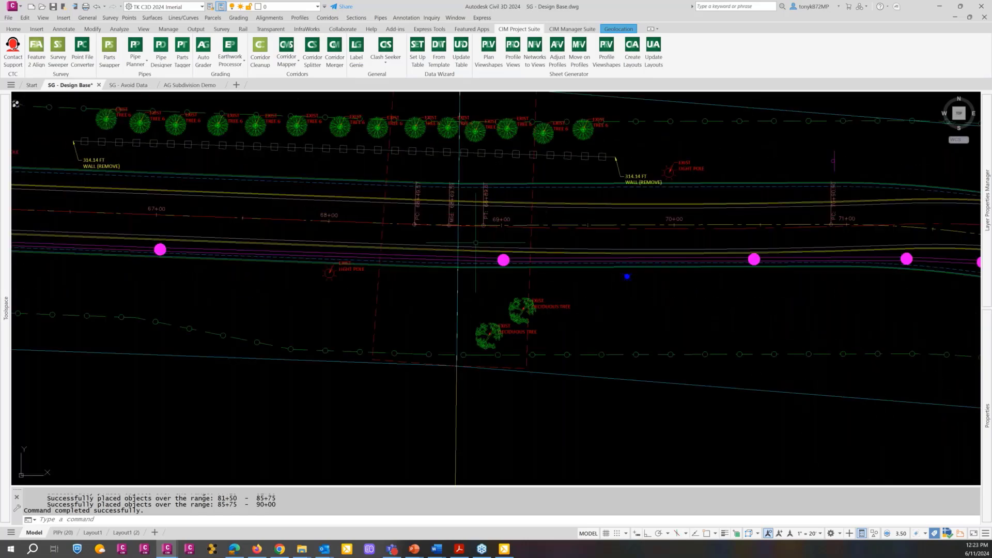
{"action": "scroll", "coordinate": [452, 218], "scroll_direction": "down", "scroll_amount": 2}
{"action": "scroll", "coordinate": [456, 222], "scroll_direction": "down", "scroll_amount": 1}
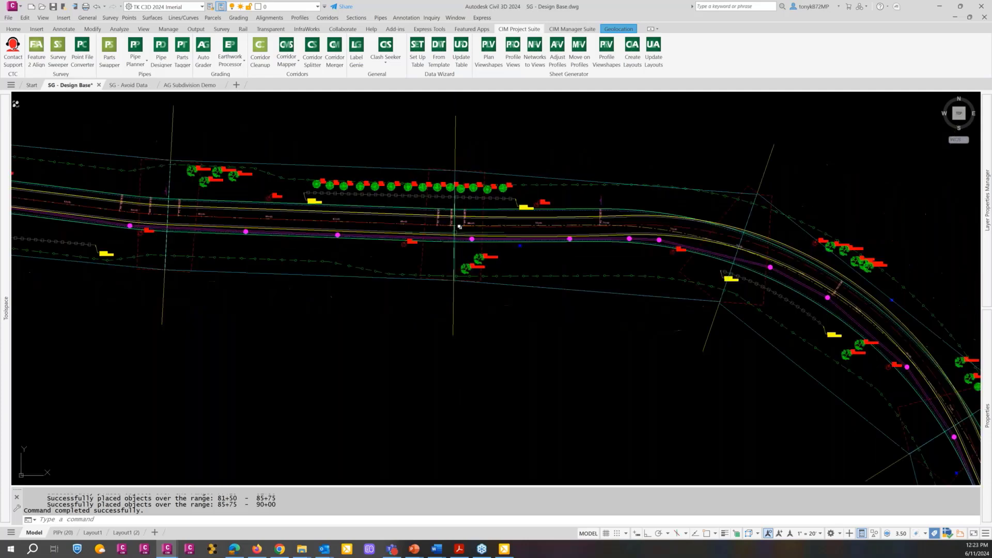
{"action": "scroll", "coordinate": [459, 228], "scroll_direction": "up", "scroll_amount": 4}
{"action": "scroll", "coordinate": [460, 229], "scroll_direction": "down", "scroll_amount": 5}
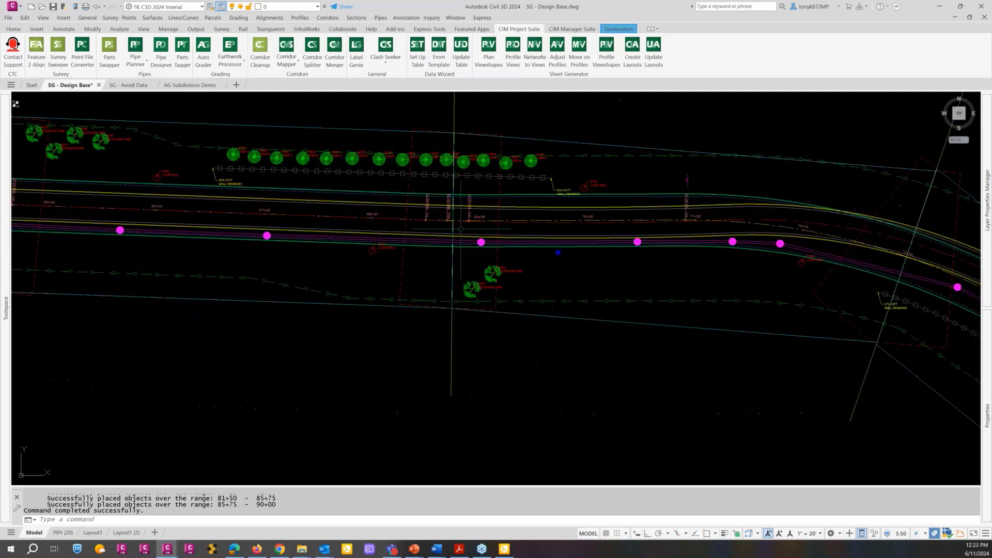
{"action": "middle_click_drag", "start_coordinate": [533, 225], "coordinate": [370, 202]}
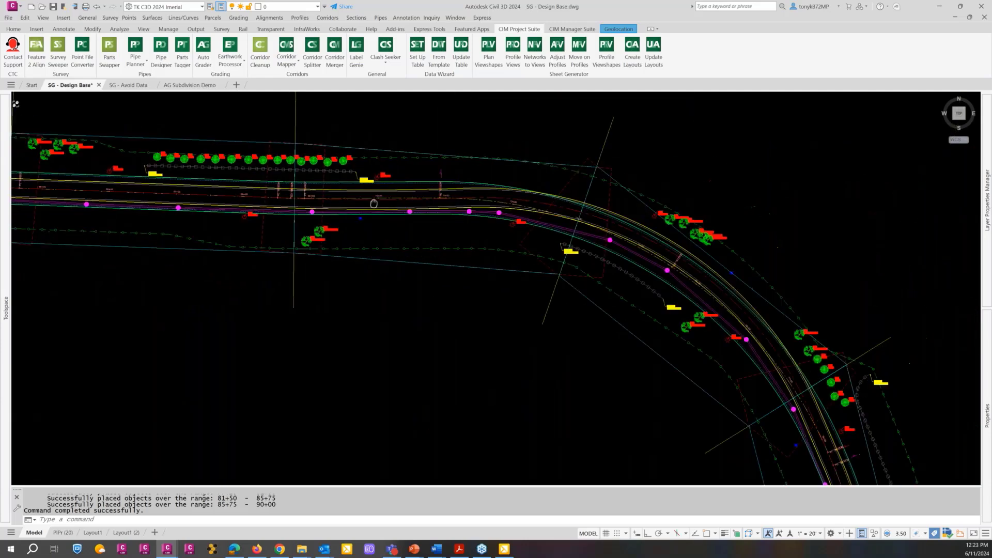
{"action": "scroll", "coordinate": [439, 233], "scroll_direction": "up", "scroll_amount": 4}
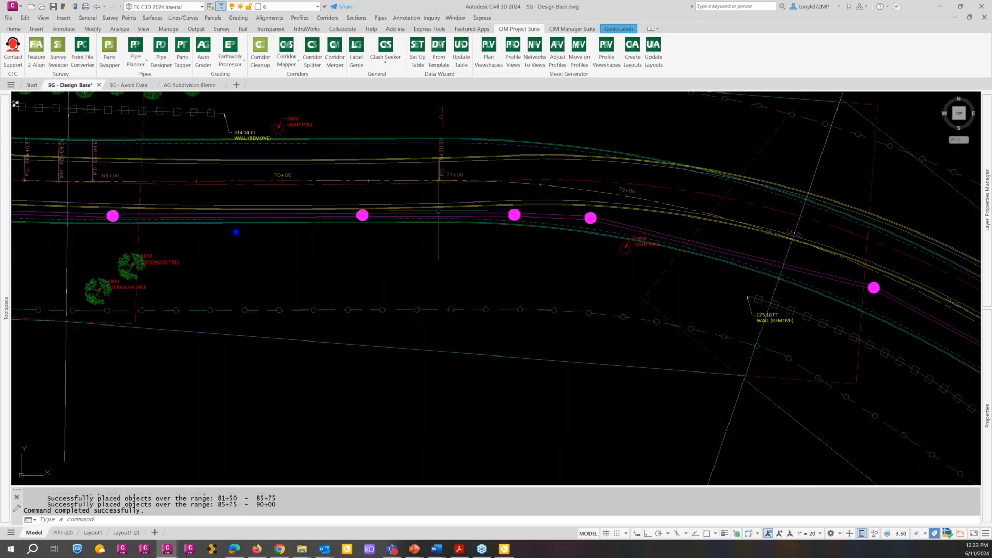
Step: Examine where the match lines fall around the remaining curves up to the end of the alignment
{"action": "scroll", "coordinate": [459, 211], "scroll_direction": "down", "scroll_amount": 4}
{"action": "middle_click_drag", "start_coordinate": [538, 258], "coordinate": [433, 209]}
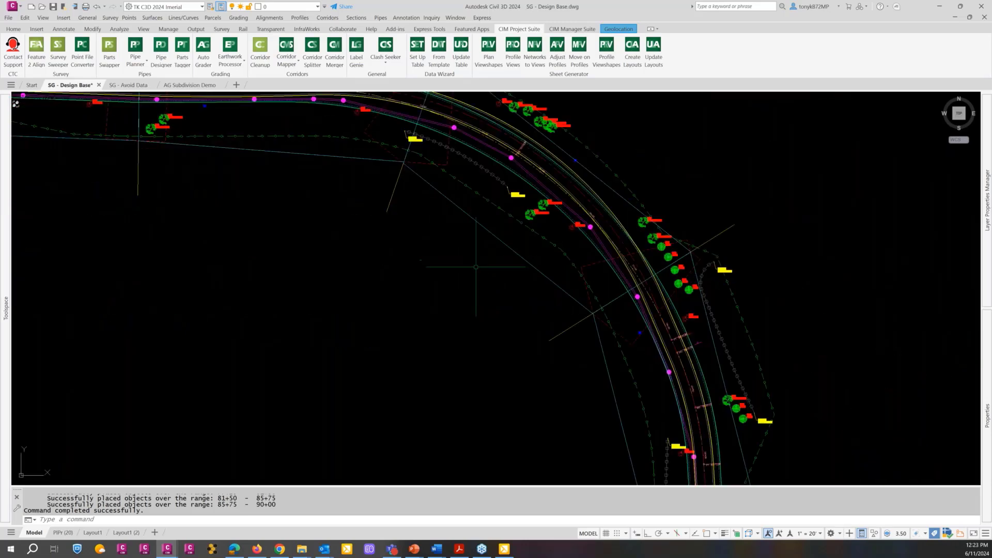
{"action": "mouse_move", "coordinate": [465, 254]}
{"action": "middle_mouse_down"}
{"action": "mouse_move", "coordinate": [402, 152]}
{"action": "mouse_move", "coordinate": [465, 239]}
{"action": "mouse_move", "coordinate": [426, 100]}
{"action": "middle_mouse_up"}
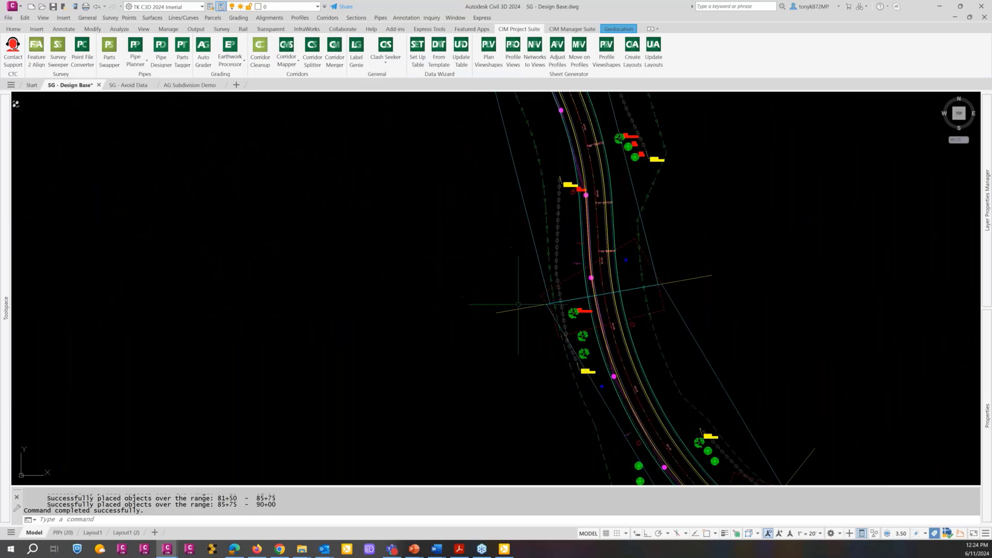
{"action": "middle_click_drag", "start_coordinate": [518, 305], "coordinate": [410, 150]}
{"action": "middle_click_drag", "start_coordinate": [485, 283], "coordinate": [393, 191]}
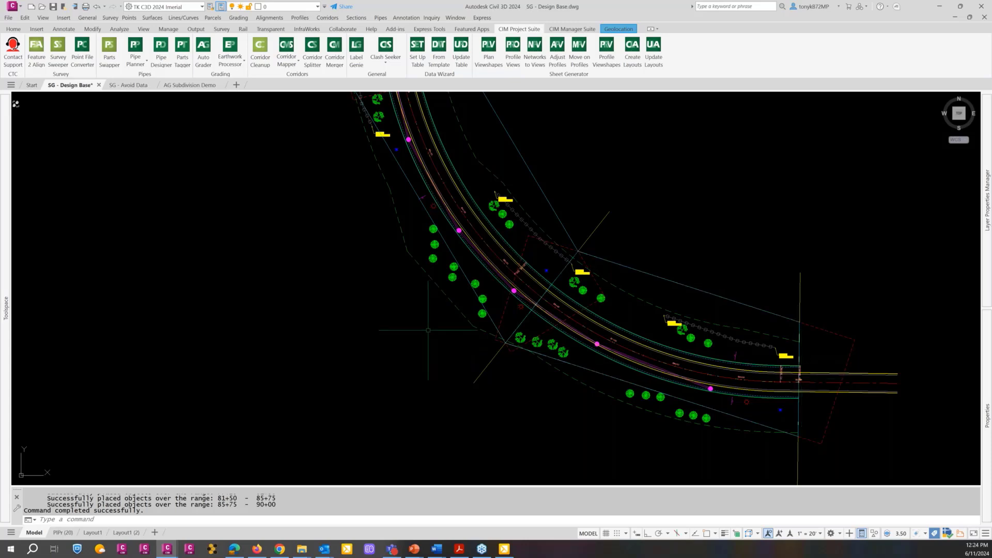
Step: Examine the first view shape and match line around the opening curve, back to the beginning point at station 50+00
{"action": "scroll", "coordinate": [428, 330], "scroll_direction": "down", "scroll_amount": 2}
{"action": "mouse_move", "coordinate": [237, 176]}
{"action": "middle_mouse_down"}
{"action": "mouse_move", "coordinate": [491, 280]}
{"action": "mouse_move", "coordinate": [390, 281]}
{"action": "mouse_move", "coordinate": [676, 325]}
{"action": "middle_mouse_up"}
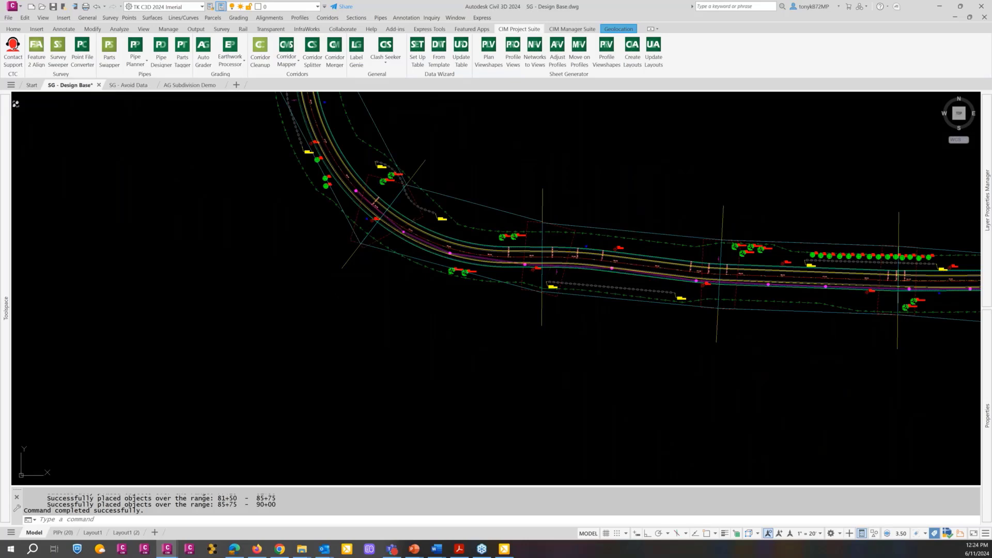
{"action": "middle_click_drag", "start_coordinate": [336, 129], "coordinate": [496, 255]}
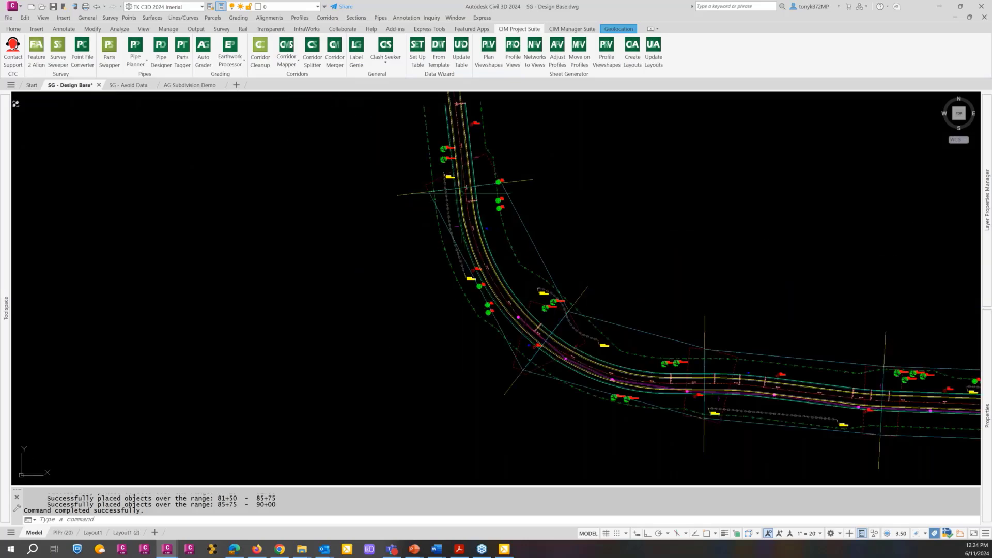
{"action": "scroll", "coordinate": [532, 277], "scroll_direction": "down", "scroll_amount": 2}
{"action": "middle_click_drag", "start_coordinate": [512, 307], "coordinate": [427, 273]}
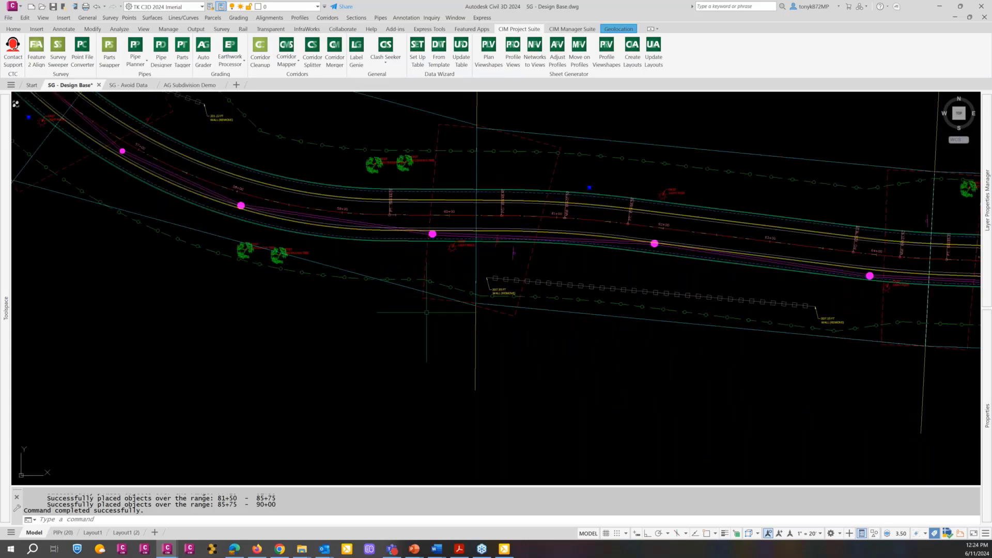
{"action": "scroll", "coordinate": [426, 312], "scroll_direction": "down", "scroll_amount": 4}
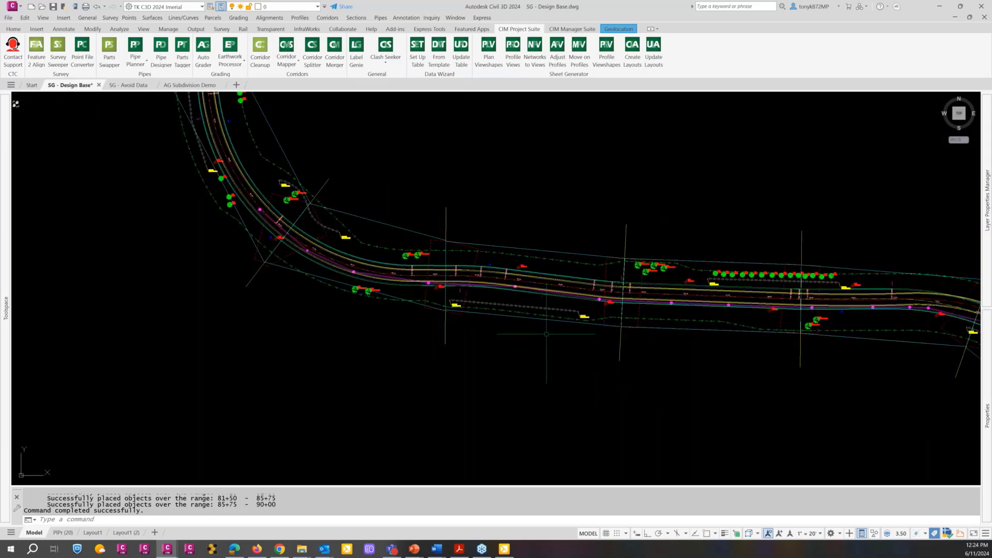
{"action": "scroll", "coordinate": [546, 334], "scroll_direction": "down", "scroll_amount": 1}
{"action": "middle_click_drag", "start_coordinate": [371, 176], "coordinate": [370, 184]}
{"action": "scroll", "coordinate": [331, 138], "scroll_direction": "up", "scroll_amount": 5}
{"action": "scroll", "coordinate": [316, 128], "scroll_direction": "up", "scroll_amount": 3}
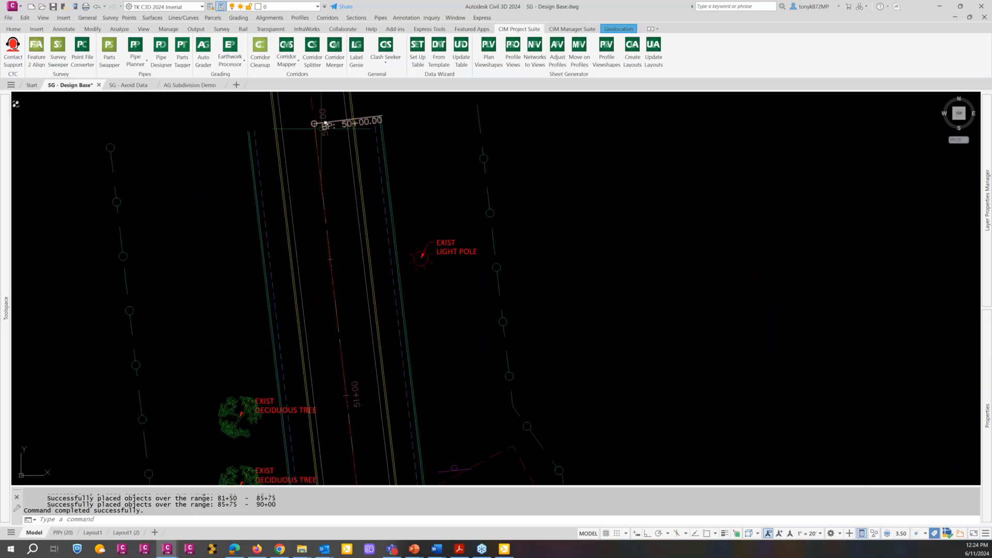
{"action": "scroll", "coordinate": [321, 138], "scroll_direction": "down", "scroll_amount": 8}
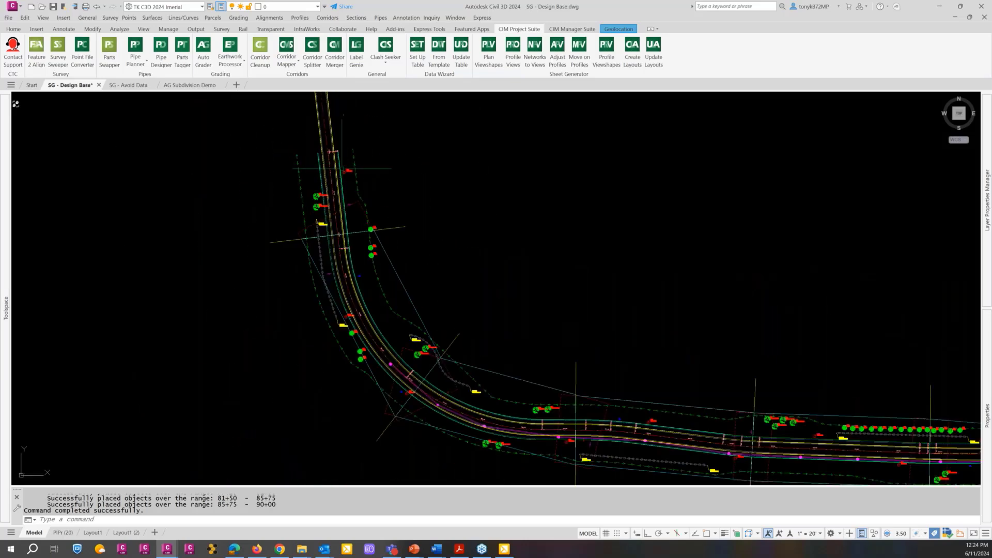
Step: Recreate the Timber Path view shapes with the start station set to 5000, keeping the remaining settings
{"action": "key", "text": "Escape"}
{"action": "scroll", "coordinate": [449, 103], "scroll_direction": "down", "scroll_amount": 4}
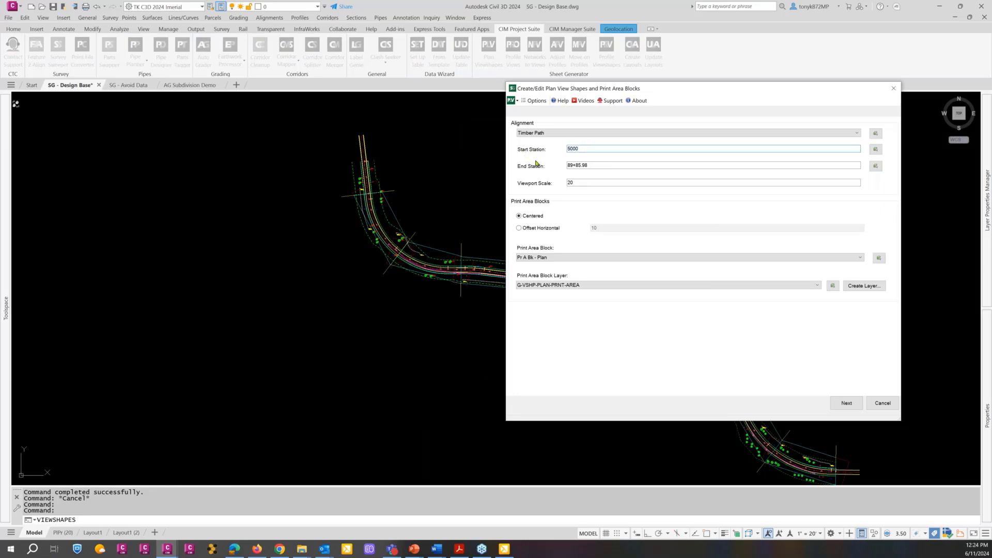
{"action": "left_click", "coordinate": [846, 404]}
{"action": "left_click", "coordinate": [845, 404]}
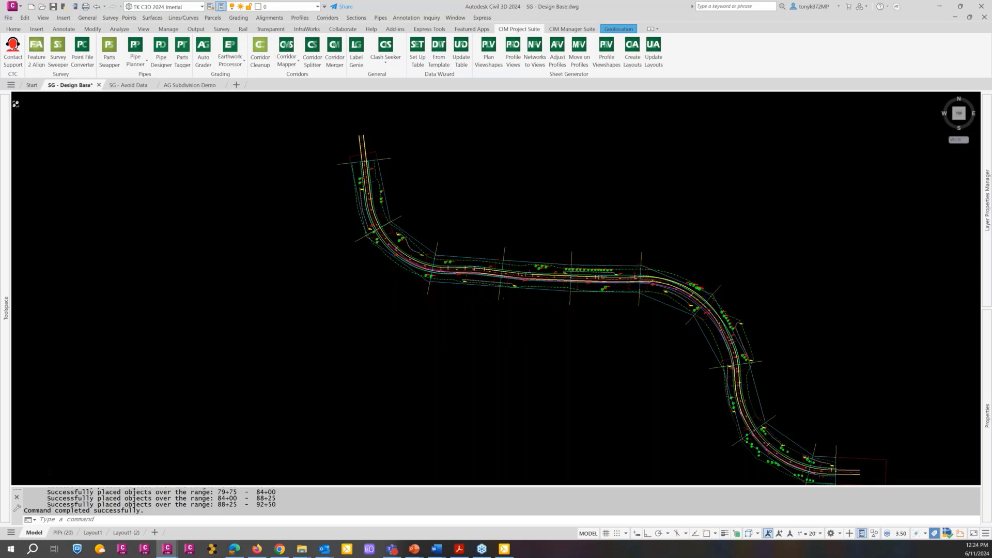
Step: Examine the match line near station 67+00 against the pipe structure there, and the match lines around the following curves
{"action": "scroll", "coordinate": [514, 297], "scroll_direction": "up", "scroll_amount": 6}
{"action": "scroll", "coordinate": [619, 313], "scroll_direction": "up", "scroll_amount": 1}
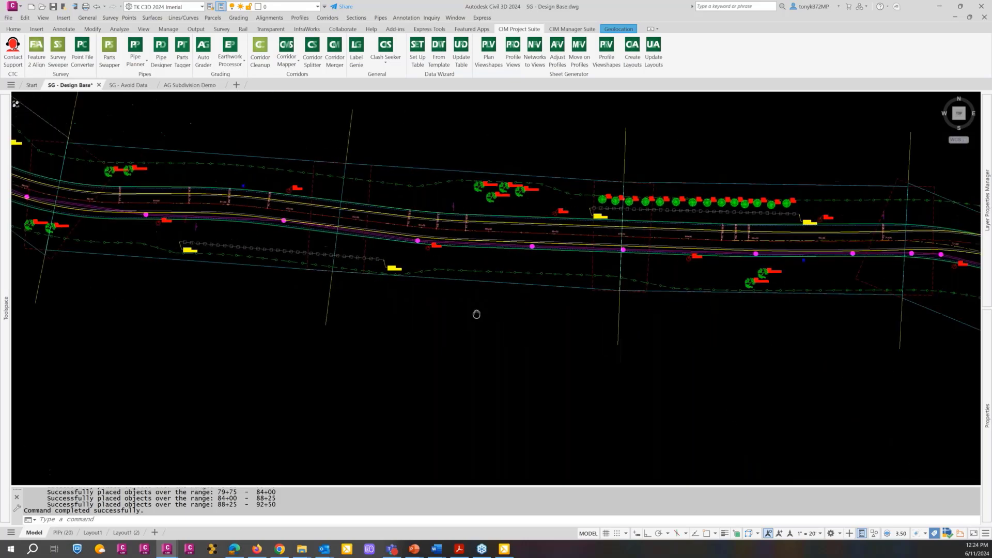
{"action": "scroll", "coordinate": [634, 231], "scroll_direction": "up", "scroll_amount": 4}
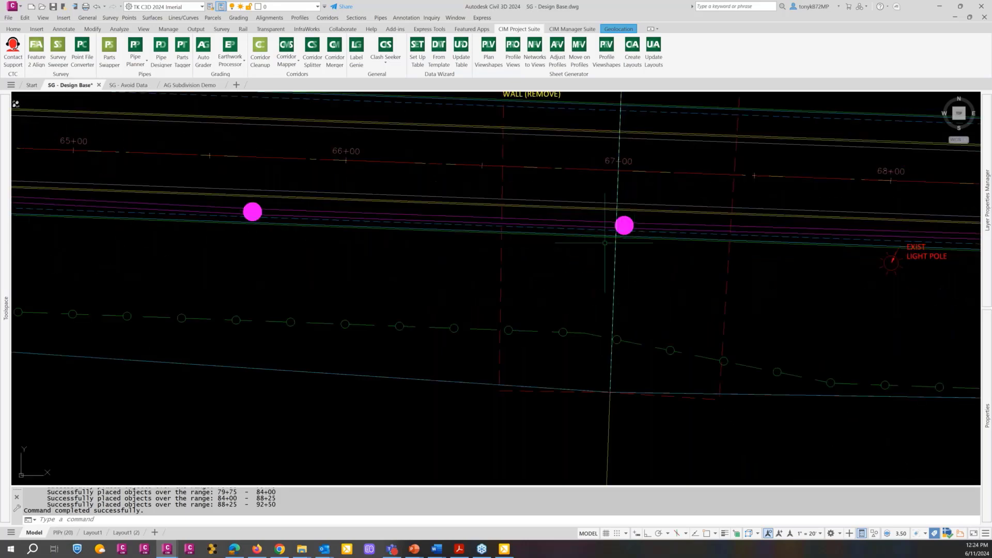
{"action": "scroll", "coordinate": [620, 235], "scroll_direction": "down", "scroll_amount": 4}
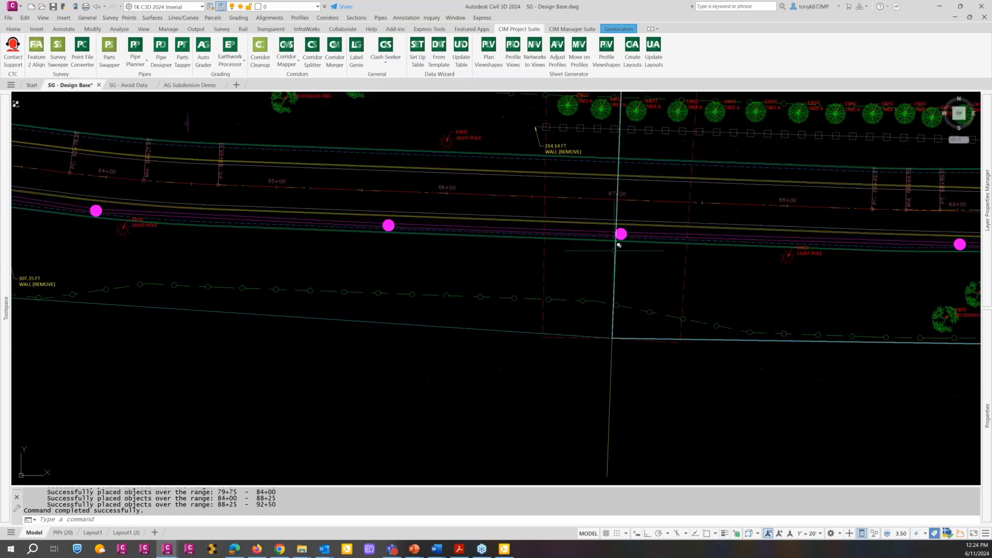
{"action": "middle_click_drag", "start_coordinate": [626, 271], "coordinate": [479, 287]}
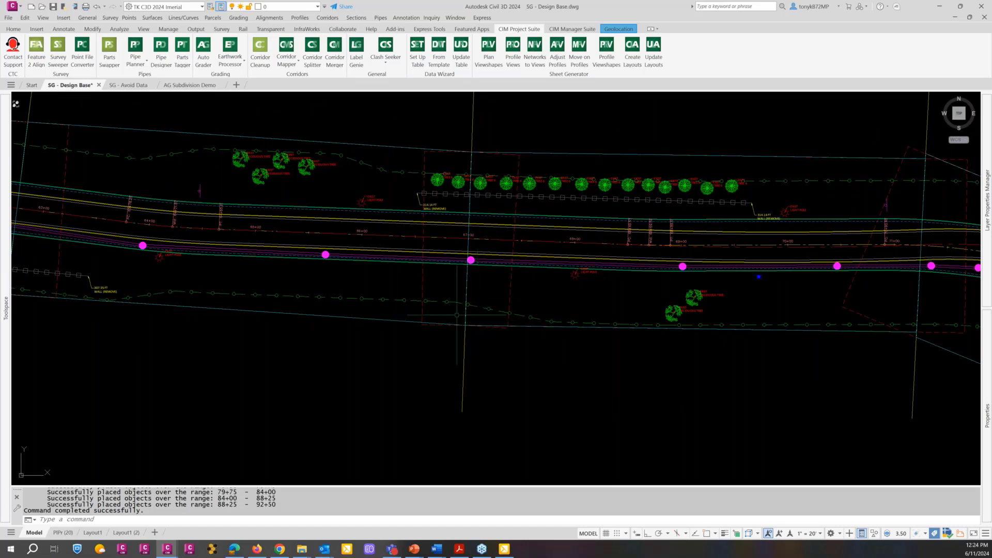
{"action": "scroll", "coordinate": [449, 312], "scroll_direction": "down", "scroll_amount": 2}
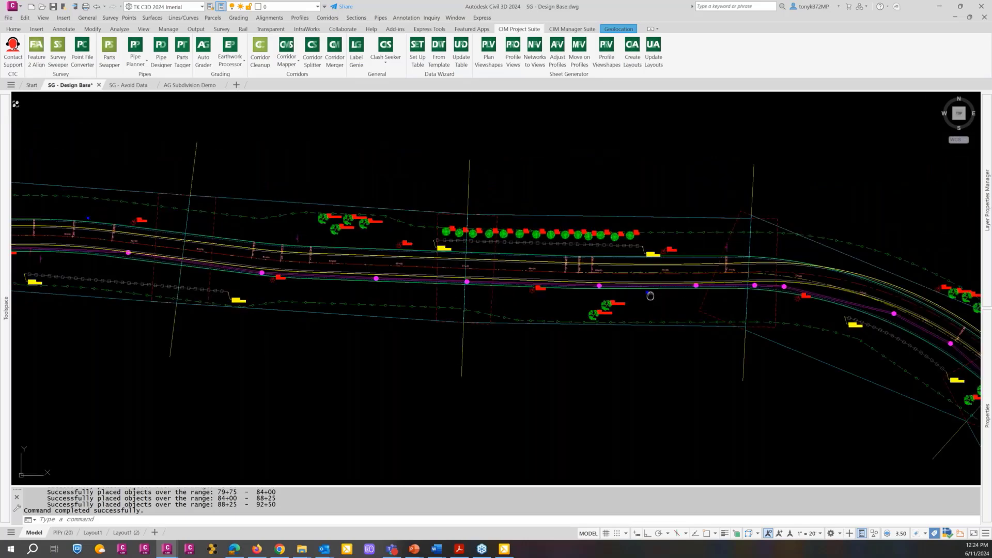
{"action": "middle_click_drag", "start_coordinate": [649, 292], "coordinate": [341, 232]}
{"action": "scroll", "coordinate": [380, 224], "scroll_direction": "up", "scroll_amount": 4}
{"action": "scroll", "coordinate": [380, 225], "scroll_direction": "down", "scroll_amount": 5}
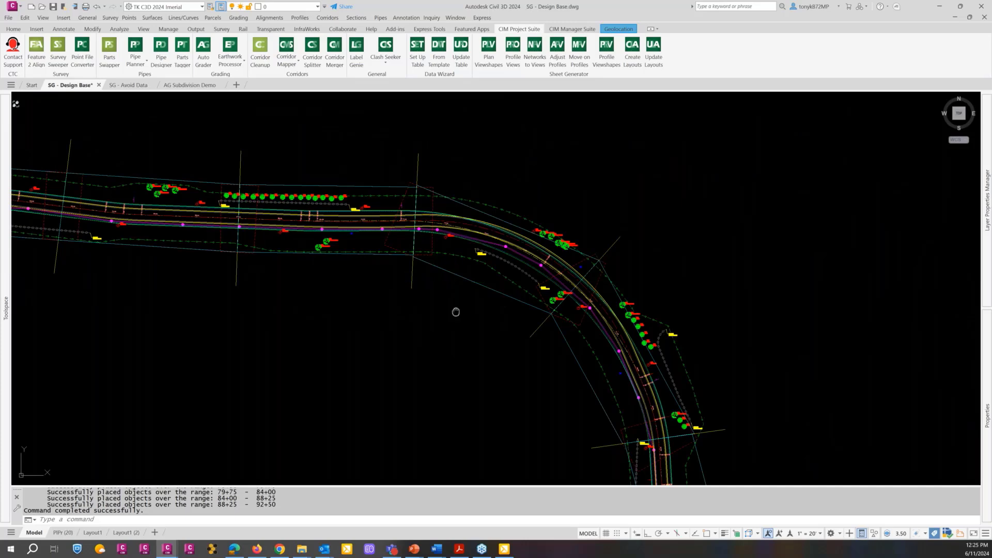
{"action": "middle_click_drag", "start_coordinate": [455, 310], "coordinate": [420, 133]}
{"action": "scroll", "coordinate": [429, 173], "scroll_direction": "down", "scroll_amount": 3}
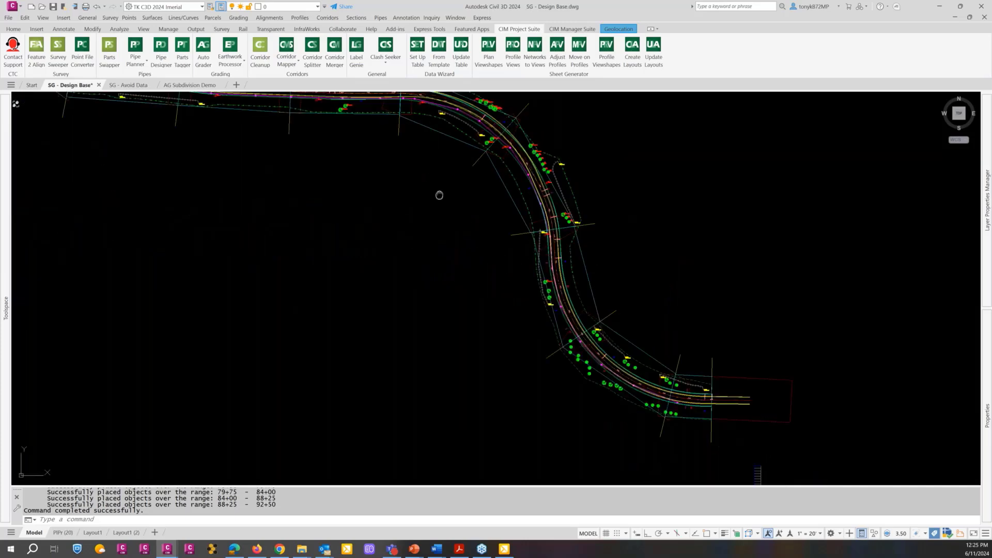
Step: Compare the pipe structure beside the match line at station 67+00 with the structures near the neighbouring match lines
{"action": "middle_click_drag", "start_coordinate": [441, 195], "coordinate": [671, 326]}
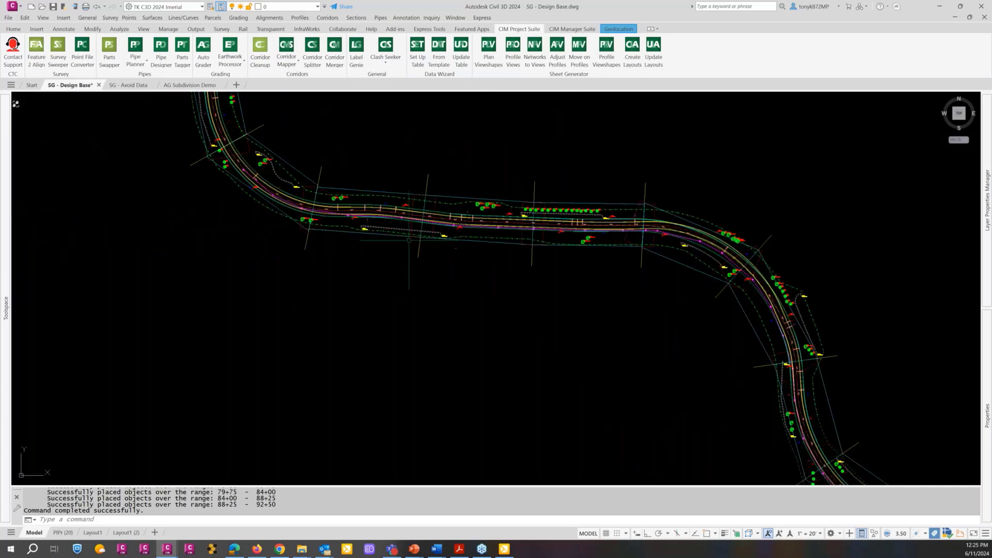
{"action": "scroll", "coordinate": [450, 232], "scroll_direction": "up", "scroll_amount": 3}
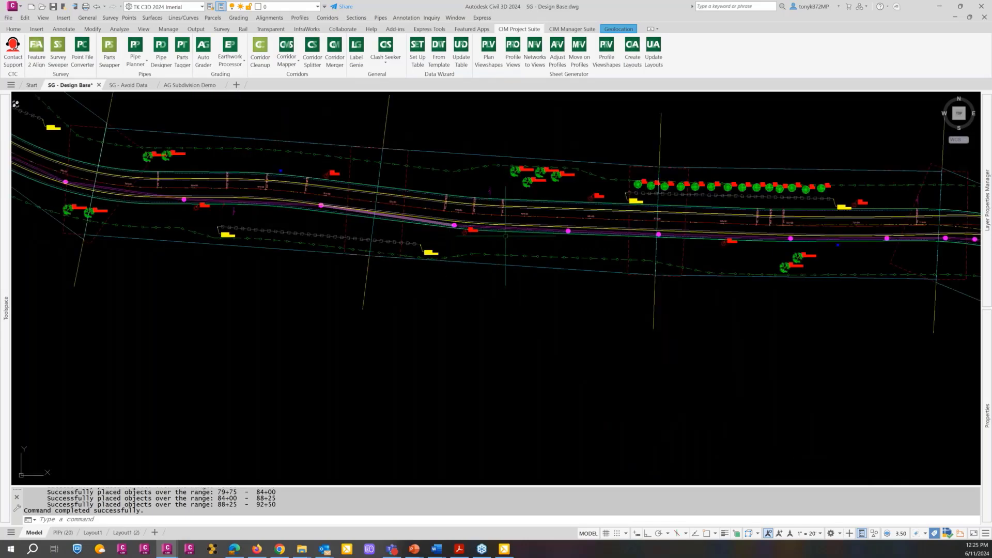
{"action": "scroll", "coordinate": [665, 235], "scroll_direction": "up", "scroll_amount": 3}
{"action": "scroll", "coordinate": [663, 231], "scroll_direction": "up", "scroll_amount": 2}
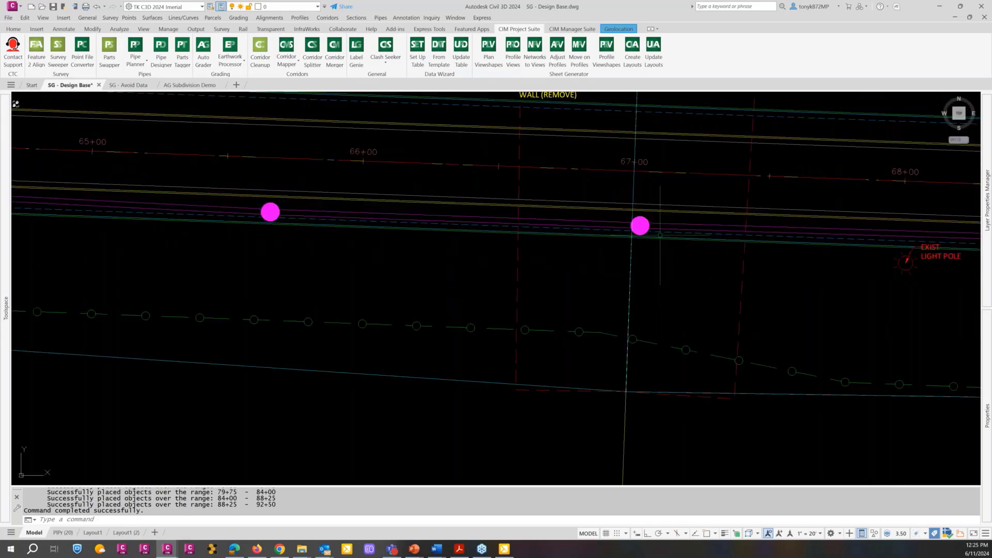
{"action": "scroll", "coordinate": [663, 231], "scroll_direction": "down", "scroll_amount": 4}
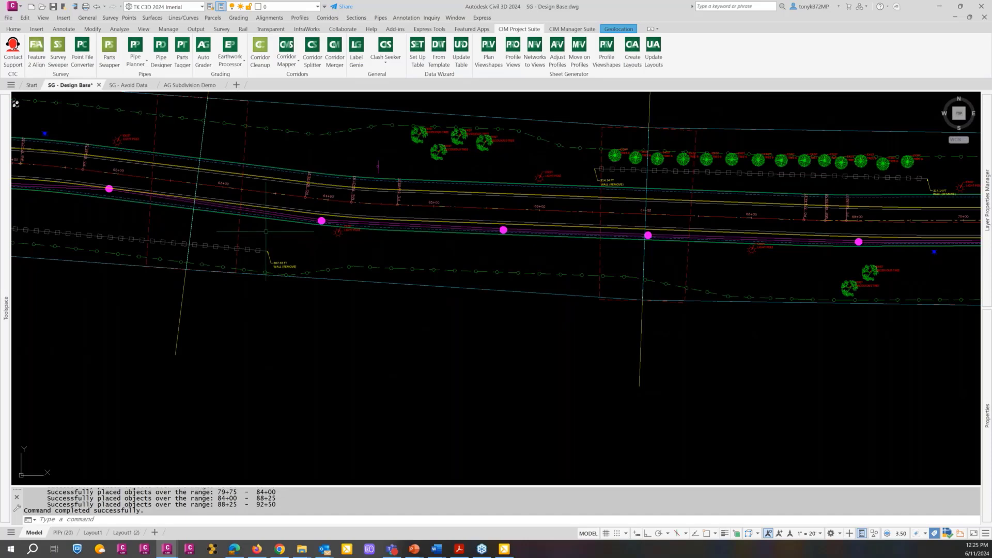
{"action": "scroll", "coordinate": [268, 235], "scroll_direction": "down", "scroll_amount": 5}
{"action": "scroll", "coordinate": [385, 237], "scroll_direction": "up", "scroll_amount": 4}
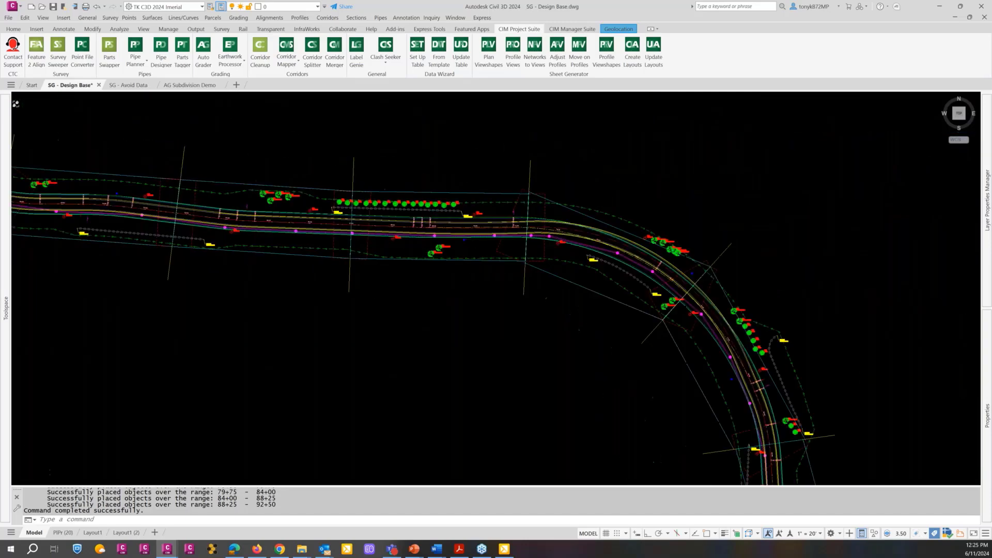
{"action": "scroll", "coordinate": [321, 230], "scroll_direction": "down", "scroll_amount": 4}
Step: Restart the view shape setup, enable avoidance of Pipe Network Structures, and open its object selection
{"action": "key", "text": "Escape"}
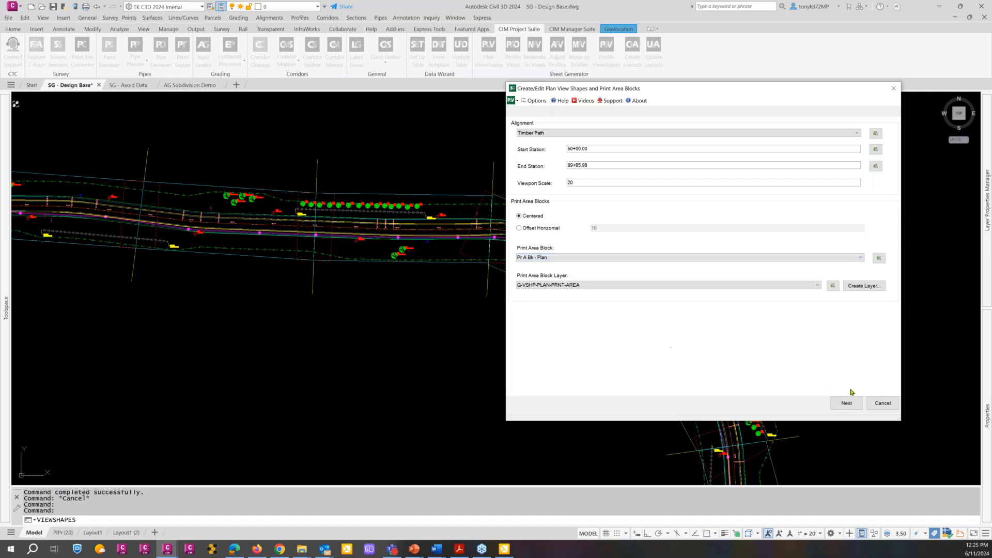
{"action": "left_click", "coordinate": [846, 404]}
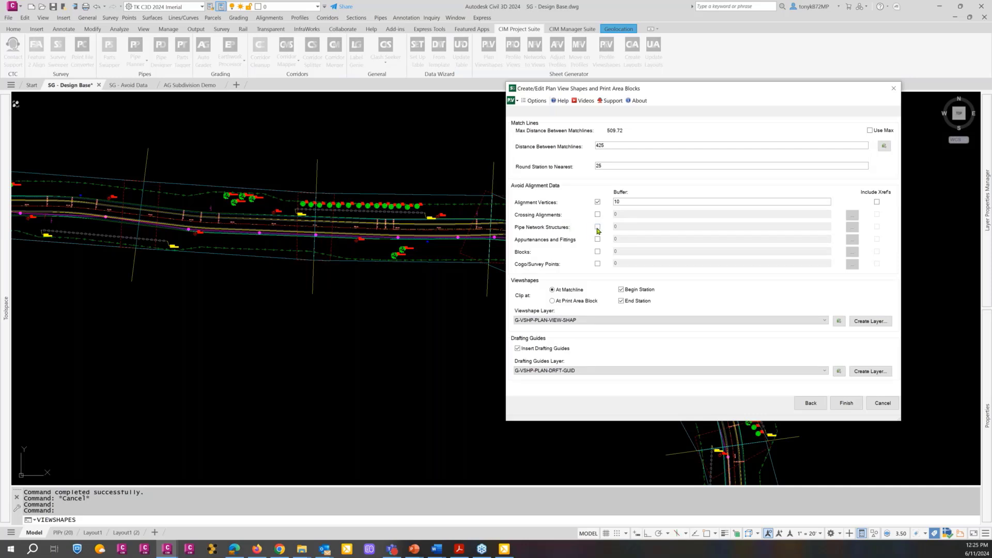
{"action": "left_click", "coordinate": [598, 228]}
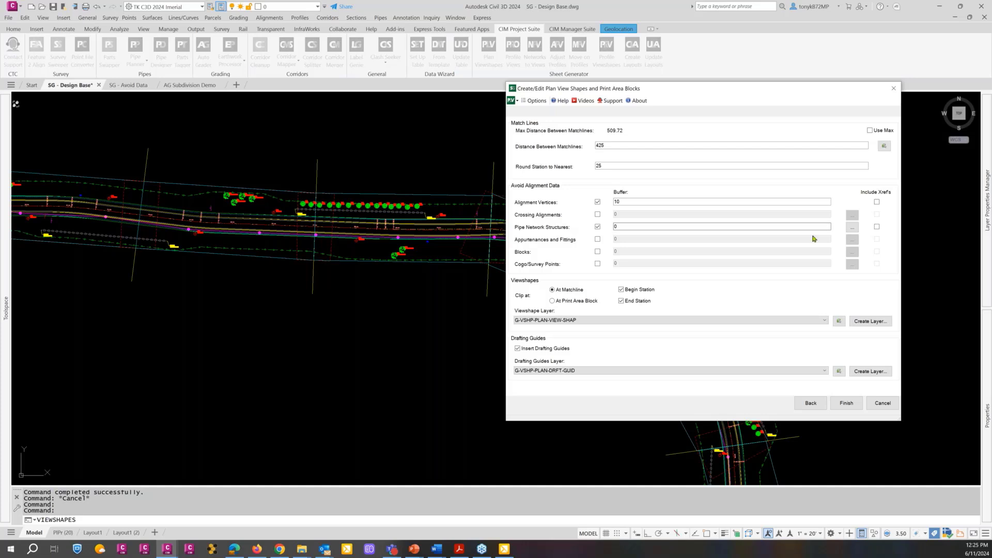
{"action": "left_click", "coordinate": [852, 228]}
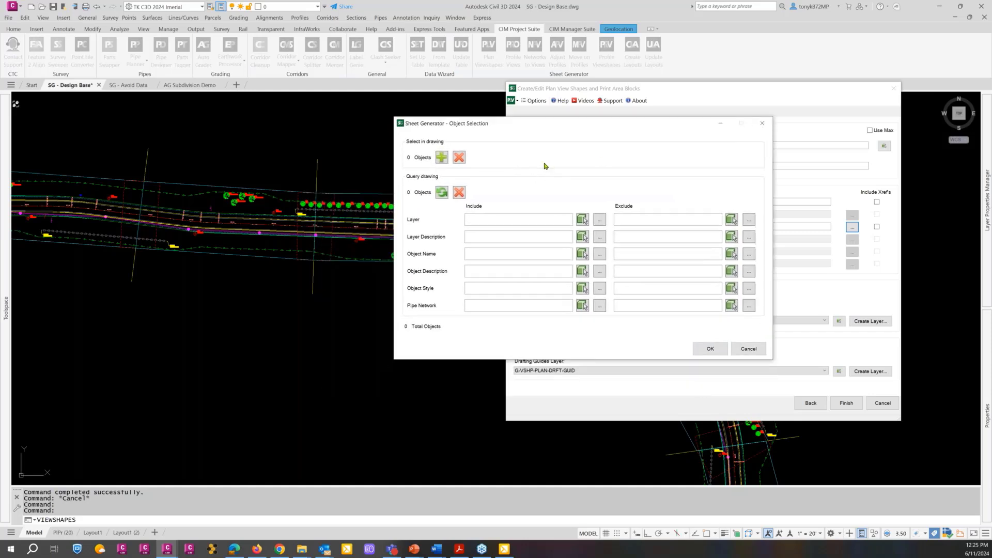
Step: Try including the structures of the C-MUNI-STRM pipe network by picking one in the drawing, and clear the query
{"action": "left_click", "coordinate": [583, 305]}
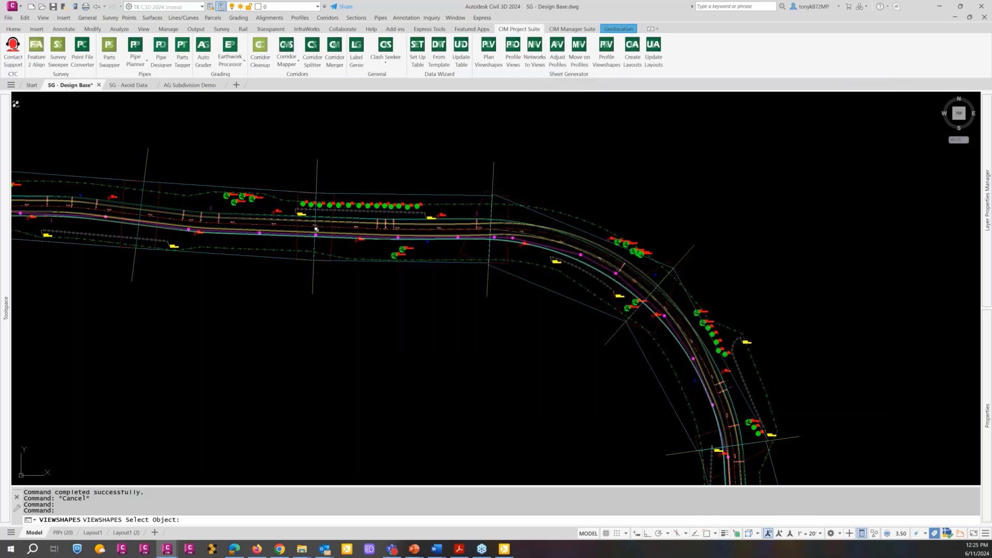
{"action": "scroll", "coordinate": [316, 222], "scroll_direction": "up", "scroll_amount": 5}
{"action": "scroll", "coordinate": [344, 266], "scroll_direction": "up", "scroll_amount": 3}
{"action": "left_click", "coordinate": [328, 261]}
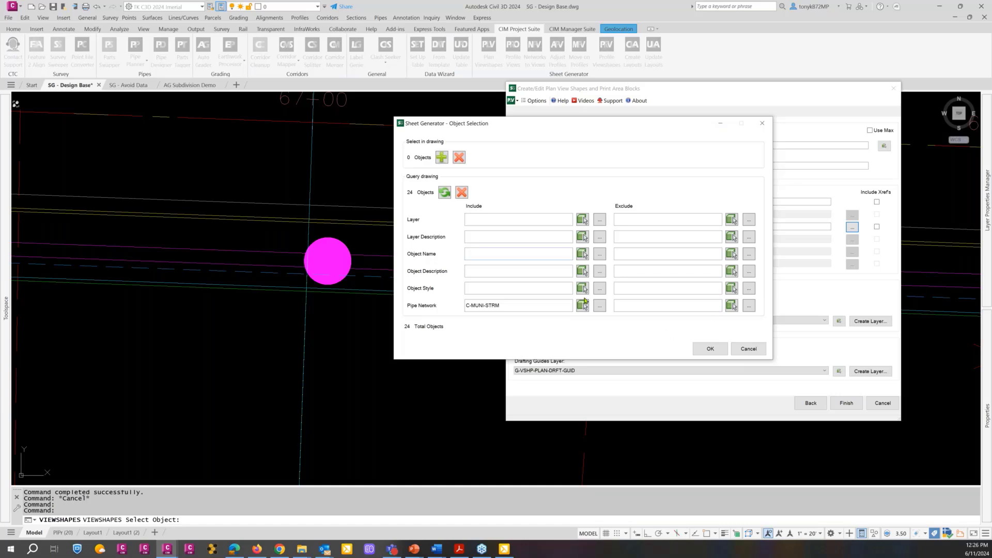
{"action": "left_click", "coordinate": [460, 193]}
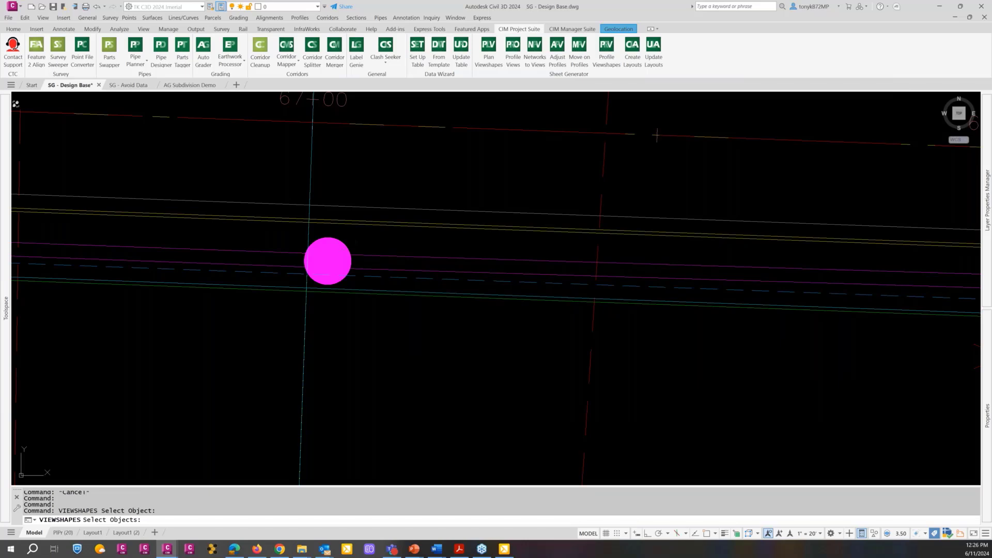
Step: Select only the pipe structure beside the match line at station 67+00 as the structure to avoid, and accept the selection
{"action": "left_click", "coordinate": [328, 261]}
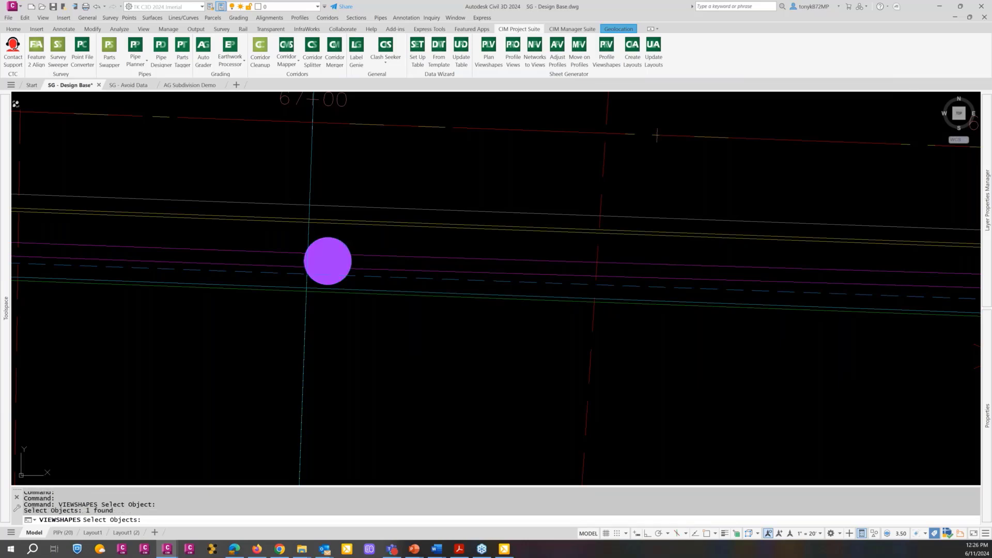
{"action": "key", "text": "Return"}
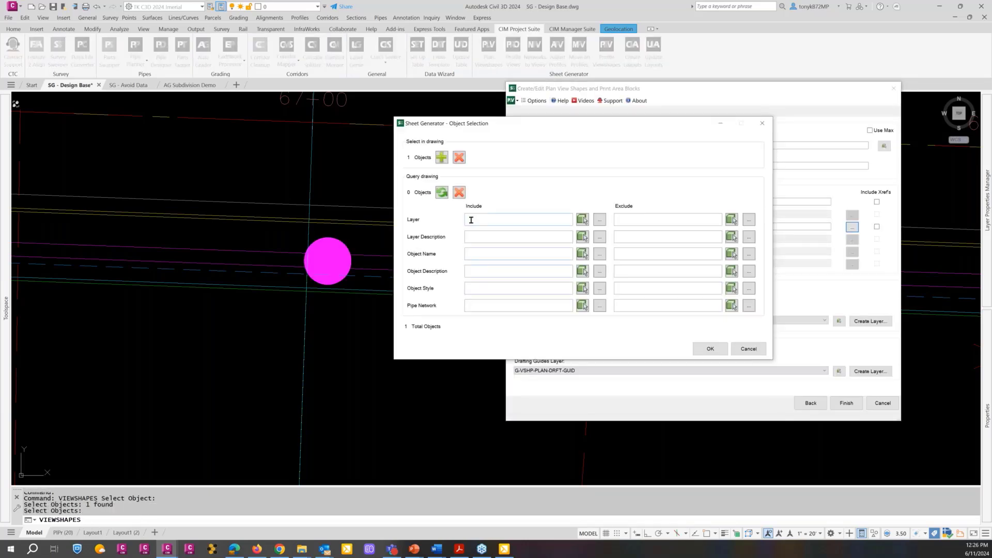
{"action": "left_click", "coordinate": [711, 349]}
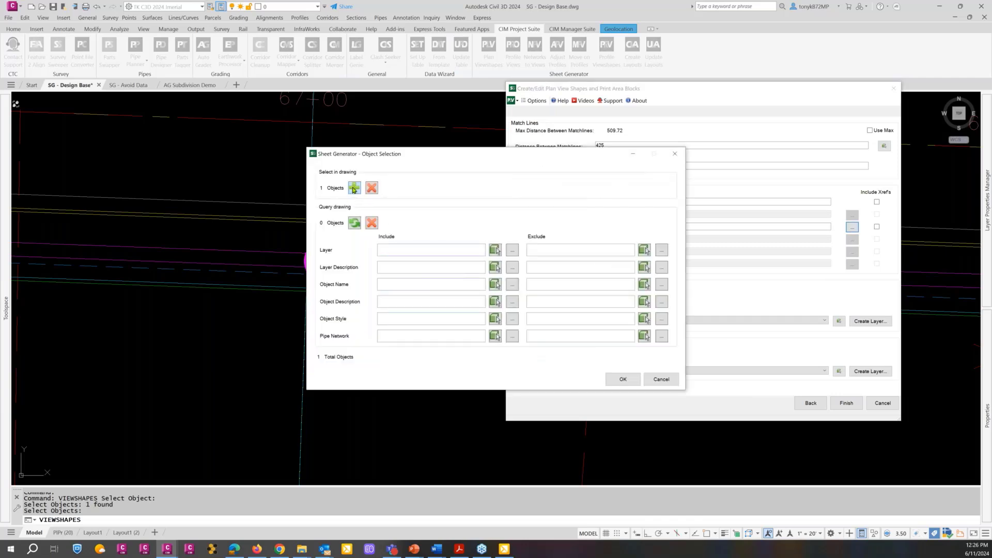
Step: Reopen the drawing selection for the avoided structures and check which structure is included along the alignment
{"action": "left_click", "coordinate": [354, 187]}
{"action": "scroll", "coordinate": [390, 324], "scroll_direction": "down", "scroll_amount": 5}
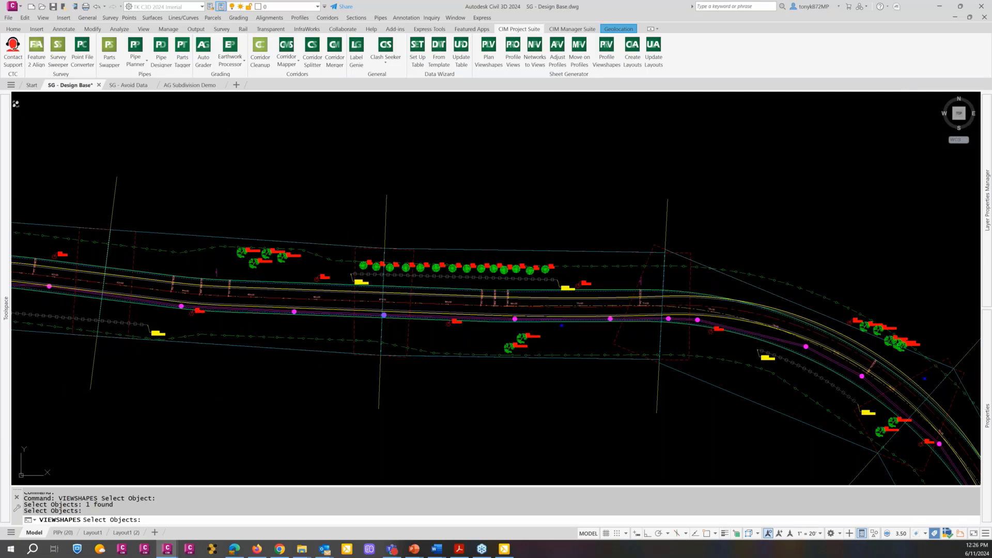
{"action": "key", "text": "Return"}
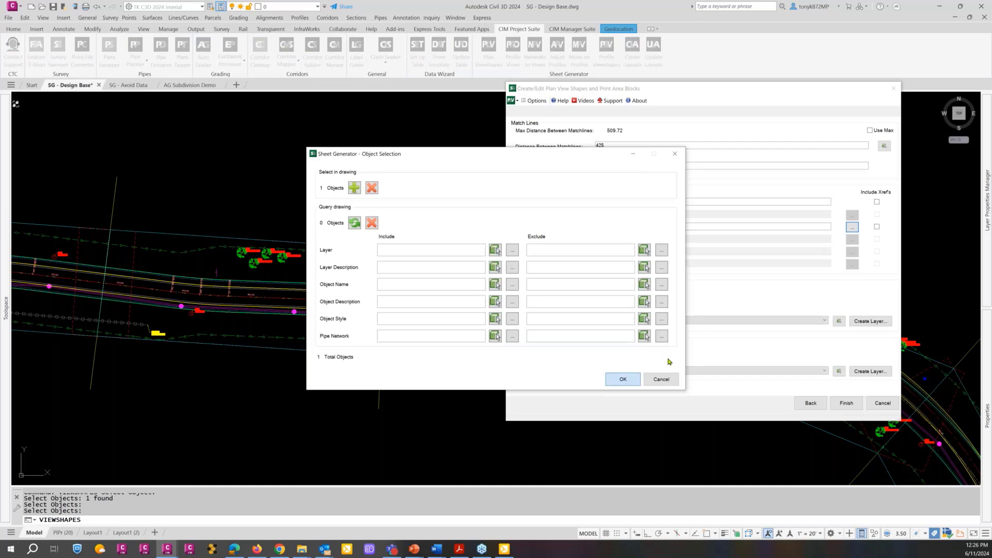
Step: Accept the single-structure selection, set the Alignment Vertices buffer to 15, and regenerate the plan view shapes
{"action": "key", "text": "Return"}
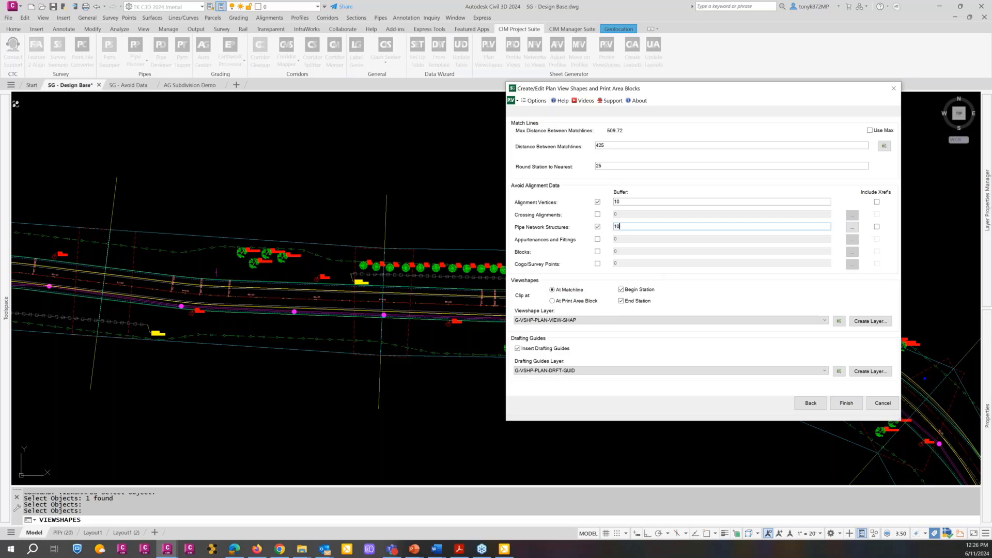
{"action": "double_click", "coordinate": [617, 202]}
{"action": "left_click", "coordinate": [846, 403]}
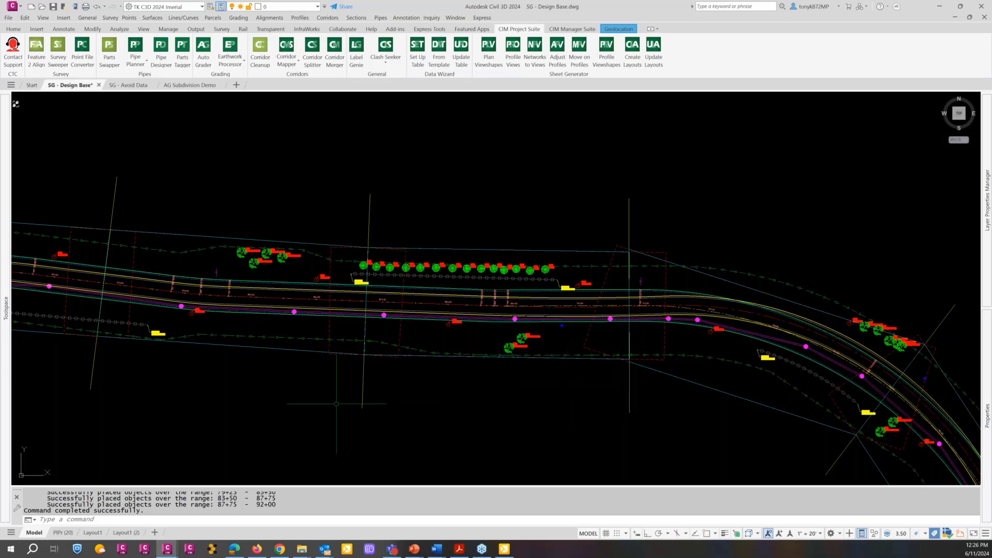
Step: Examine the regenerated match lines and view shapes along Timber Path for clearance from pipe structures, through to the alignment's end
{"action": "scroll", "coordinate": [337, 403], "scroll_direction": "down", "scroll_amount": 2}
{"action": "middle_click_drag", "start_coordinate": [233, 381], "coordinate": [597, 335]}
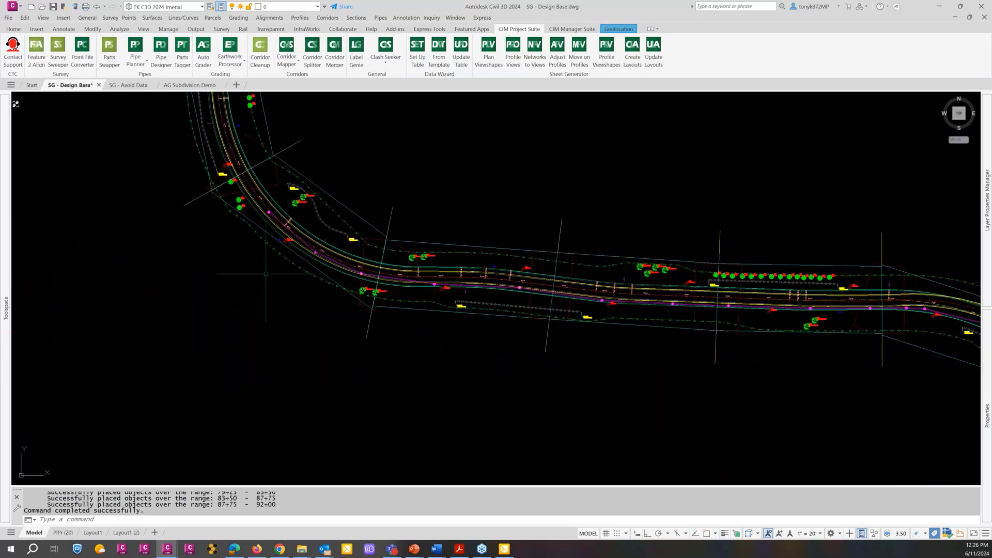
{"action": "mouse_move", "coordinate": [266, 274]}
{"action": "middle_mouse_down"}
{"action": "mouse_move", "coordinate": [373, 437]}
{"action": "mouse_move", "coordinate": [325, 361]}
{"action": "middle_mouse_up"}
{"action": "middle_click_drag", "start_coordinate": [405, 414], "coordinate": [281, 335]}
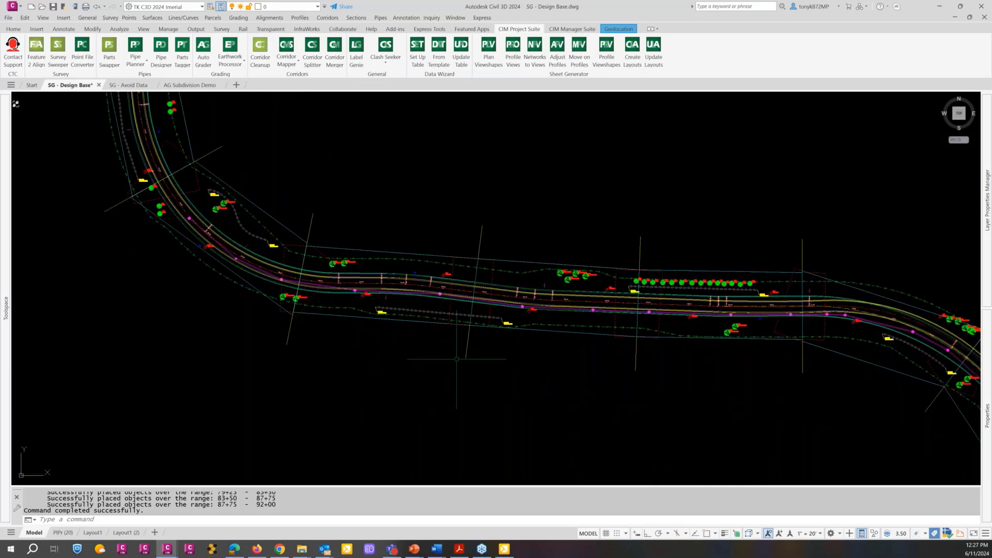
{"action": "middle_click_drag", "start_coordinate": [457, 359], "coordinate": [327, 350]}
{"action": "middle_click_drag", "start_coordinate": [514, 364], "coordinate": [318, 339]}
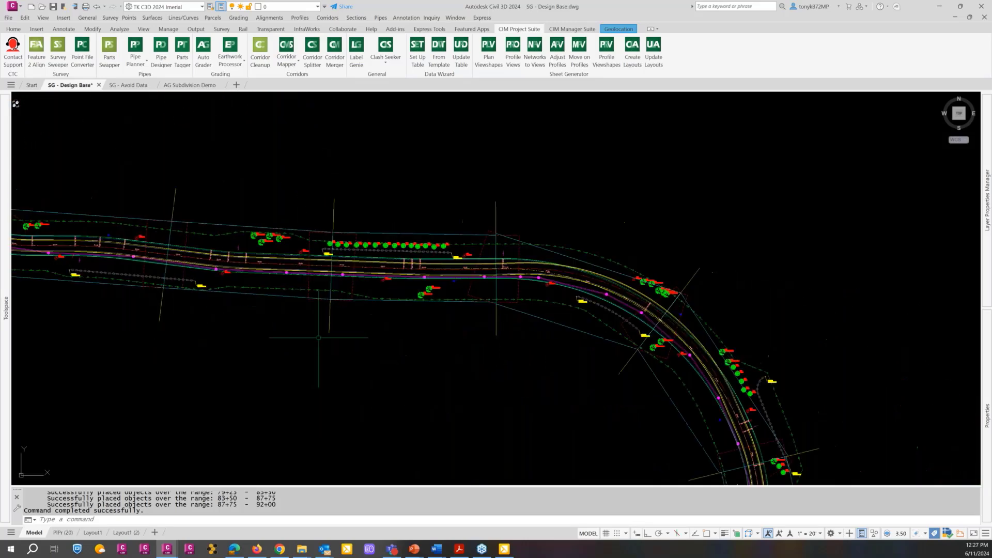
{"action": "middle_click_drag", "start_coordinate": [534, 347], "coordinate": [388, 255]}
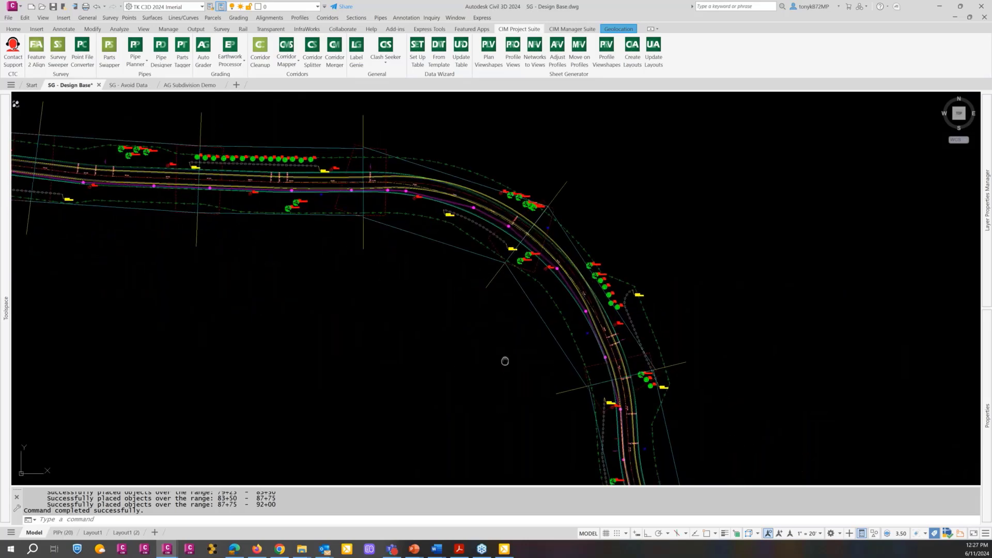
{"action": "middle_click_drag", "start_coordinate": [546, 422], "coordinate": [449, 289]}
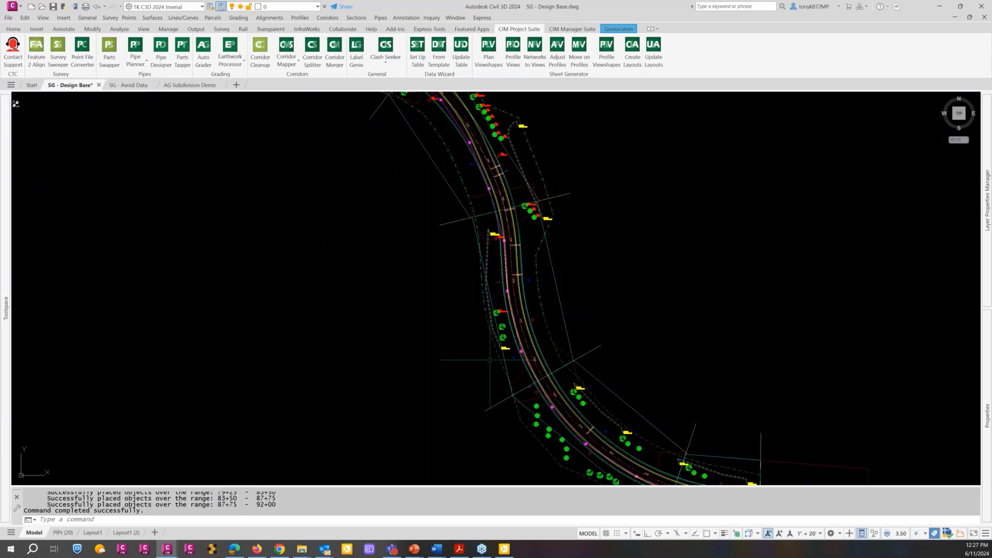
{"action": "middle_click_drag", "start_coordinate": [481, 439], "coordinate": [458, 361]}
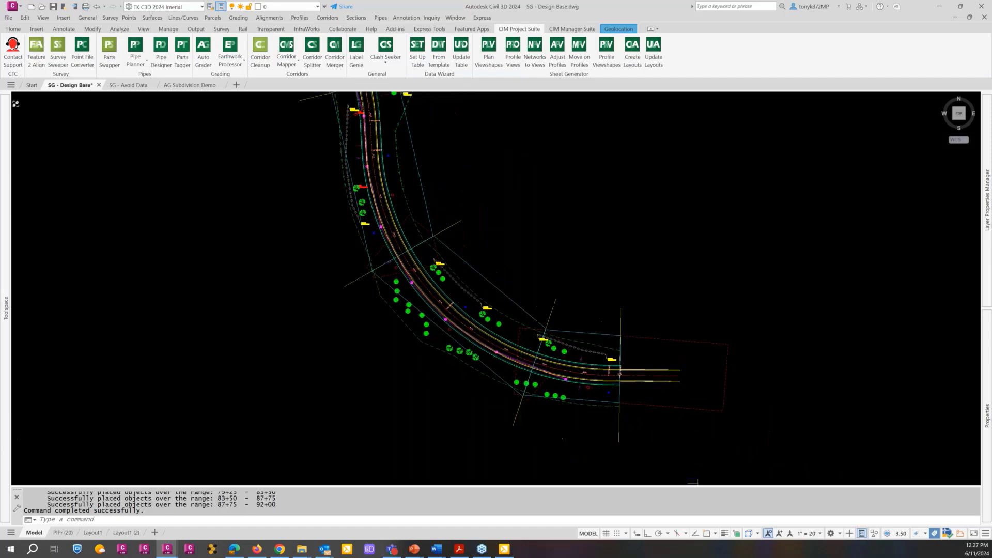
{"action": "scroll", "coordinate": [548, 369], "scroll_direction": "up", "scroll_amount": 4}
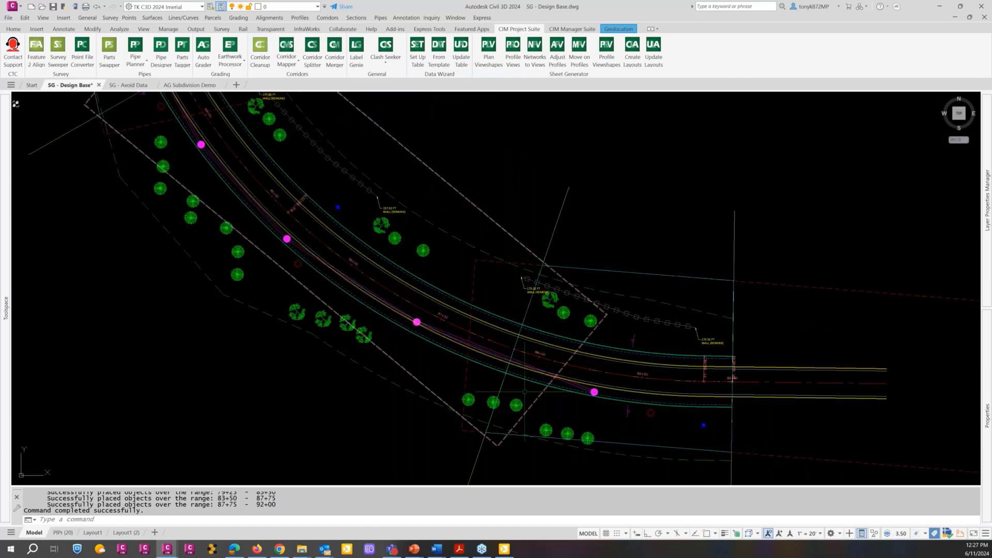
{"action": "scroll", "coordinate": [548, 368], "scroll_direction": "down", "scroll_amount": 4}
{"action": "scroll", "coordinate": [521, 396], "scroll_direction": "down", "scroll_amount": 4}
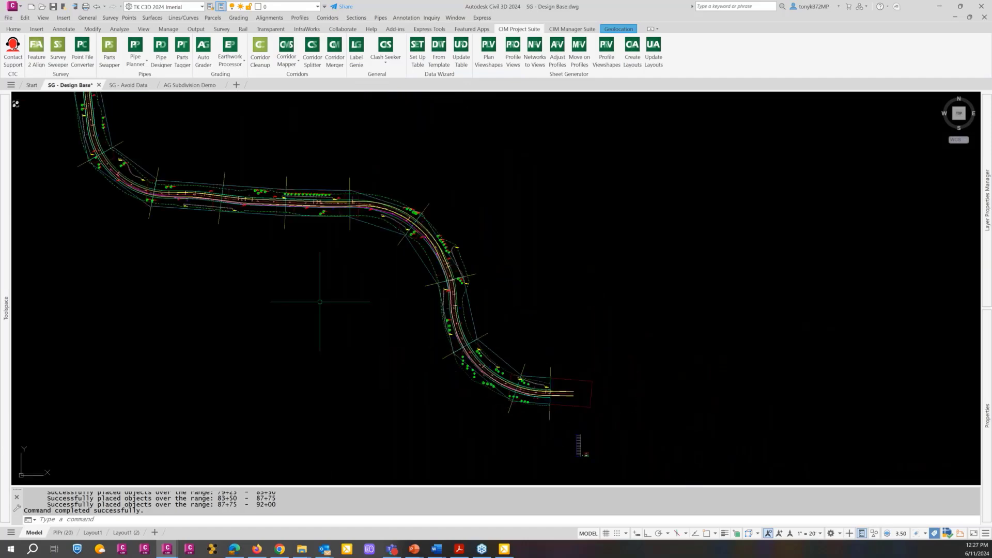
{"action": "mouse_move", "coordinate": [321, 303]}
{"action": "middle_mouse_down"}
{"action": "mouse_move", "coordinate": [395, 334]}
{"action": "mouse_move", "coordinate": [470, 401]}
{"action": "middle_mouse_up"}
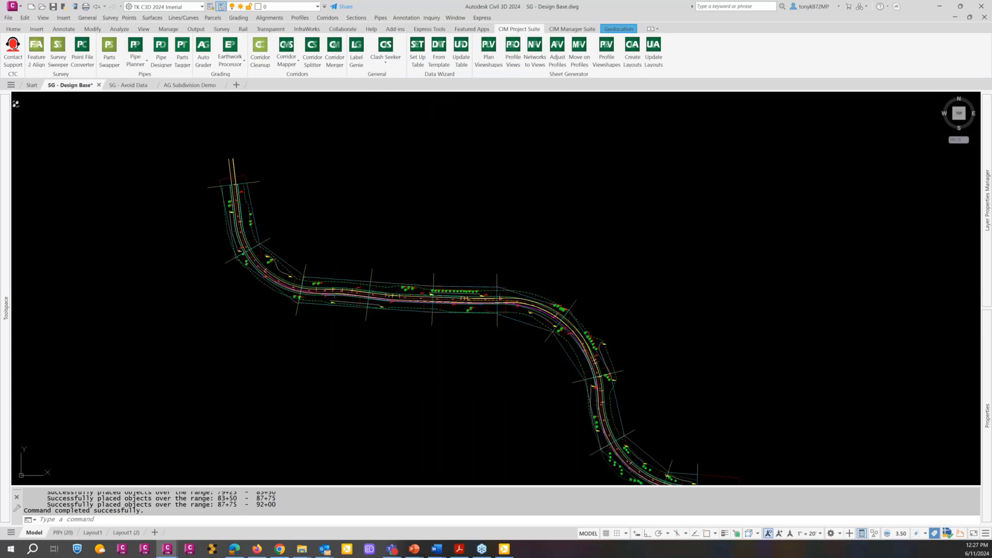
Step: Regenerate the plan view shapes, avoiding all structures of the C-MUNI-STRM pipe network picked in the drawing
{"action": "left_click", "coordinate": [489, 51]}
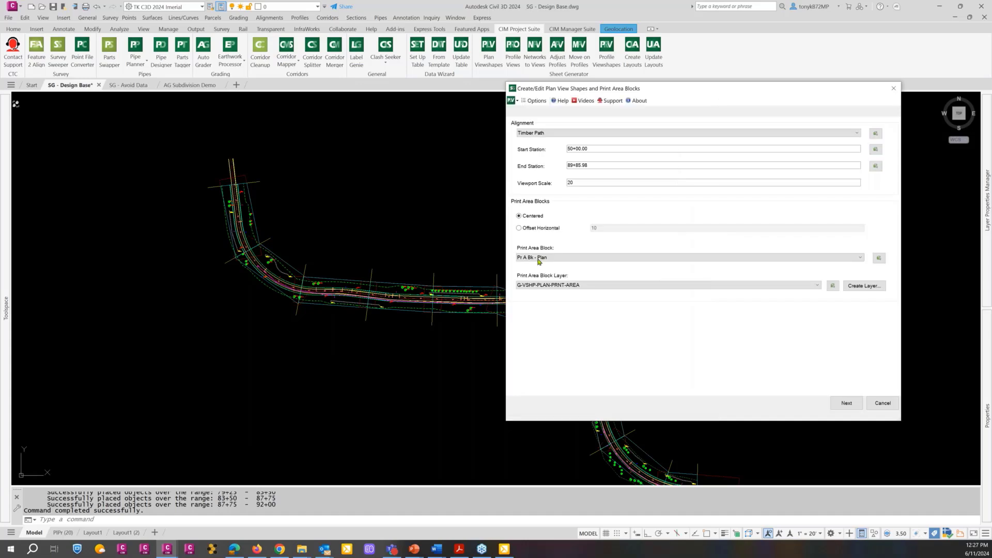
{"action": "left_click", "coordinate": [847, 403]}
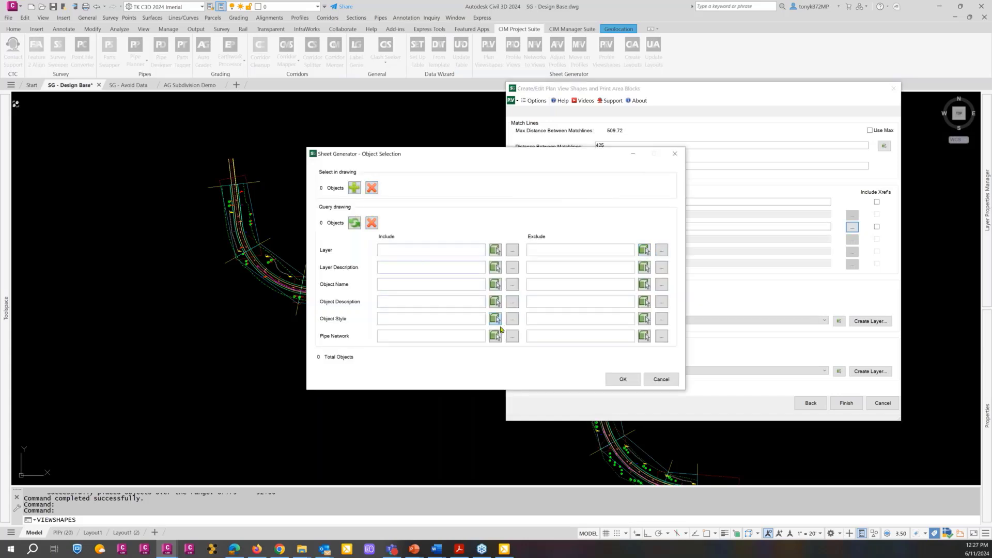
{"action": "left_click", "coordinate": [494, 336]}
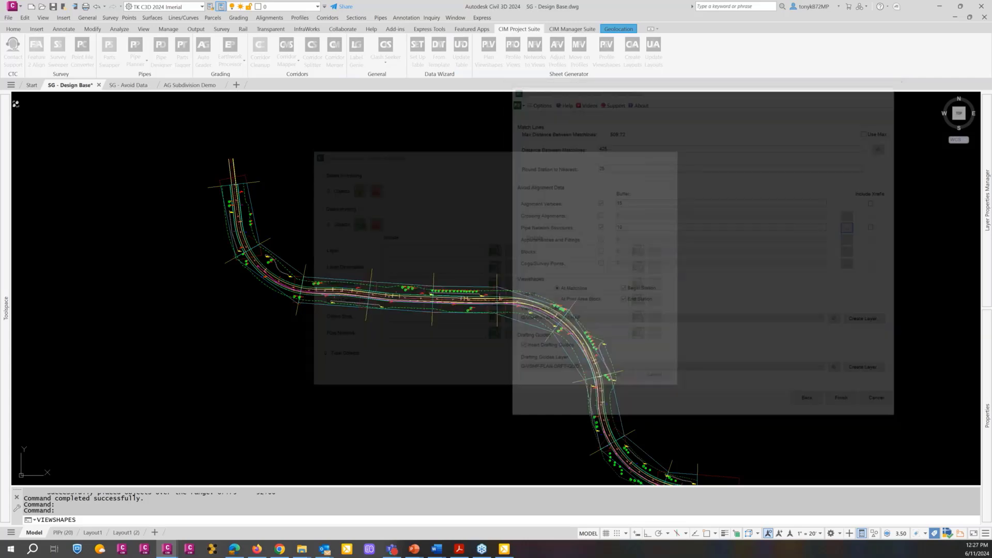
{"action": "scroll", "coordinate": [419, 300], "scroll_direction": "up", "scroll_amount": 8}
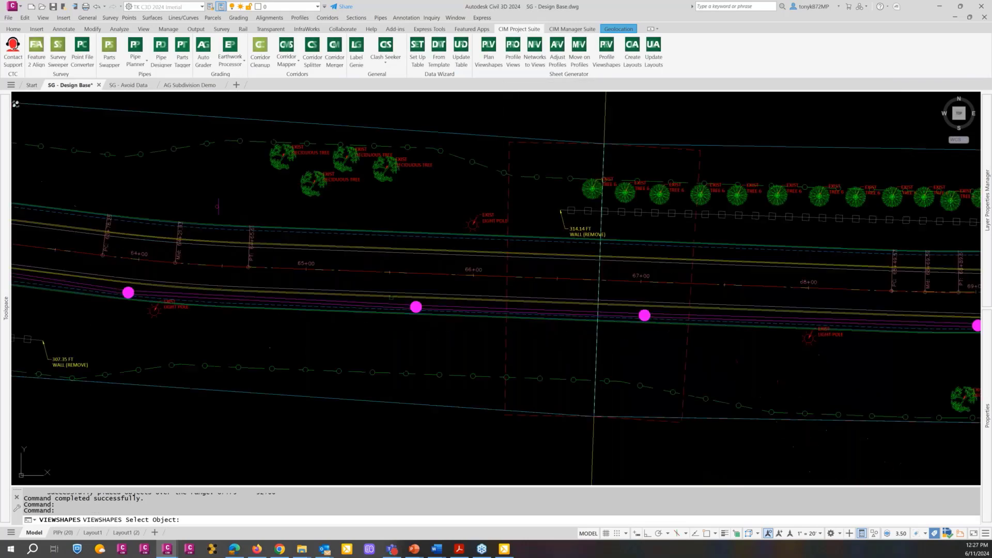
{"action": "left_click", "coordinate": [491, 310]}
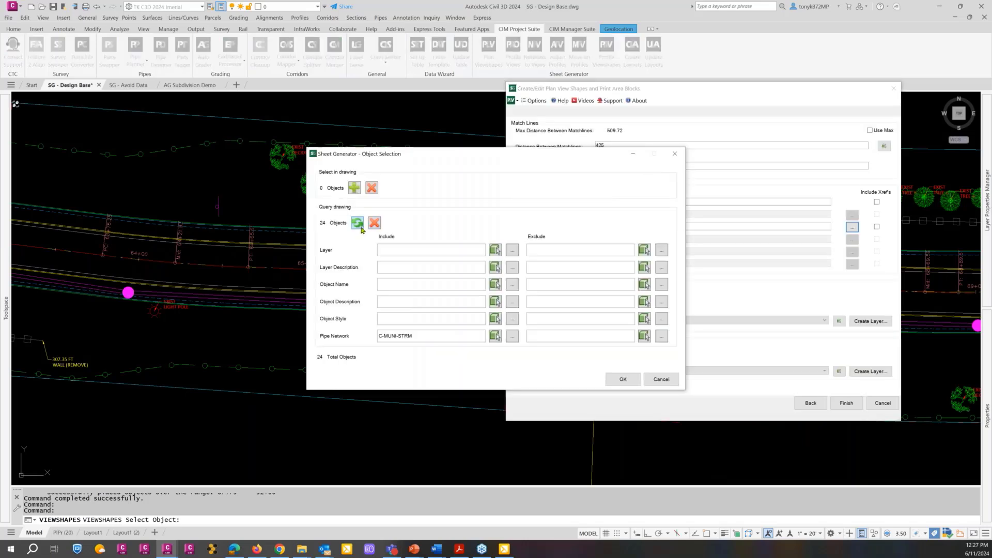
{"action": "left_click", "coordinate": [622, 380]}
{"action": "left_click", "coordinate": [846, 403]}
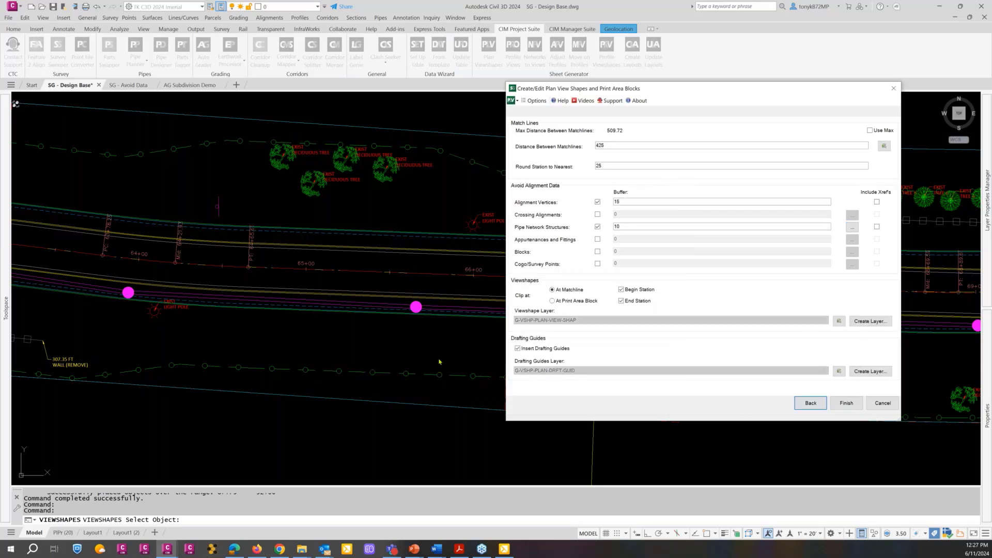
Step: Check each match line along the whole alignment against the storm network structures and alignment vertices
{"action": "scroll", "coordinate": [439, 362], "scroll_direction": "down", "scroll_amount": 3}
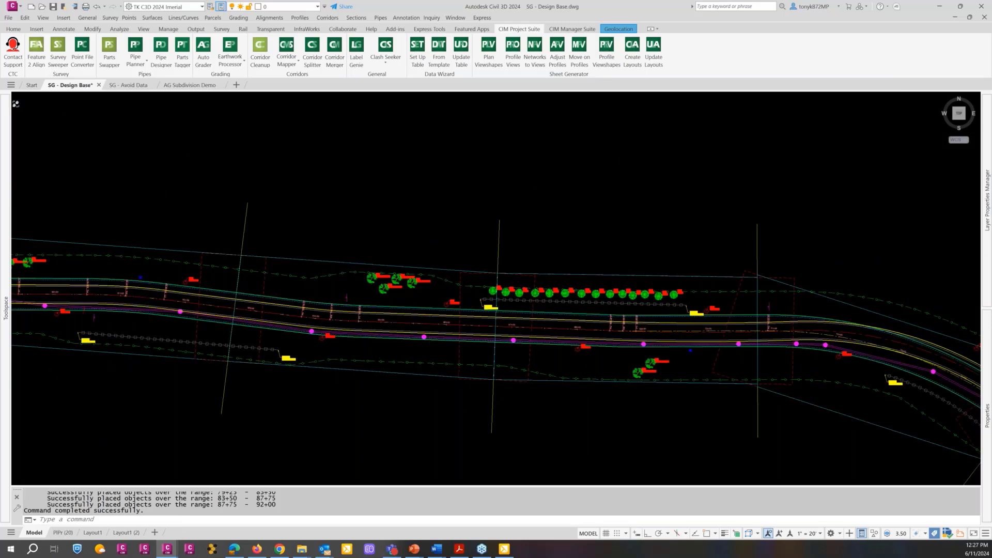
{"action": "scroll", "coordinate": [425, 359], "scroll_direction": "down", "scroll_amount": 4}
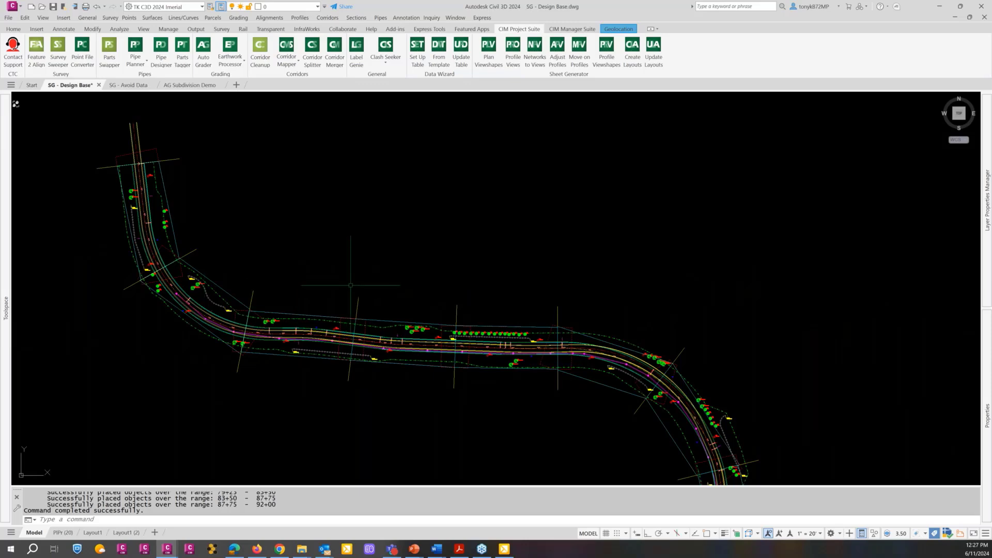
{"action": "middle_click_drag", "start_coordinate": [343, 290], "coordinate": [293, 232]}
{"action": "scroll", "coordinate": [551, 307], "scroll_direction": "up", "scroll_amount": 4}
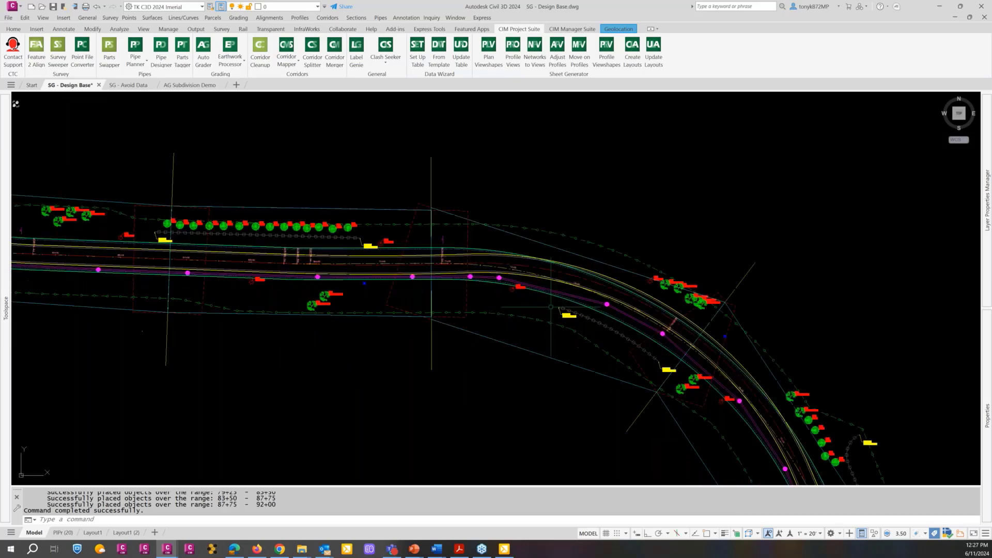
{"action": "middle_click_drag", "start_coordinate": [594, 387], "coordinate": [424, 231]}
{"action": "scroll", "coordinate": [427, 232], "scroll_direction": "down", "scroll_amount": 2}
{"action": "middle_click_drag", "start_coordinate": [486, 385], "coordinate": [377, 222]}
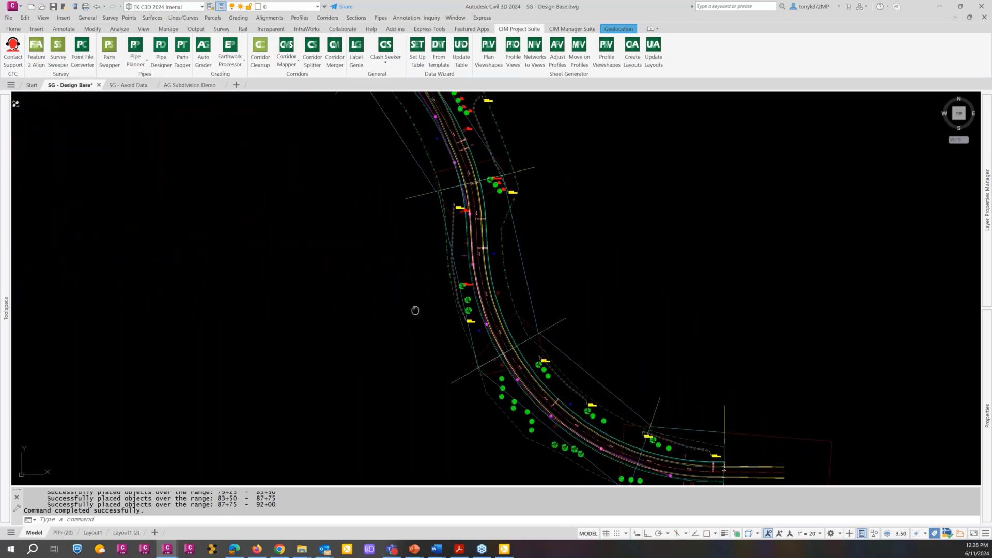
{"action": "middle_click_drag", "start_coordinate": [414, 311], "coordinate": [334, 197]}
{"action": "scroll", "coordinate": [590, 336], "scroll_direction": "up", "scroll_amount": 4}
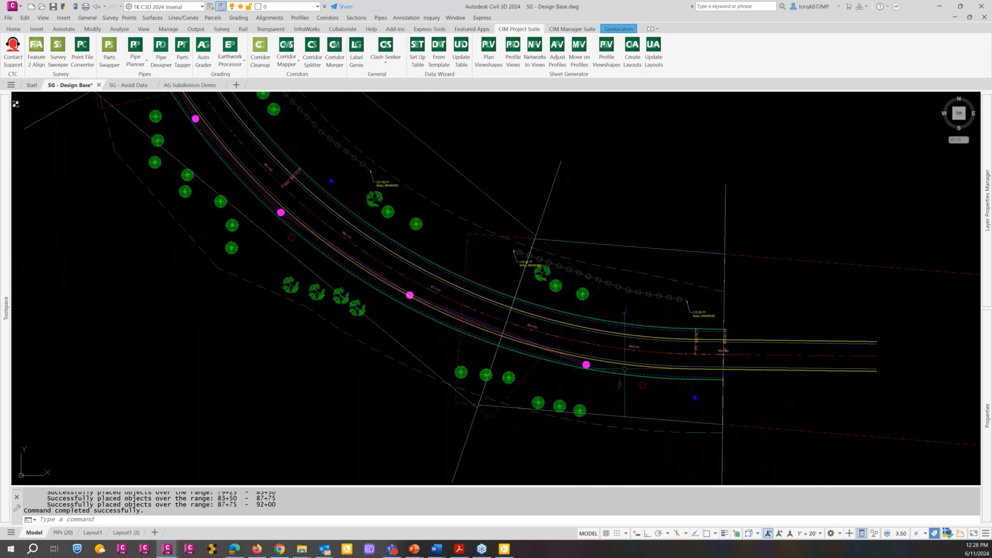
{"action": "scroll", "coordinate": [625, 368], "scroll_direction": "down", "scroll_amount": 2}
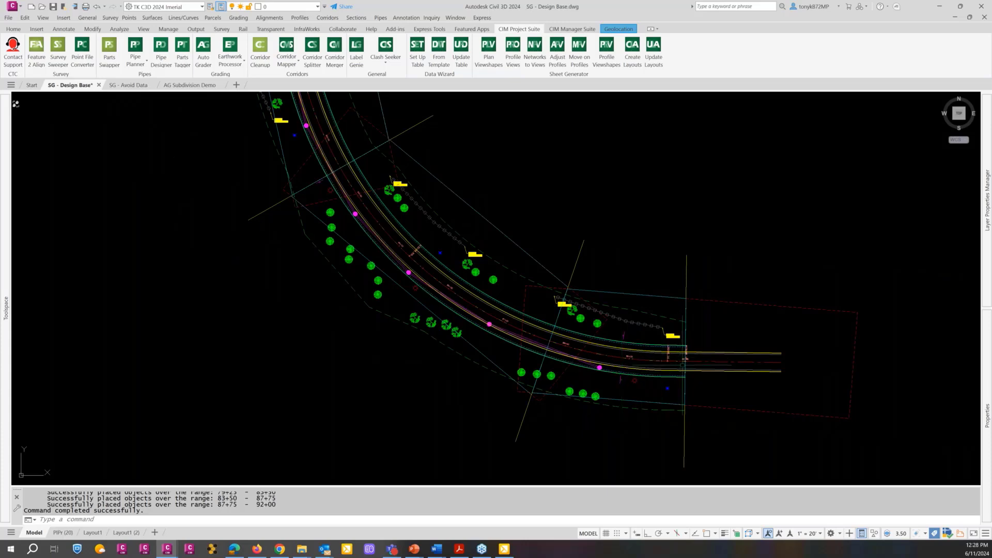
{"action": "scroll", "coordinate": [676, 364], "scroll_direction": "down", "scroll_amount": 3}
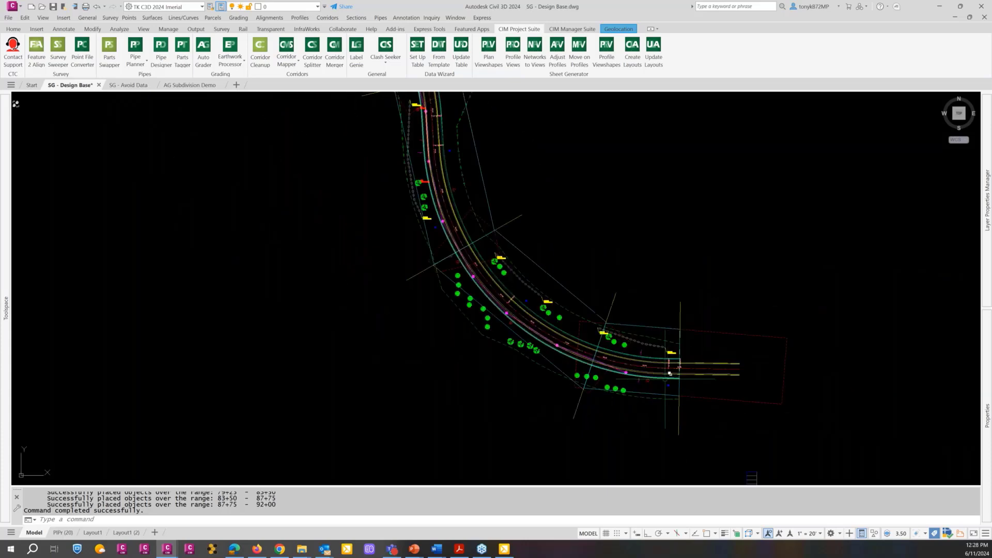
{"action": "scroll", "coordinate": [620, 341], "scroll_direction": "down", "scroll_amount": 1}
{"action": "scroll", "coordinate": [548, 298], "scroll_direction": "up", "scroll_amount": 5}
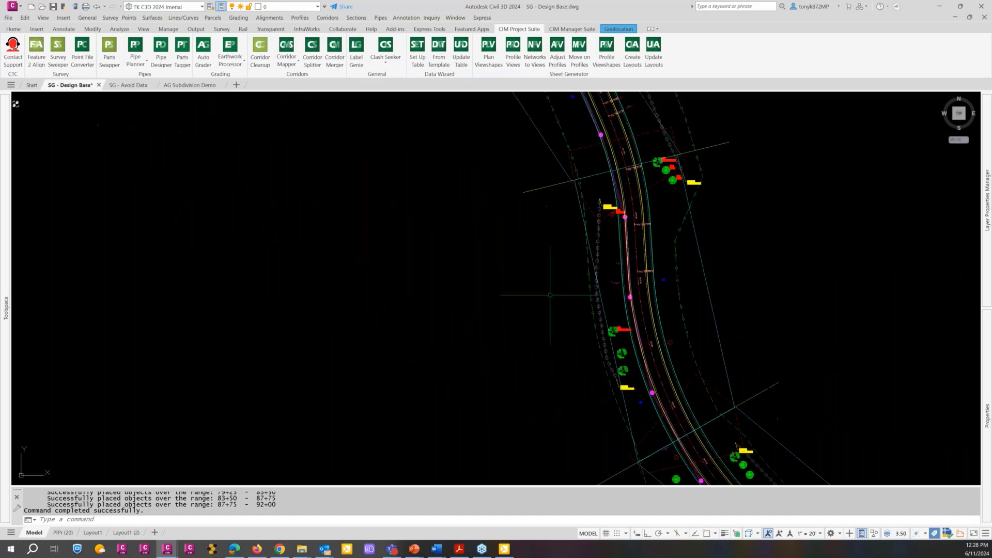
{"action": "scroll", "coordinate": [548, 298], "scroll_direction": "down", "scroll_amount": 3}
{"action": "mouse_move", "coordinate": [427, 261]}
{"action": "middle_mouse_down"}
{"action": "mouse_move", "coordinate": [514, 325]}
{"action": "mouse_move", "coordinate": [602, 372]}
{"action": "middle_mouse_up"}
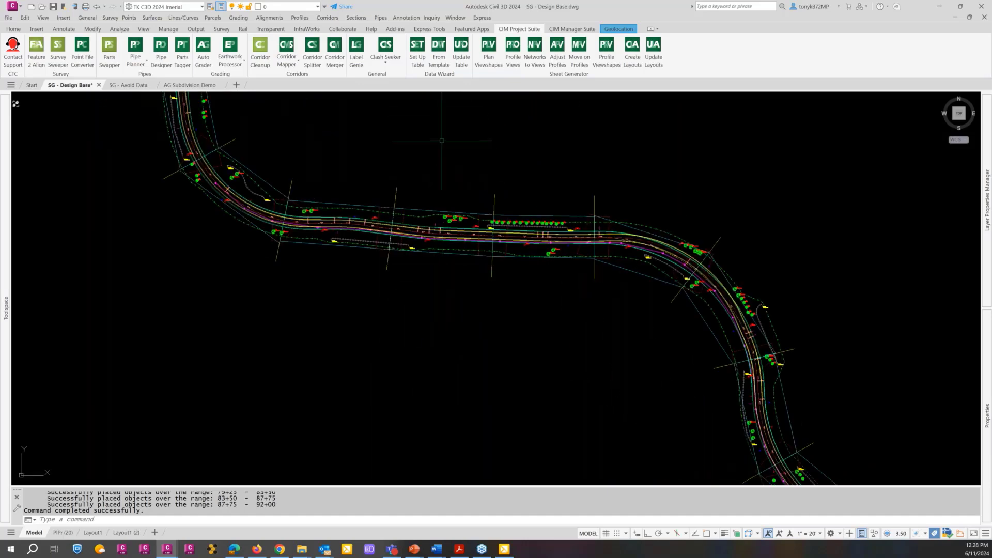
{"action": "scroll", "coordinate": [442, 146], "scroll_direction": "down", "scroll_amount": 2}
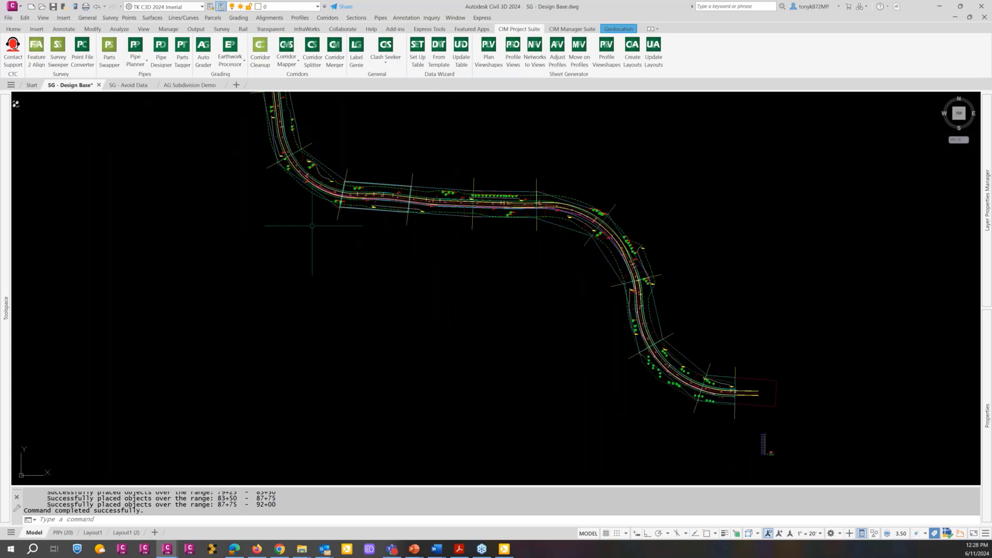
{"action": "middle_click_drag", "start_coordinate": [318, 231], "coordinate": [333, 278]}
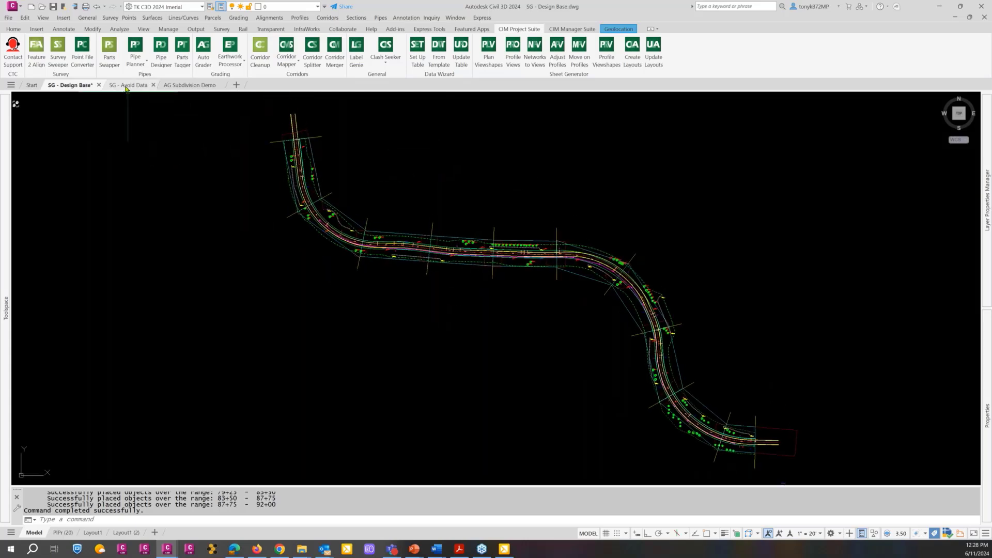
Step: Switch to the SG - Avoid Data drawing and examine its match lines near station 10+00, the pipe networks and the crossing alignment
{"action": "mouse_move", "coordinate": [128, 85]}
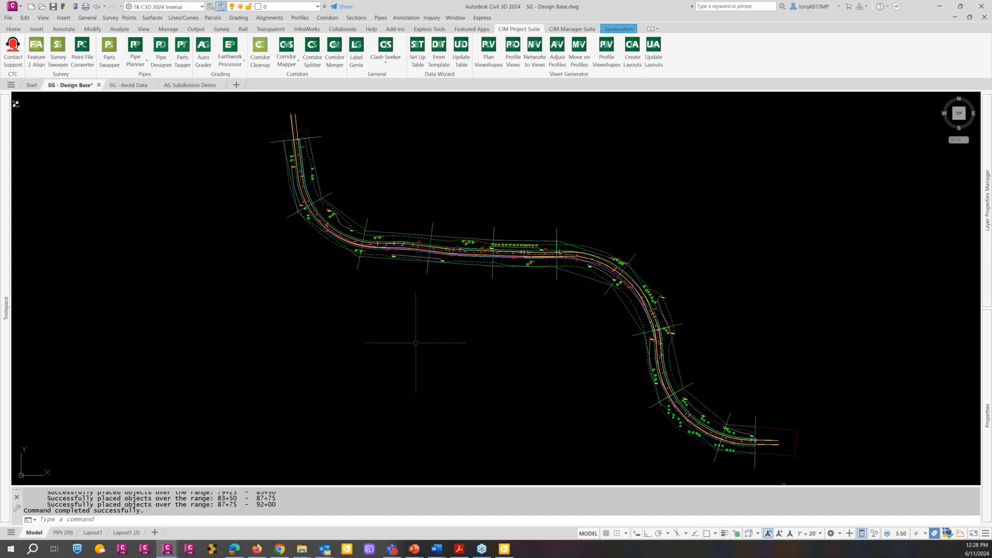
{"action": "left_click", "coordinate": [126, 87]}
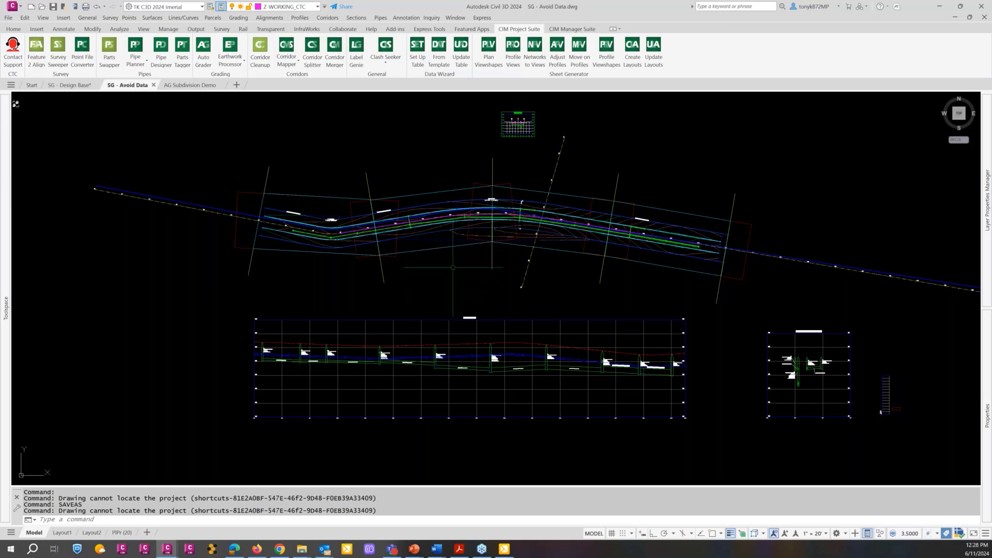
{"action": "scroll", "coordinate": [453, 267], "scroll_direction": "up", "scroll_amount": 5}
{"action": "scroll", "coordinate": [439, 272], "scroll_direction": "down", "scroll_amount": 2}
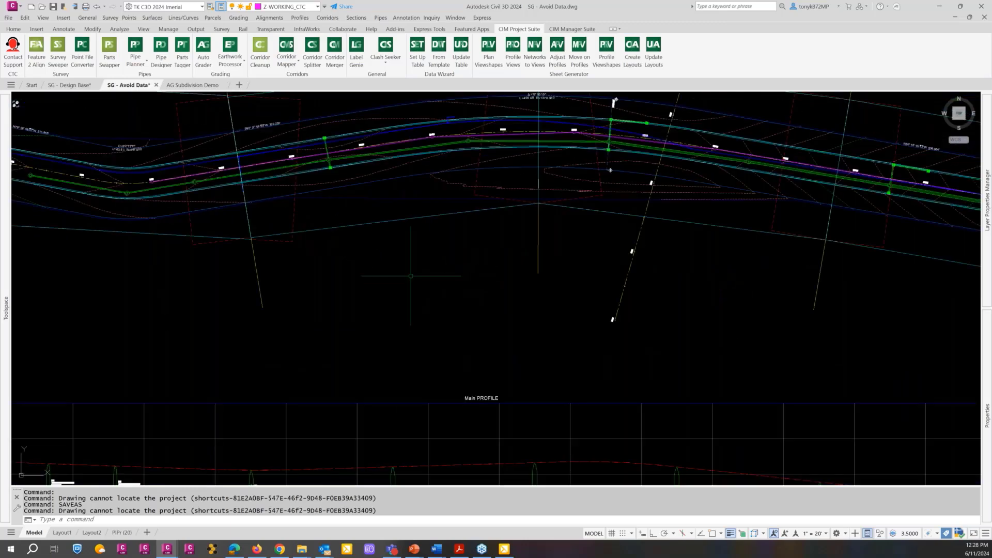
{"action": "scroll", "coordinate": [411, 275], "scroll_direction": "up", "scroll_amount": 6}
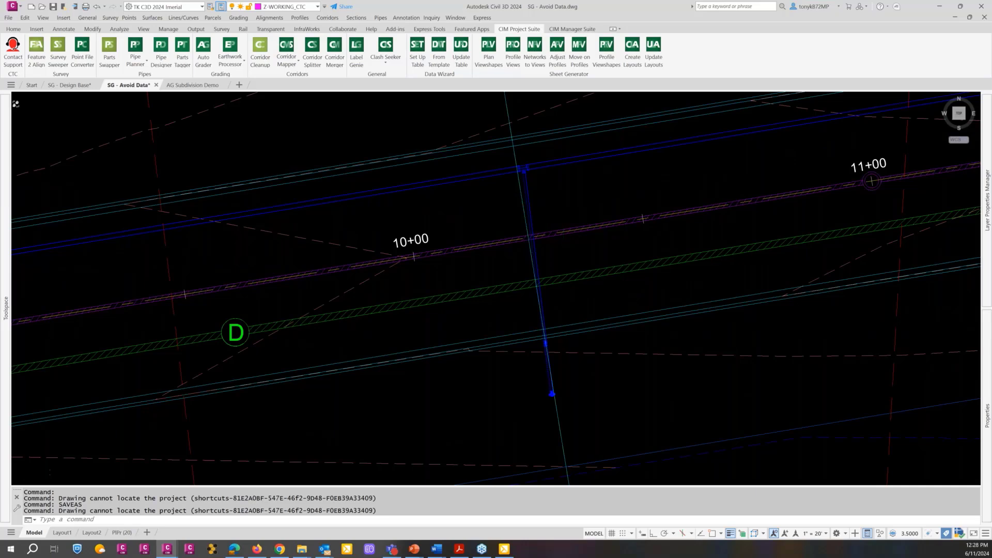
{"action": "scroll", "coordinate": [542, 248], "scroll_direction": "down", "scroll_amount": 6}
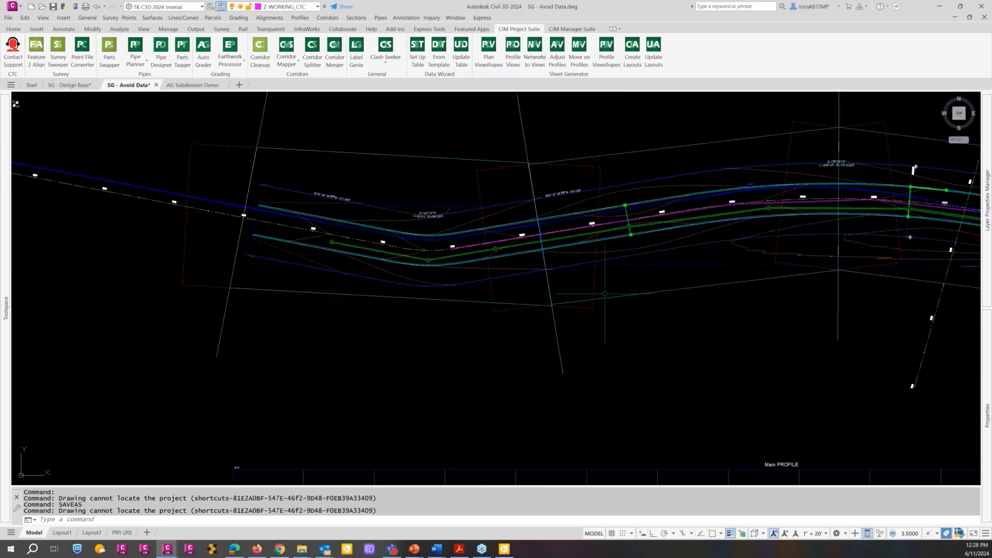
{"action": "scroll", "coordinate": [621, 293], "scroll_direction": "down", "scroll_amount": 2}
{"action": "middle_click_drag", "start_coordinate": [627, 293], "coordinate": [317, 302]}
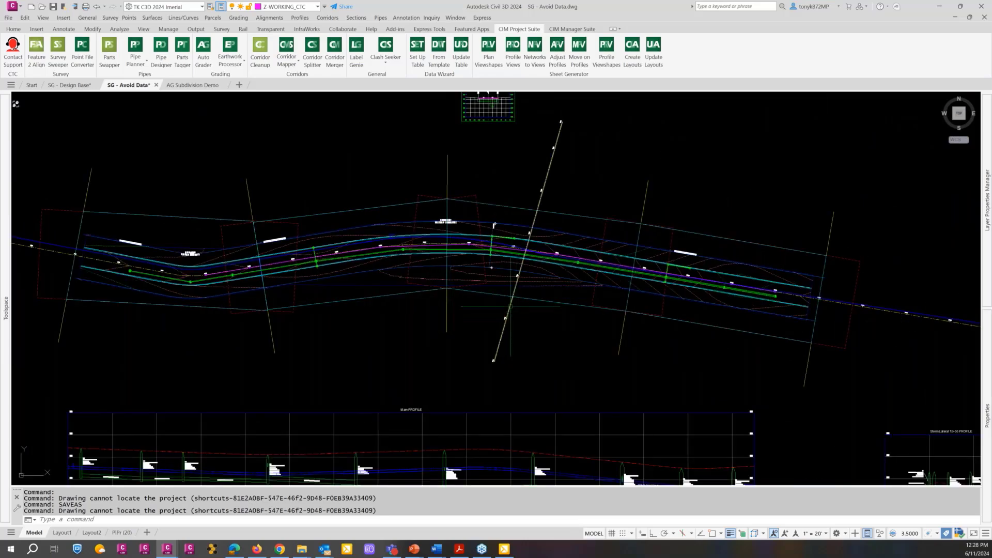
{"action": "mouse_move", "coordinate": [511, 306]}
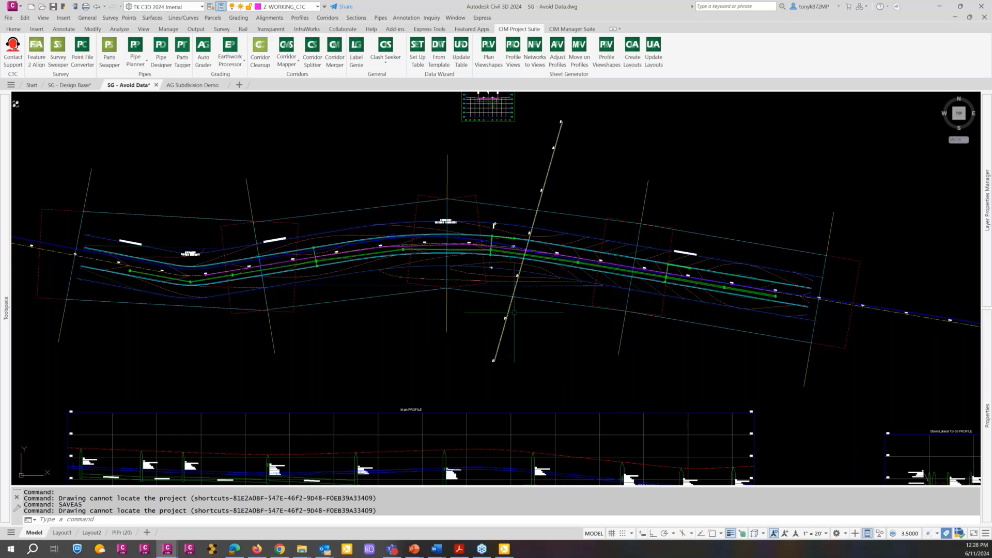
{"action": "key", "text": "Escape"}
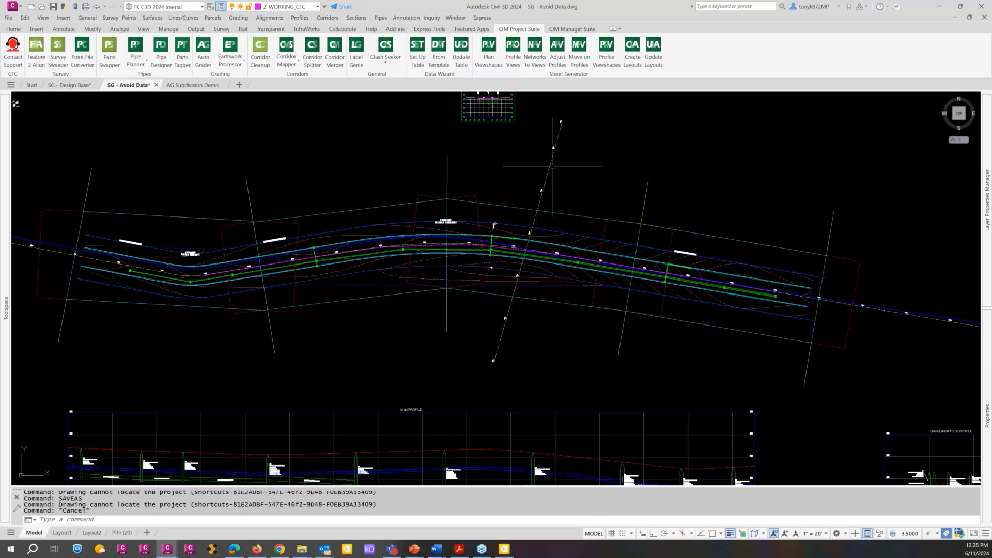
{"action": "left_click", "coordinate": [553, 159]}
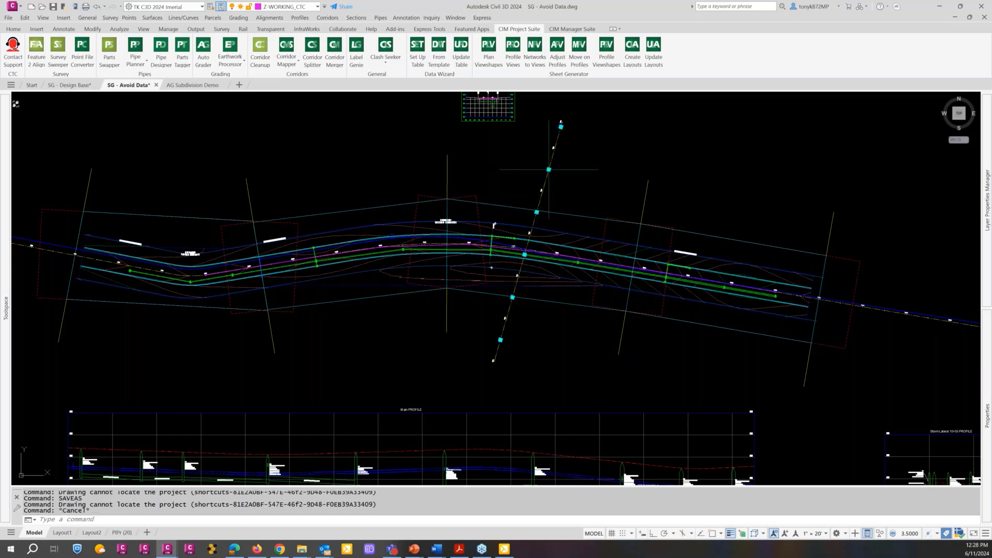
{"action": "left_click", "coordinate": [560, 126]}
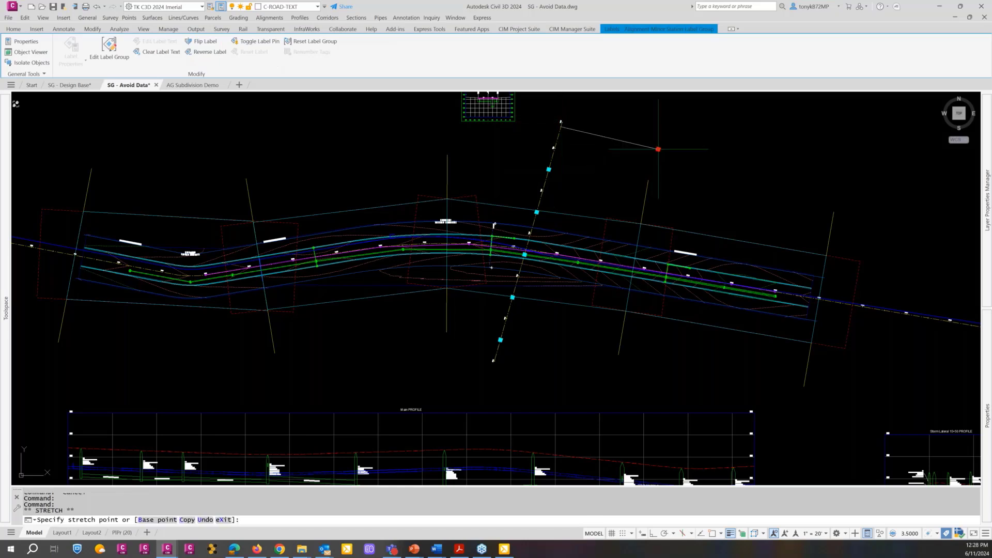
{"action": "key", "text": "Escape"}
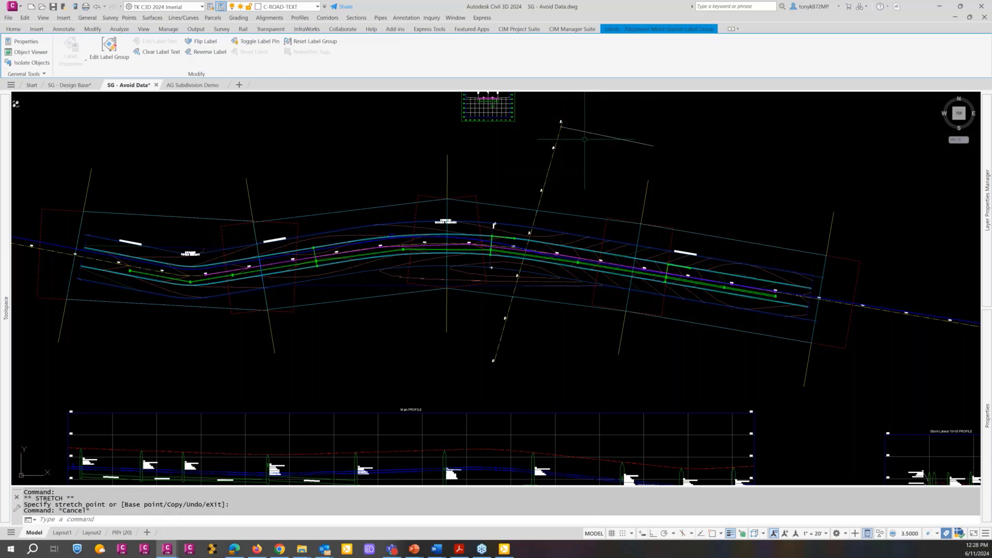
{"action": "type", "text": "u"}
{"action": "key", "text": "Return"}
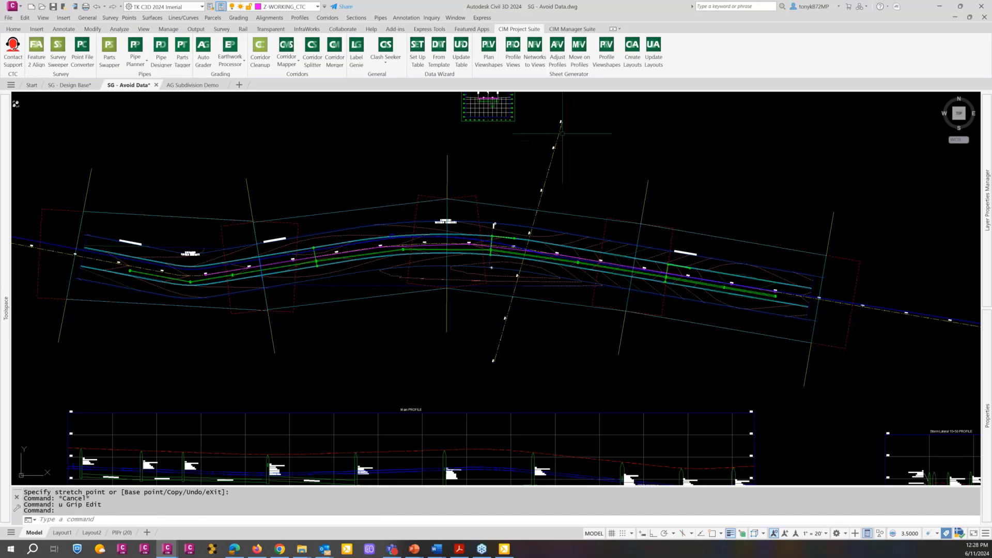
Step: Stretch the crossing alignment's upper end, at station 5+61, eastward to just past the next match line along the main alignment
{"action": "left_click", "coordinate": [558, 132]}
{"action": "scroll", "coordinate": [563, 132], "scroll_direction": "up", "scroll_amount": 3}
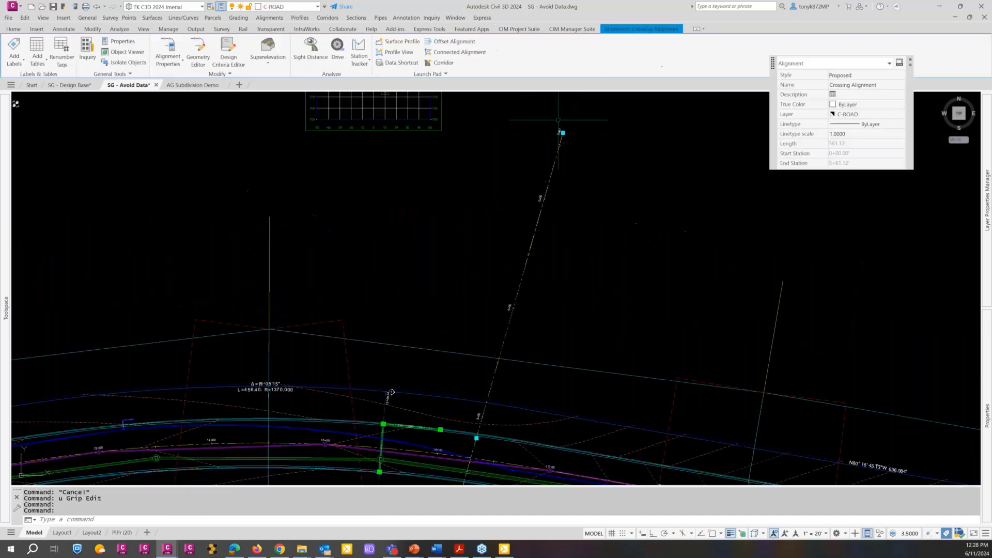
{"action": "scroll", "coordinate": [562, 133], "scroll_direction": "up", "scroll_amount": 2}
{"action": "left_click", "coordinate": [562, 132]}
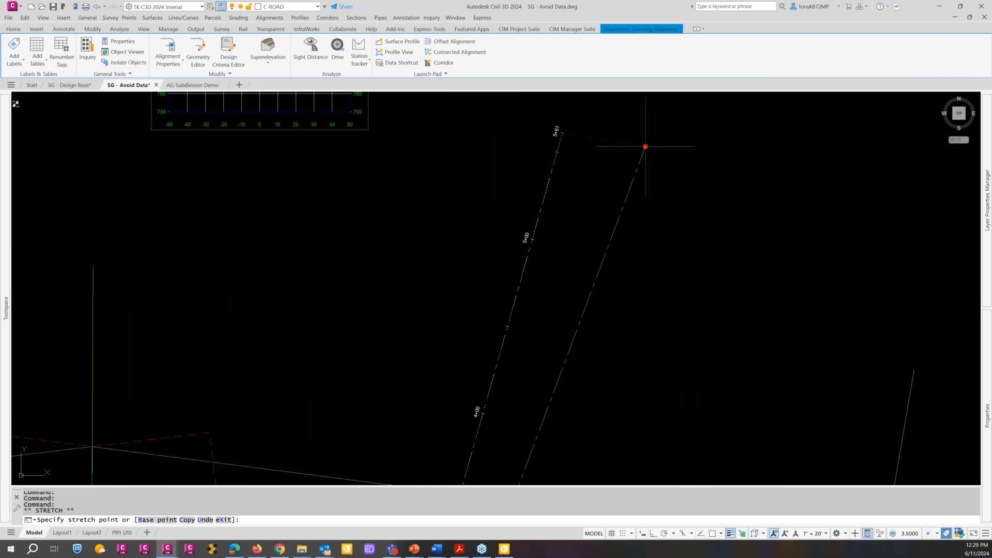
{"action": "scroll", "coordinate": [785, 216], "scroll_direction": "down", "scroll_amount": 5}
{"action": "left_click", "coordinate": [785, 215]}
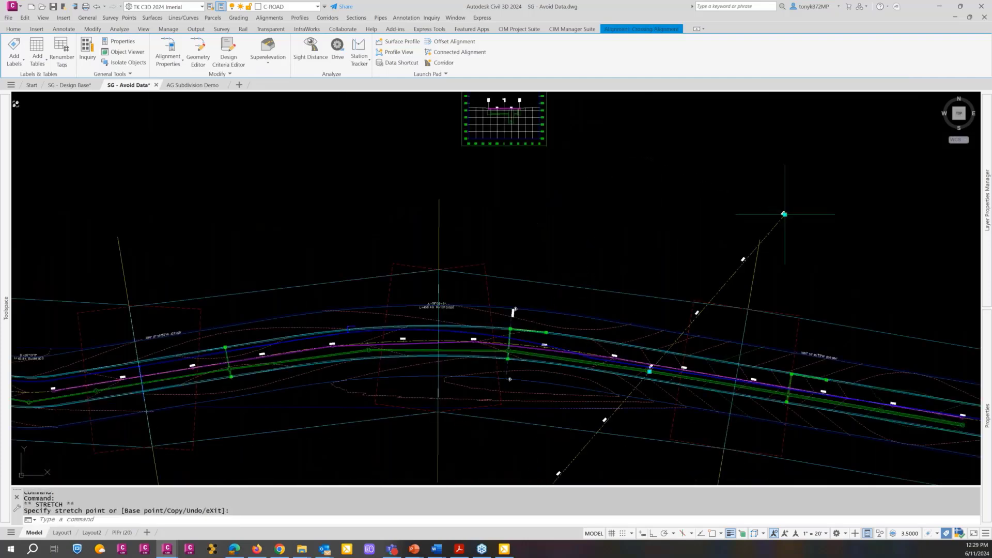
Step: Move the crossing alignment's lower end, then its upper end, so it runs nearly along the match line east of the curve
{"action": "scroll", "coordinate": [678, 221], "scroll_direction": "down", "scroll_amount": 2}
{"action": "middle_click_drag", "start_coordinate": [598, 414], "coordinate": [378, 330]}
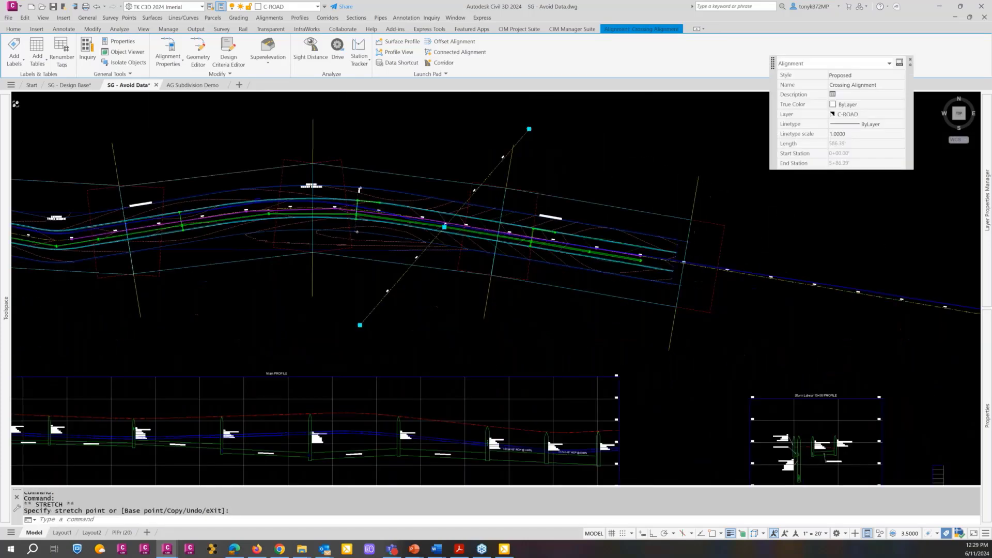
{"action": "left_click", "coordinate": [361, 325]}
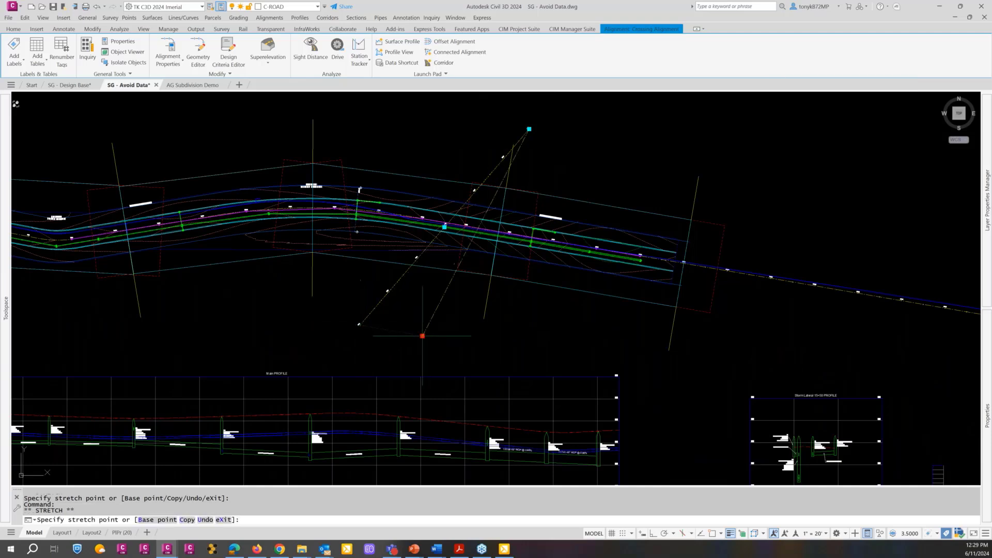
{"action": "left_click", "coordinate": [476, 341]}
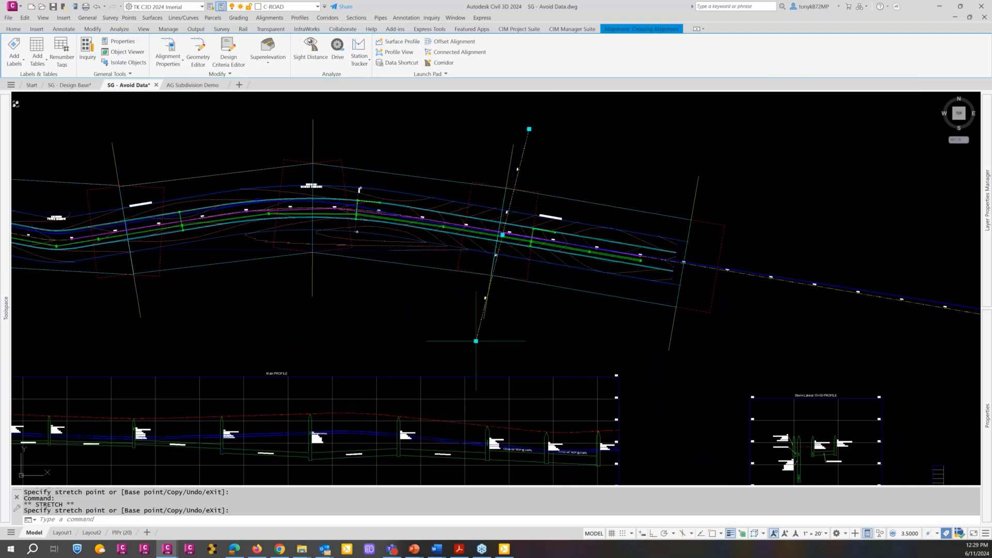
{"action": "left_click", "coordinate": [529, 128]}
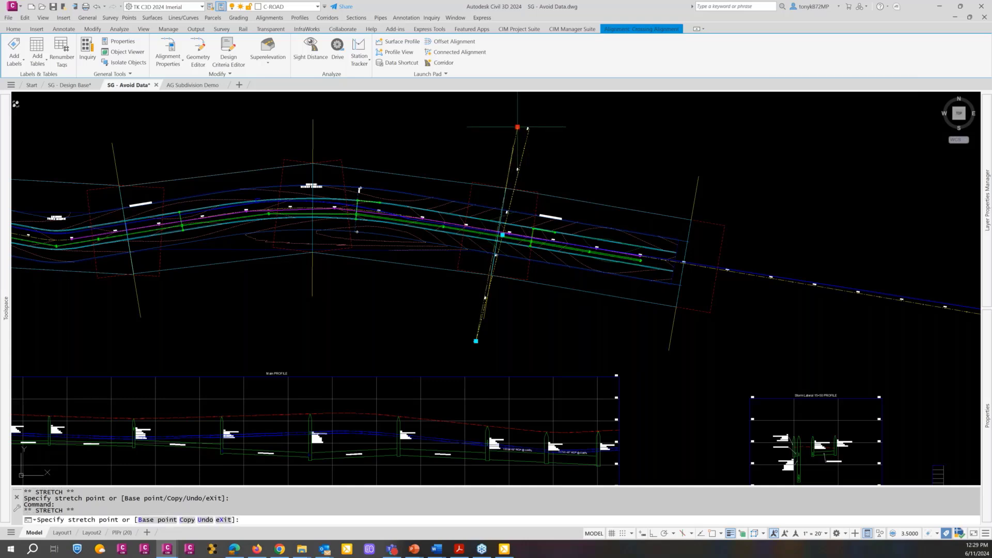
{"action": "left_click", "coordinate": [517, 127]}
{"action": "key", "text": "Escape"}
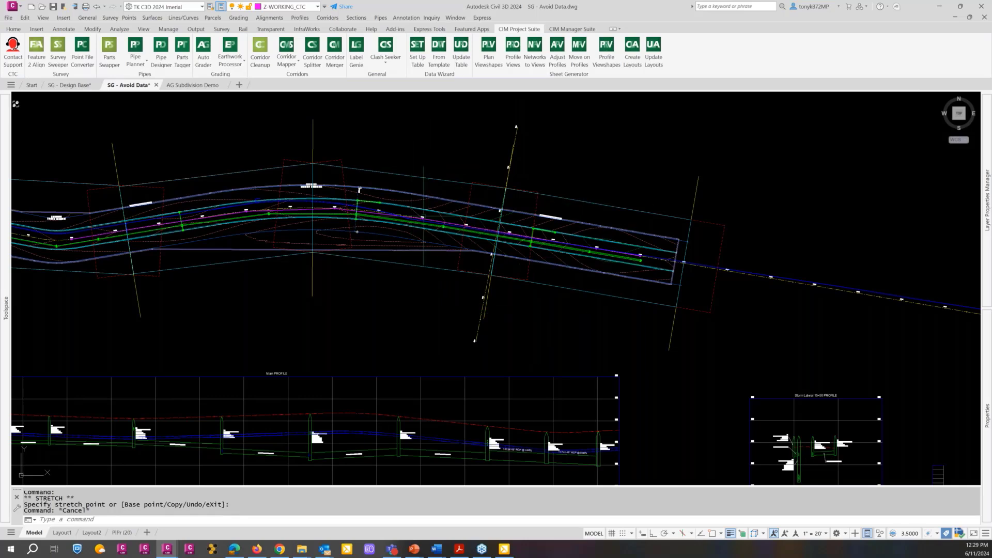
{"action": "scroll", "coordinate": [435, 284], "scroll_direction": "down", "scroll_amount": 2}
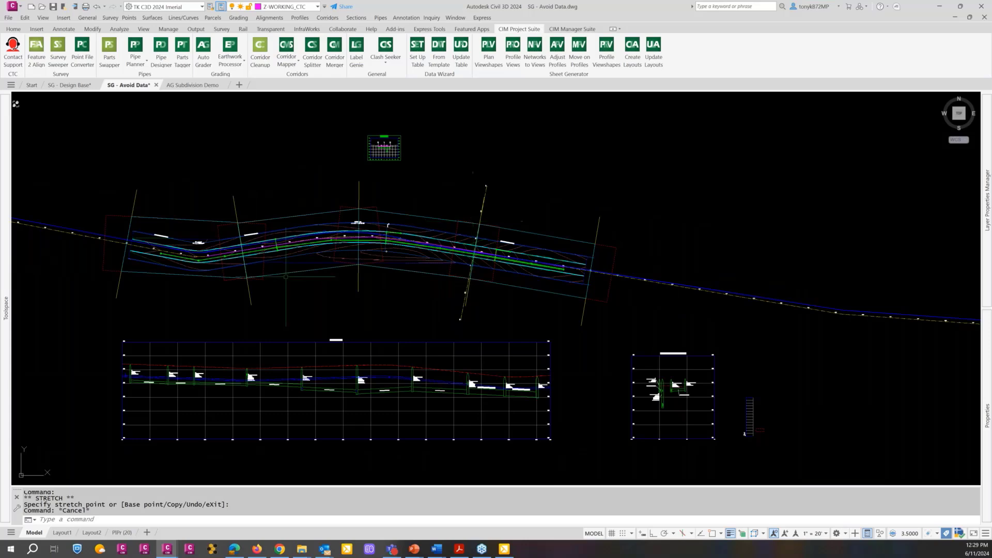
{"action": "scroll", "coordinate": [246, 266], "scroll_direction": "up", "scroll_amount": 4}
{"action": "scroll", "coordinate": [245, 266], "scroll_direction": "down", "scroll_amount": 5}
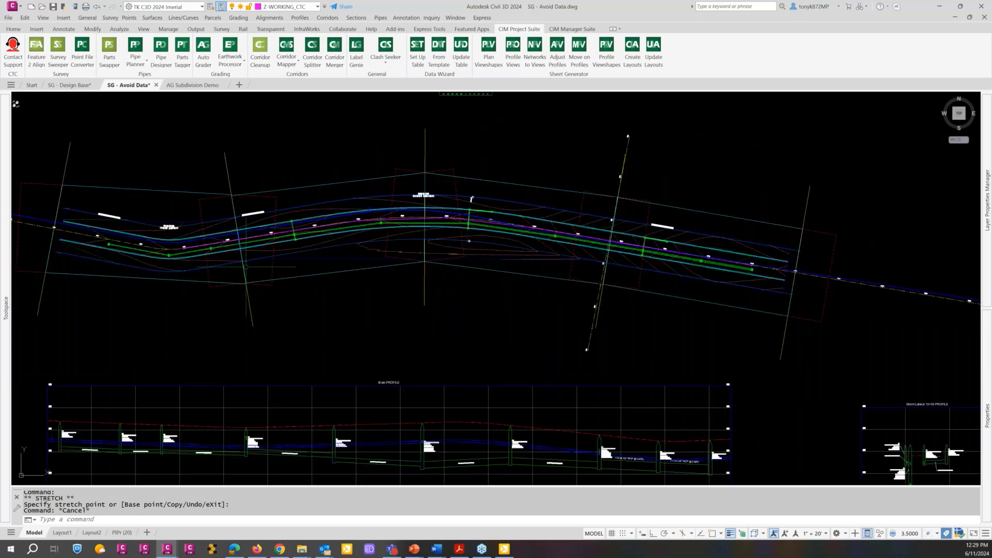
{"action": "middle_click_drag", "start_coordinate": [277, 290], "coordinate": [310, 283]}
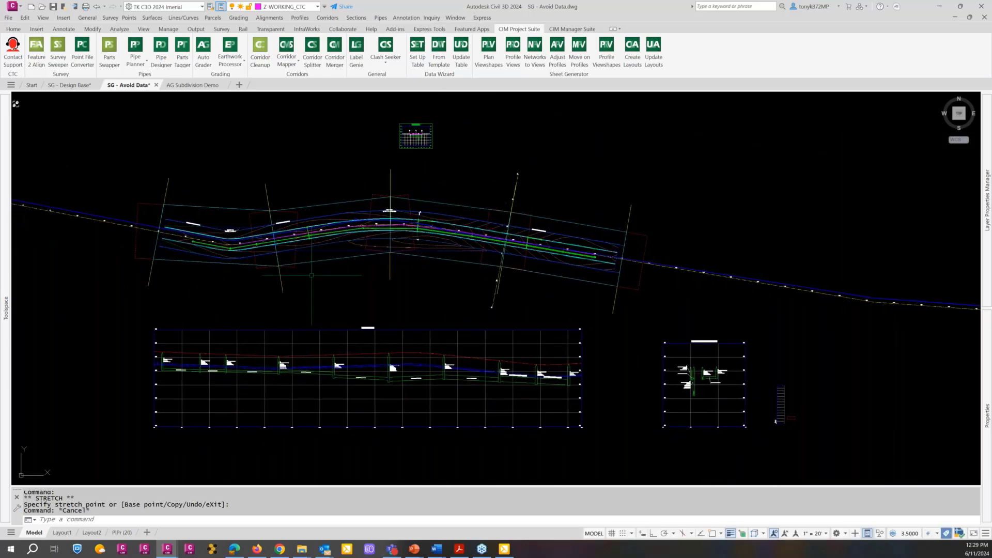
{"action": "key", "text": "Escape"}
{"action": "scroll", "coordinate": [242, 264], "scroll_direction": "up", "scroll_amount": 4}
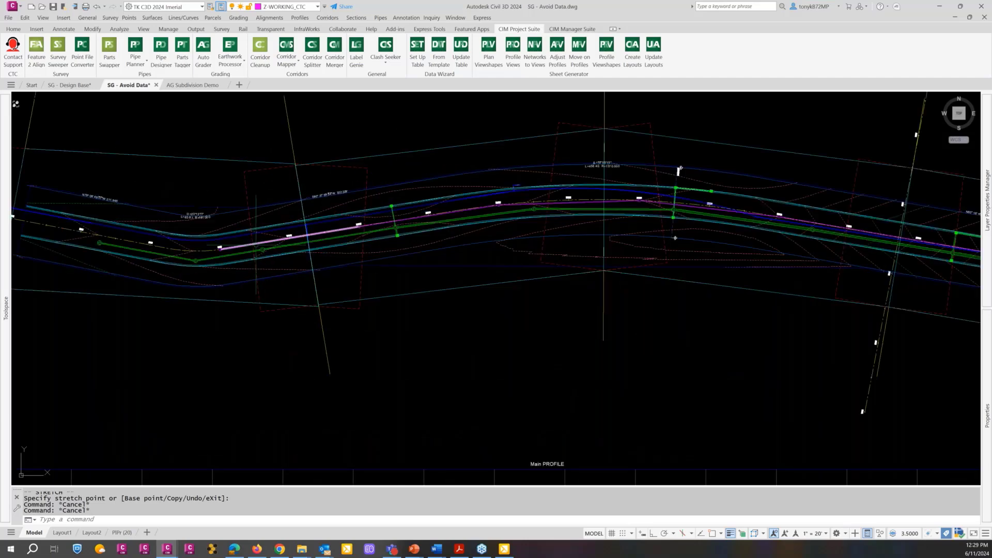
{"action": "scroll", "coordinate": [258, 235], "scroll_direction": "down", "scroll_amount": 4}
Step: Start creating plan view shapes and print area blocks, choosing the Main alignment
{"action": "key", "text": "Escape"}
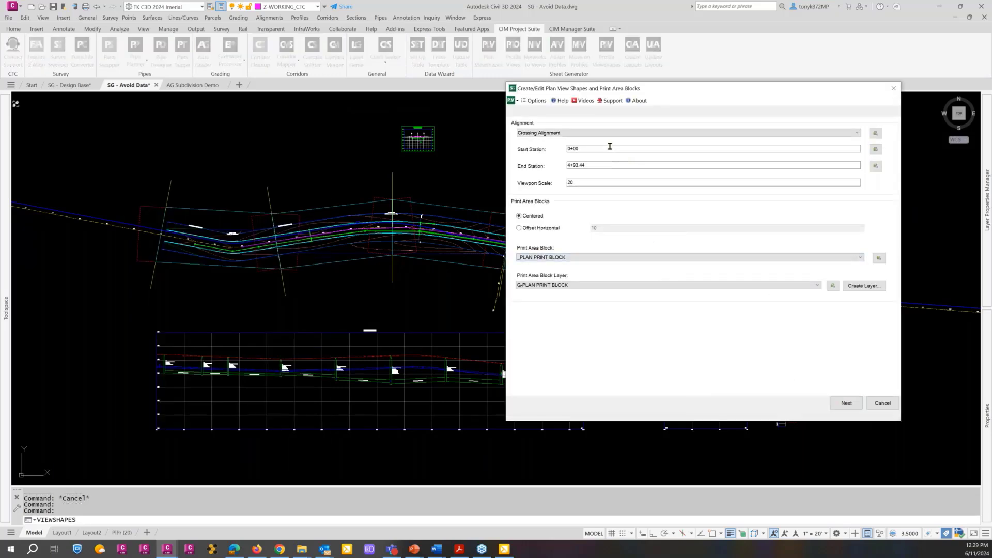
{"action": "left_click", "coordinate": [577, 134]}
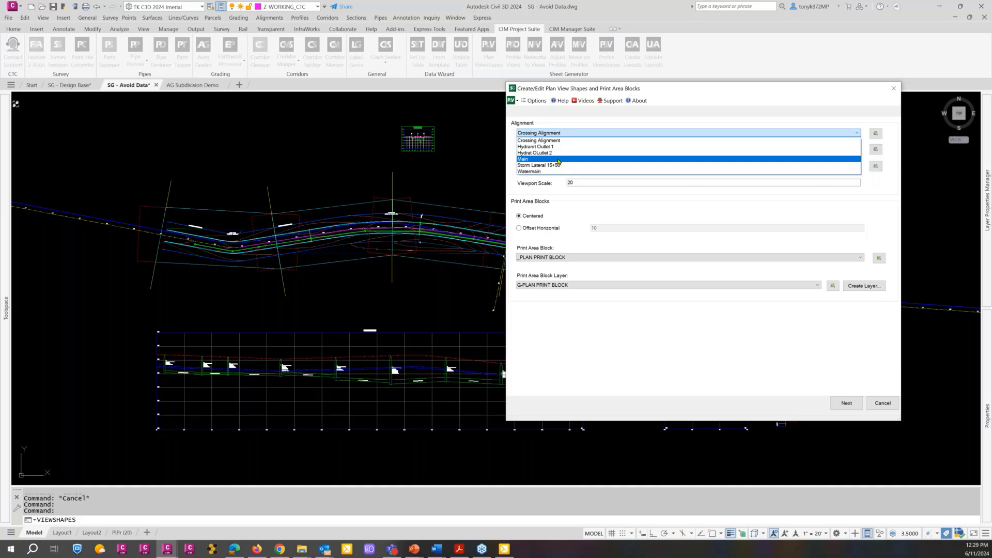
{"action": "left_click", "coordinate": [558, 159]}
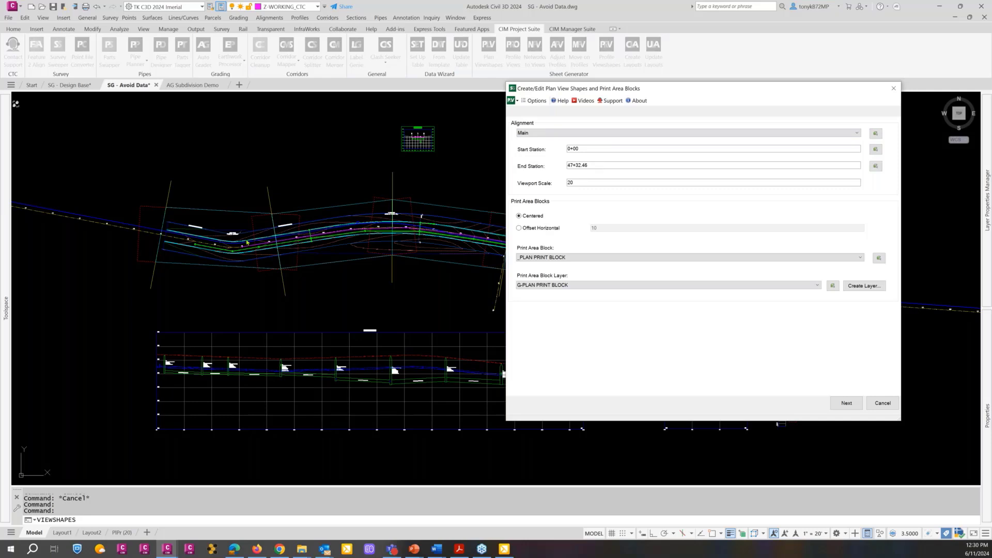
Step: Set the start station to 6+00 by snapping to the intersection of the first match line and the Main alignment
{"action": "left_click", "coordinate": [876, 151]}
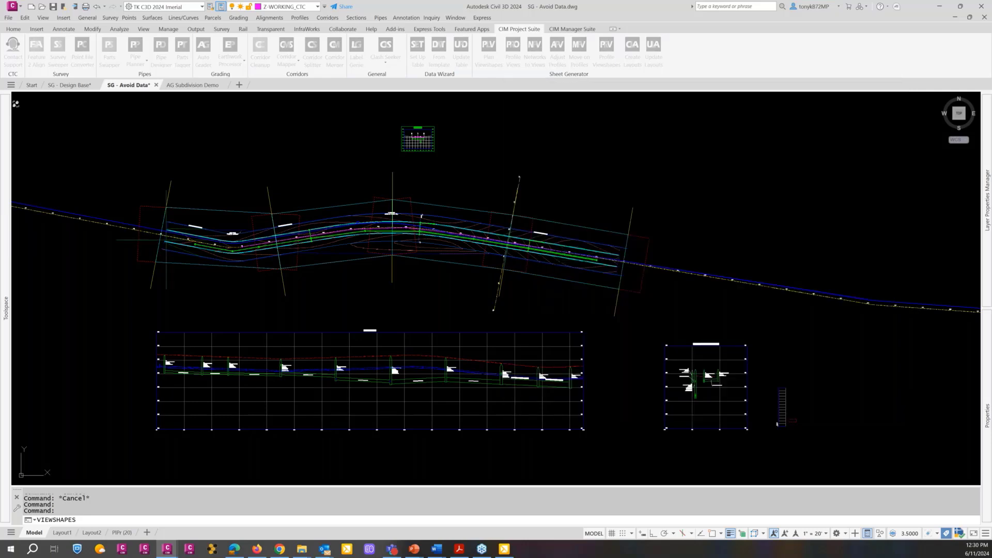
{"action": "scroll", "coordinate": [141, 237], "scroll_direction": "up", "scroll_amount": 10}
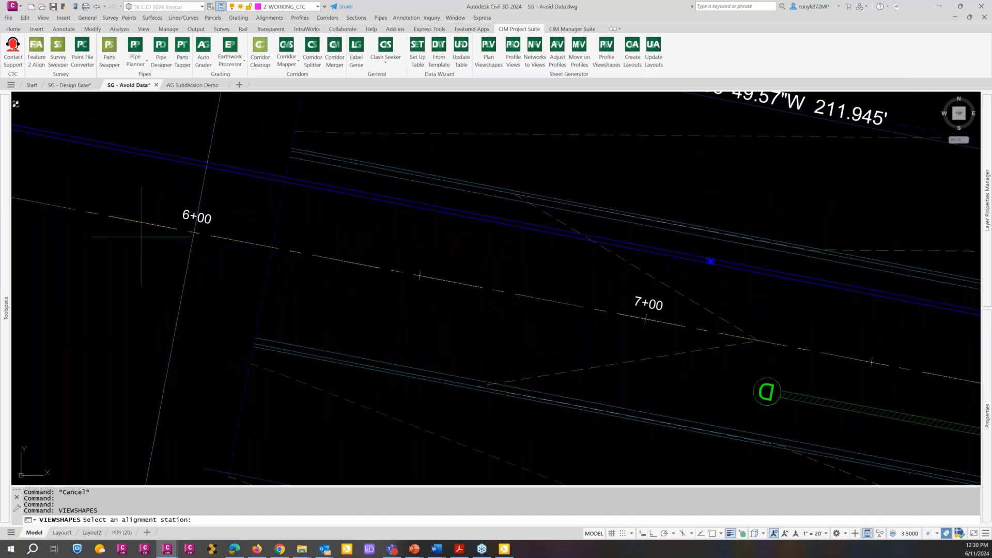
{"action": "scroll", "coordinate": [141, 237], "scroll_direction": "down", "scroll_amount": 2}
{"action": "type", "text": "int"}
{"action": "key", "text": "Return"}
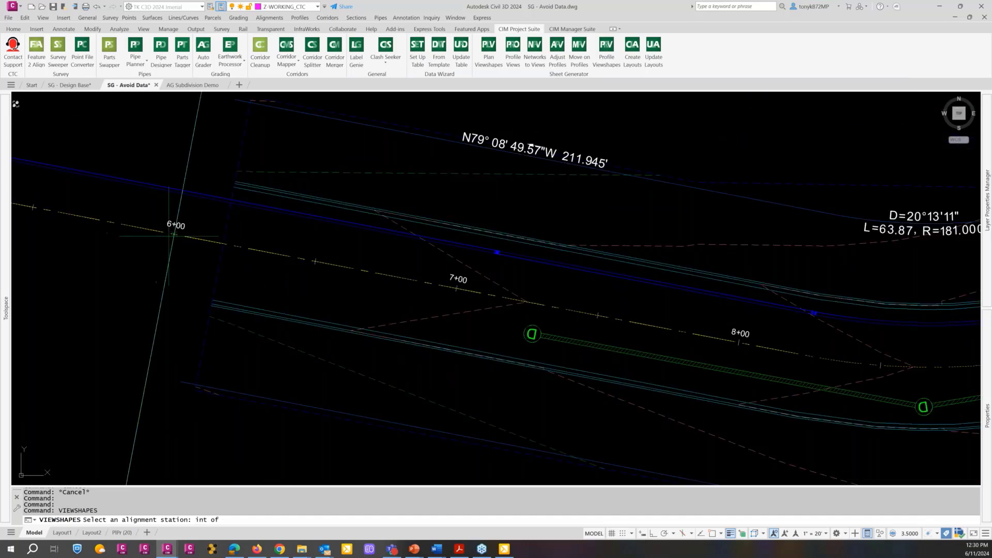
{"action": "left_click", "coordinate": [173, 237]}
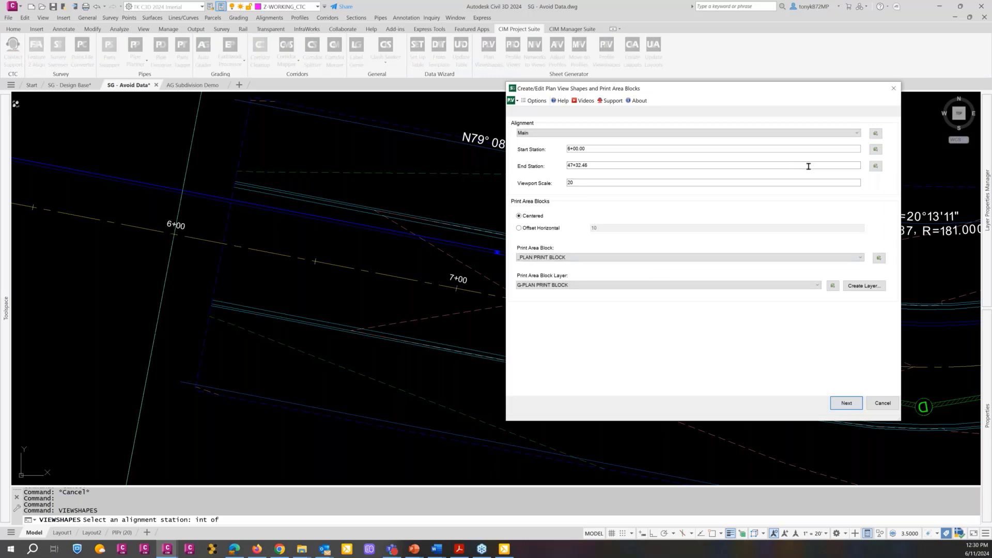
Step: Set the end station to 23+00 by snapping to the intersection of the last match line and the Main alignment
{"action": "left_click", "coordinate": [877, 168]}
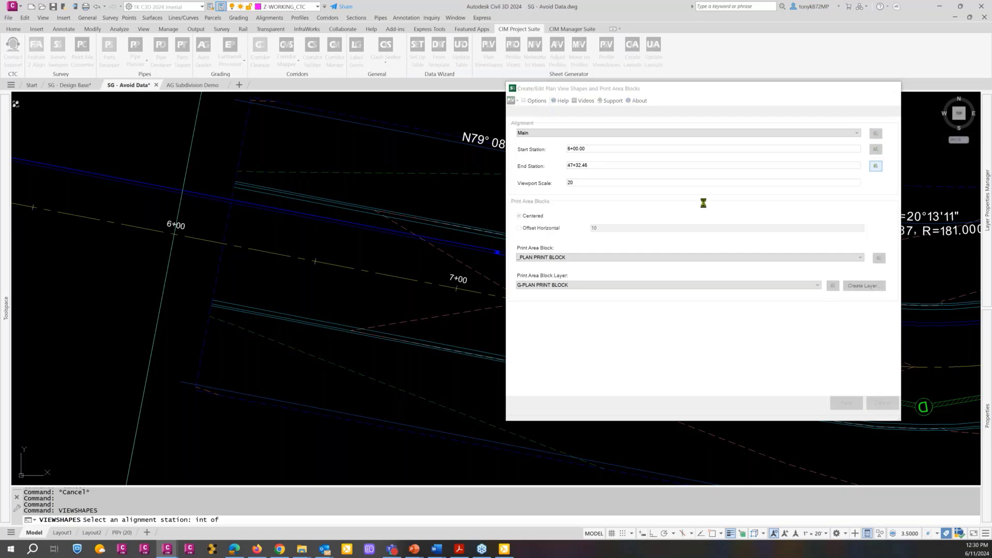
{"action": "scroll", "coordinate": [699, 212], "scroll_direction": "down", "scroll_amount": 2}
{"action": "scroll", "coordinate": [699, 212], "scroll_direction": "down", "scroll_amount": 5}
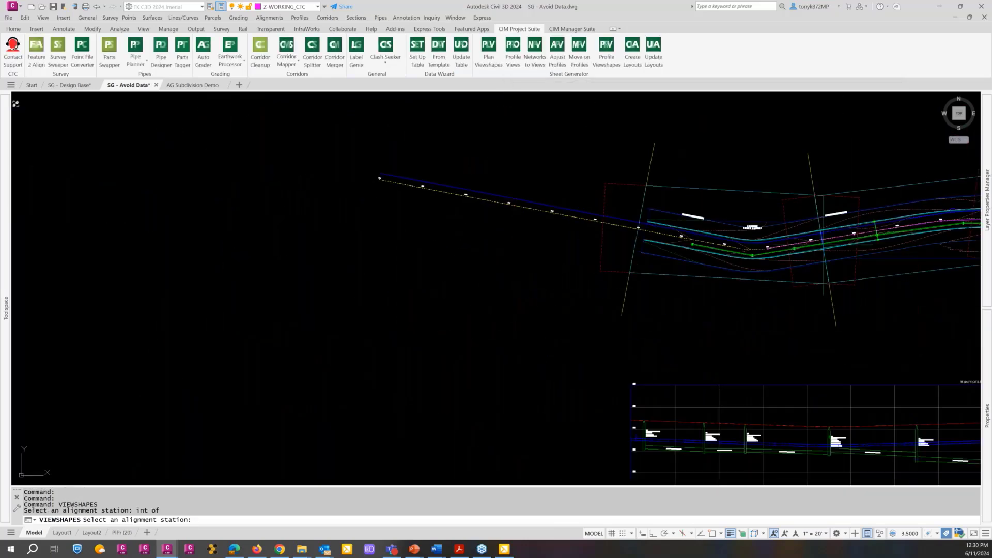
{"action": "middle_click_drag", "start_coordinate": [823, 243], "coordinate": [78, 300]}
{"action": "scroll", "coordinate": [483, 290], "scroll_direction": "up", "scroll_amount": 6}
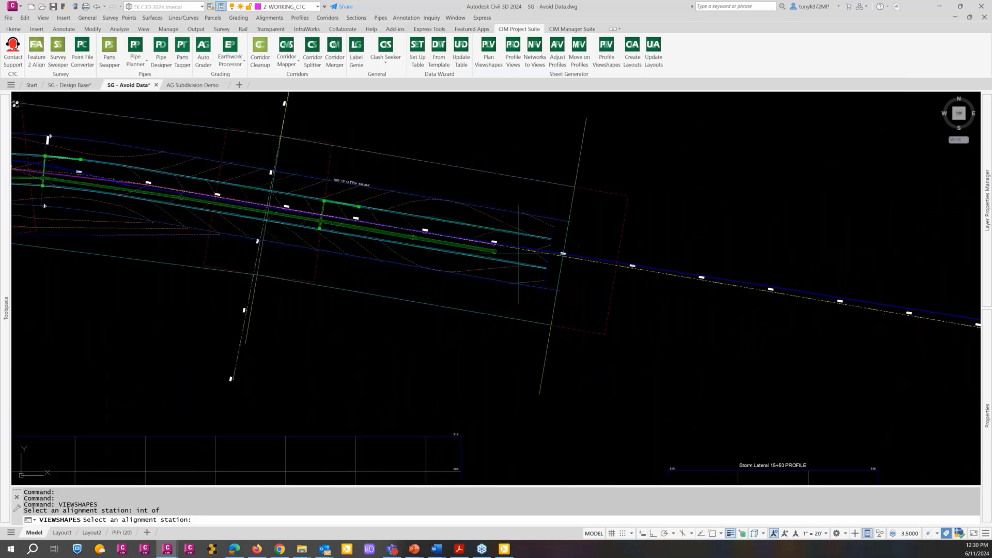
{"action": "scroll", "coordinate": [604, 257], "scroll_direction": "down", "scroll_amount": 2}
{"action": "scroll", "coordinate": [634, 258], "scroll_direction": "up", "scroll_amount": 4}
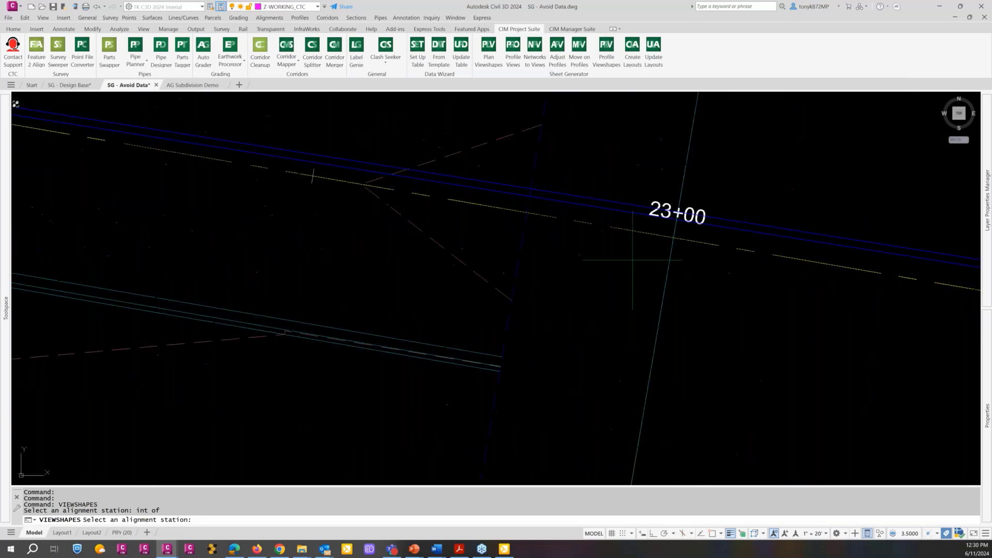
{"action": "type", "text": "t"}
{"action": "key", "text": "Return"}
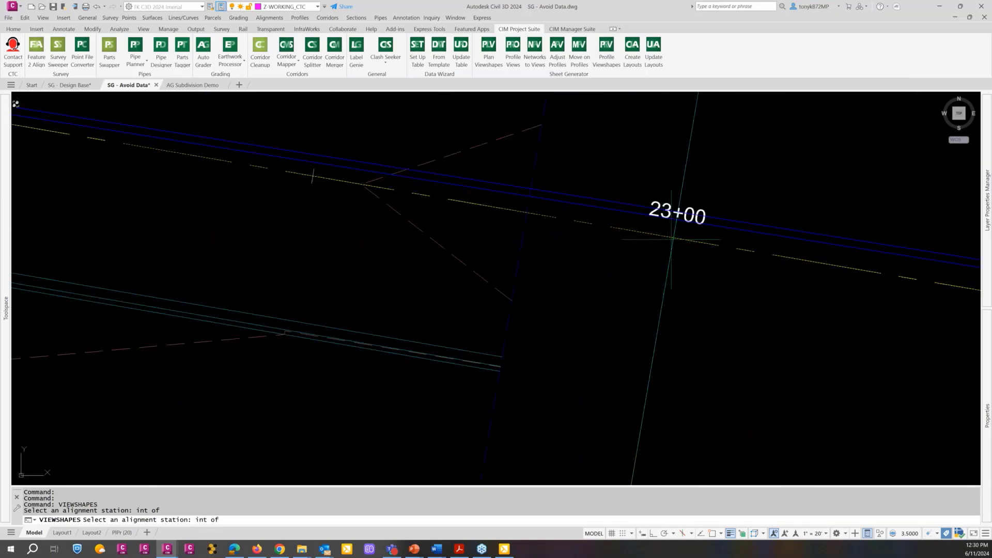
{"action": "left_click", "coordinate": [673, 239]}
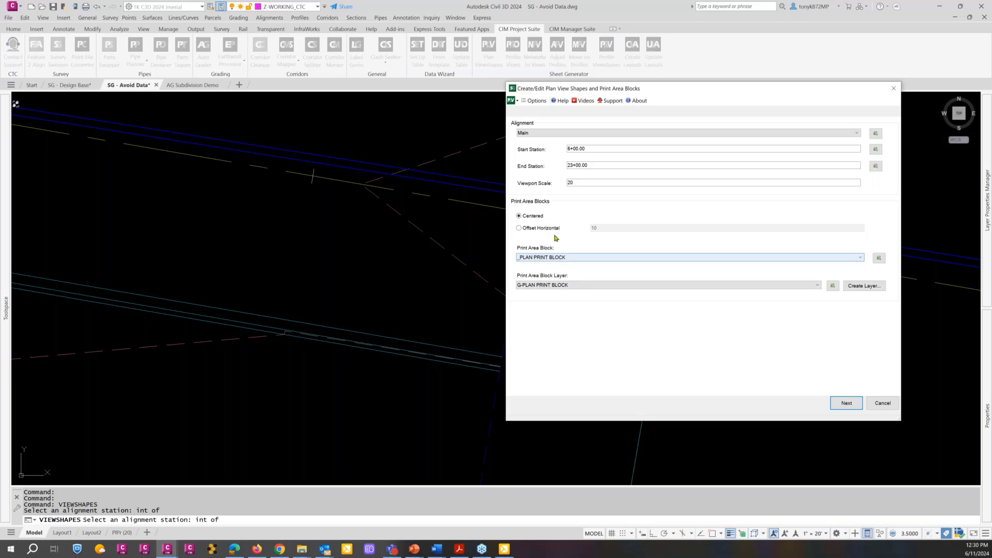
Step: Include appurtenances and fittings in the avoid alignment data with a buffer of 15, and open their object selection
{"action": "left_click", "coordinate": [837, 403]}
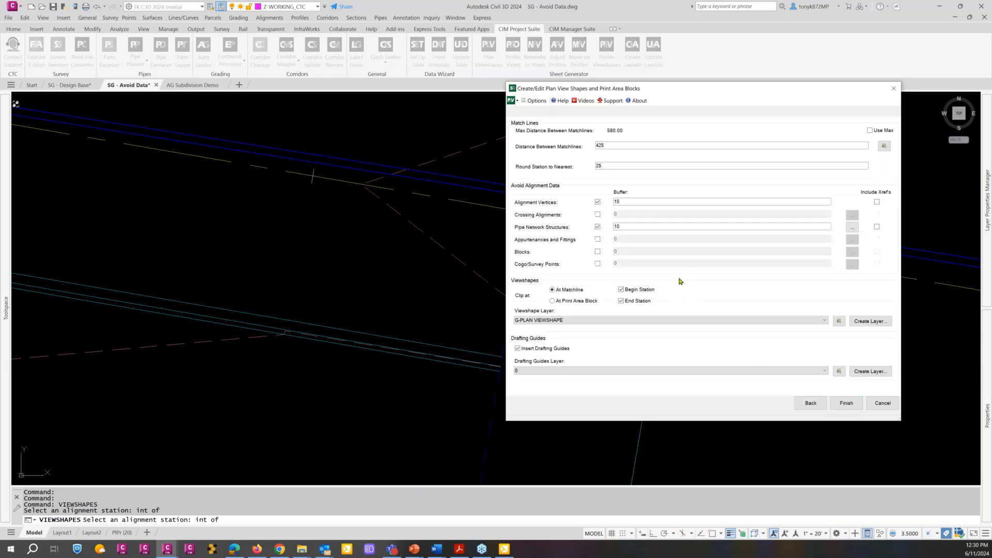
{"action": "left_click", "coordinate": [597, 240]}
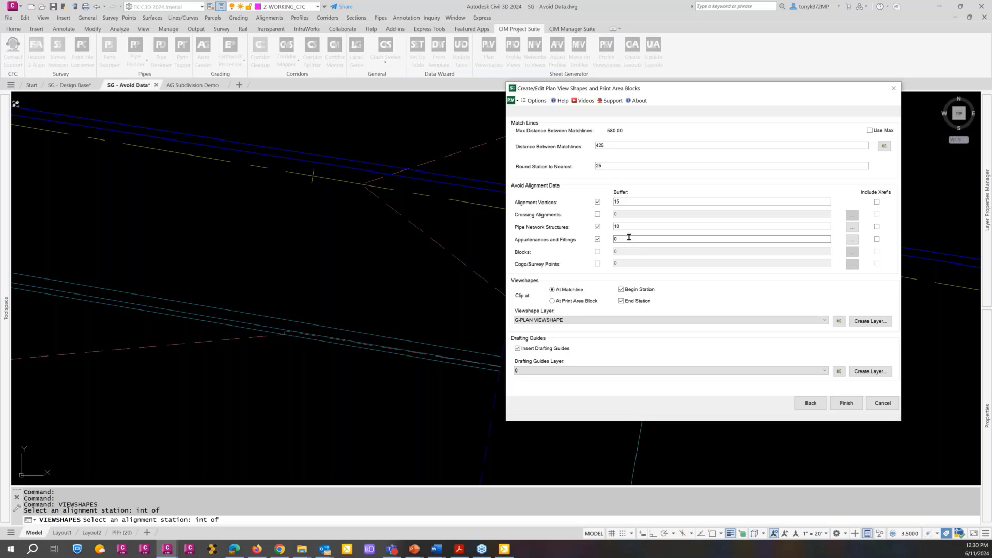
{"action": "key", "text": "Tab"}
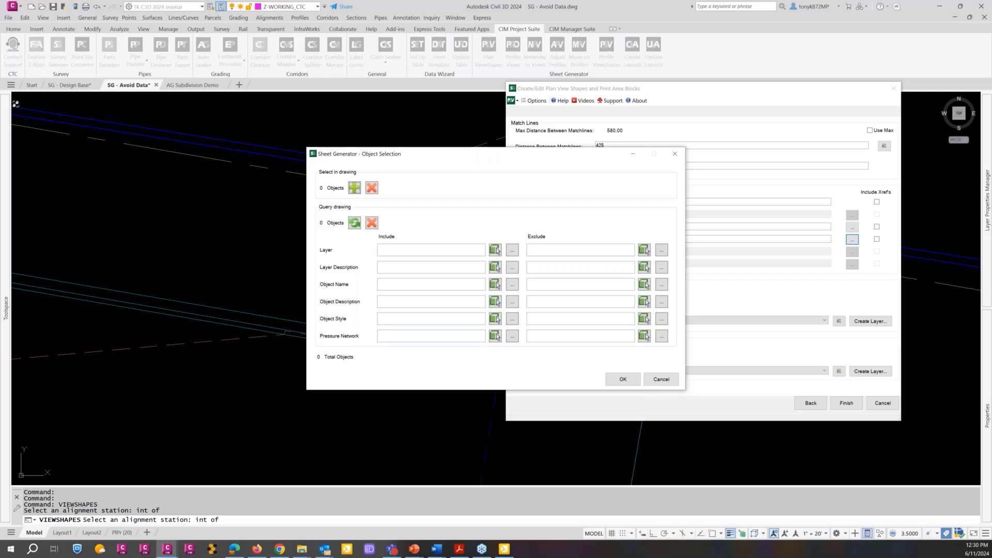
Step: Filter the fittings to avoid by Pressure Network - (2), picking the part at the south end of the branch near station 10+00
{"action": "left_click", "coordinate": [355, 187]}
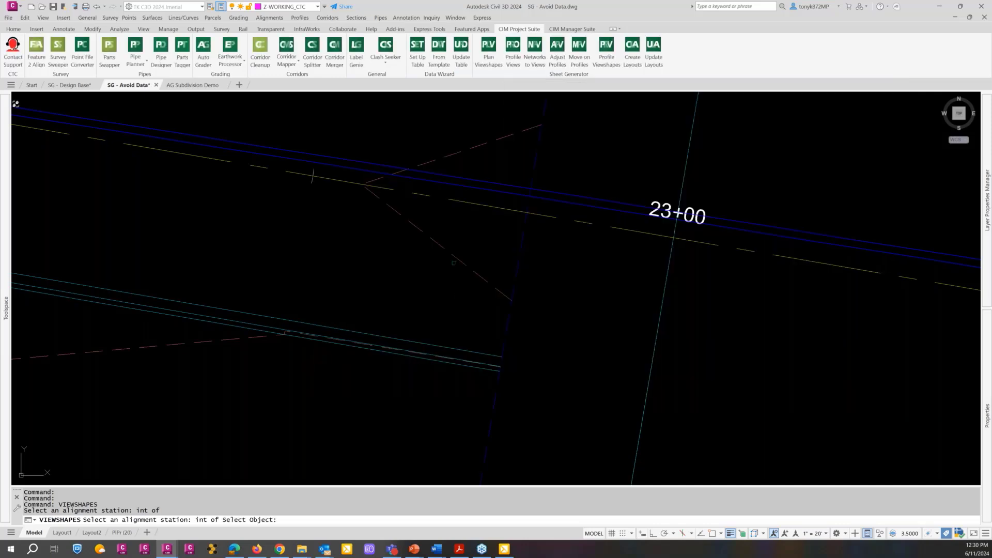
{"action": "scroll", "coordinate": [452, 264], "scroll_direction": "down", "scroll_amount": 2}
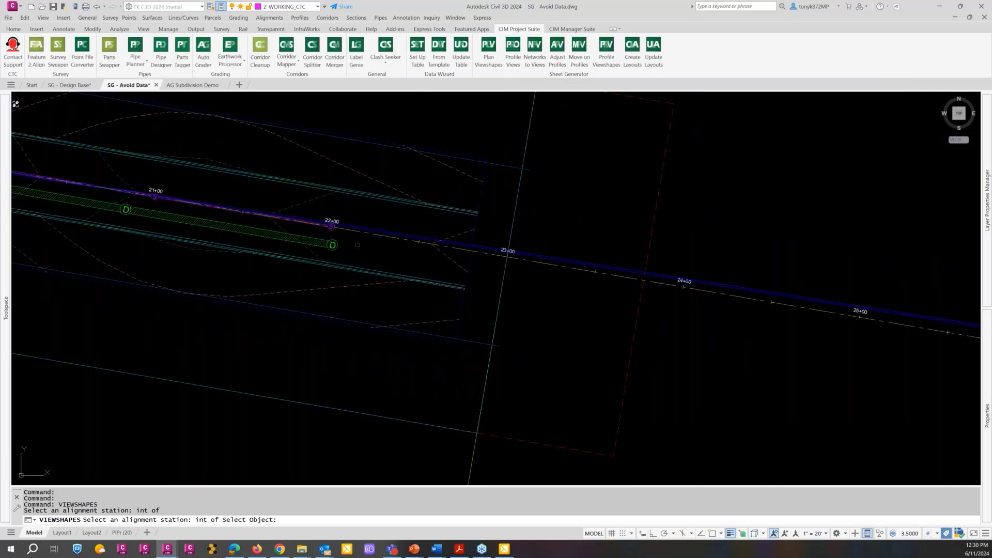
{"action": "scroll", "coordinate": [357, 245], "scroll_direction": "down", "scroll_amount": 4}
{"action": "middle_click_drag", "start_coordinate": [429, 273], "coordinate": [651, 353]}
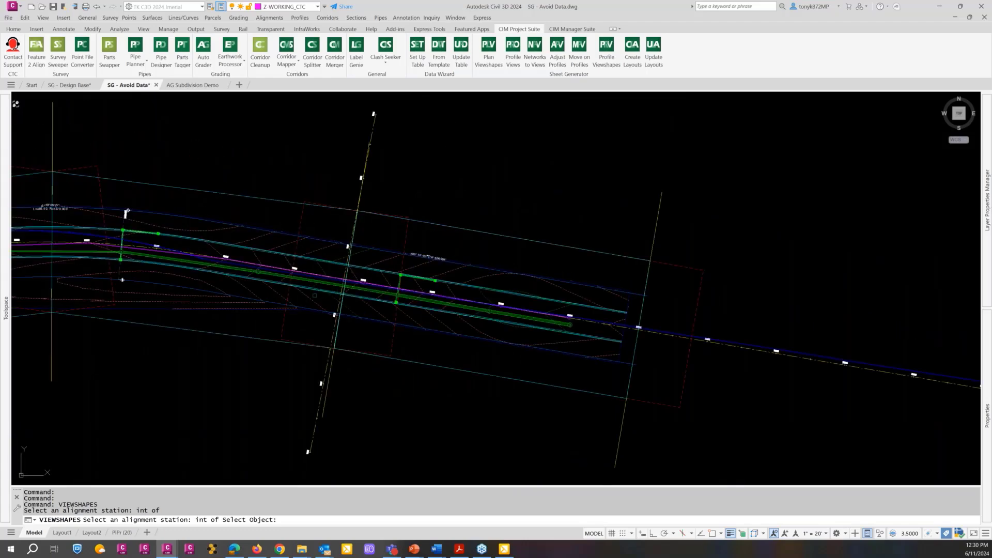
{"action": "scroll", "coordinate": [377, 284], "scroll_direction": "up", "scroll_amount": 5}
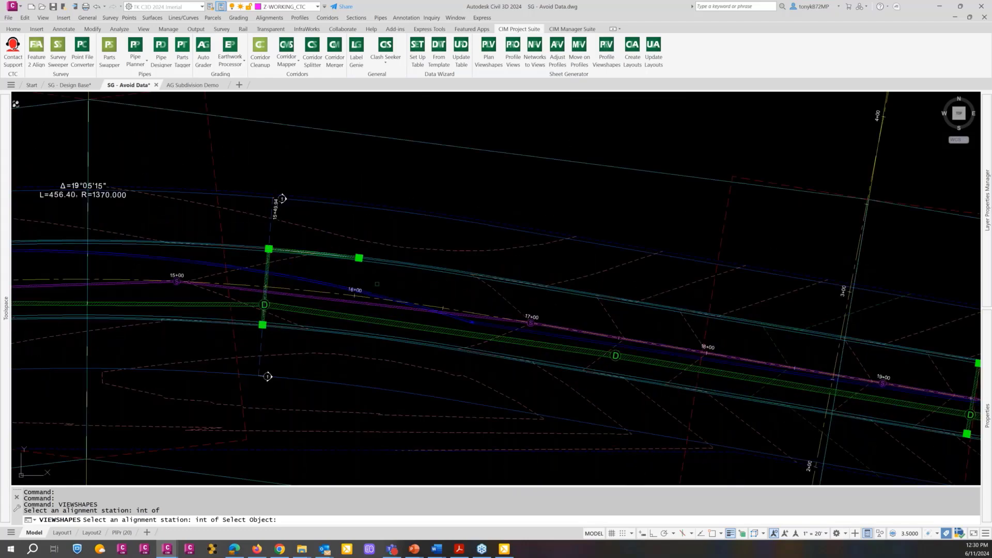
{"action": "scroll", "coordinate": [377, 283], "scroll_direction": "down", "scroll_amount": 5}
{"action": "middle_click_drag", "start_coordinate": [314, 319], "coordinate": [575, 321]}
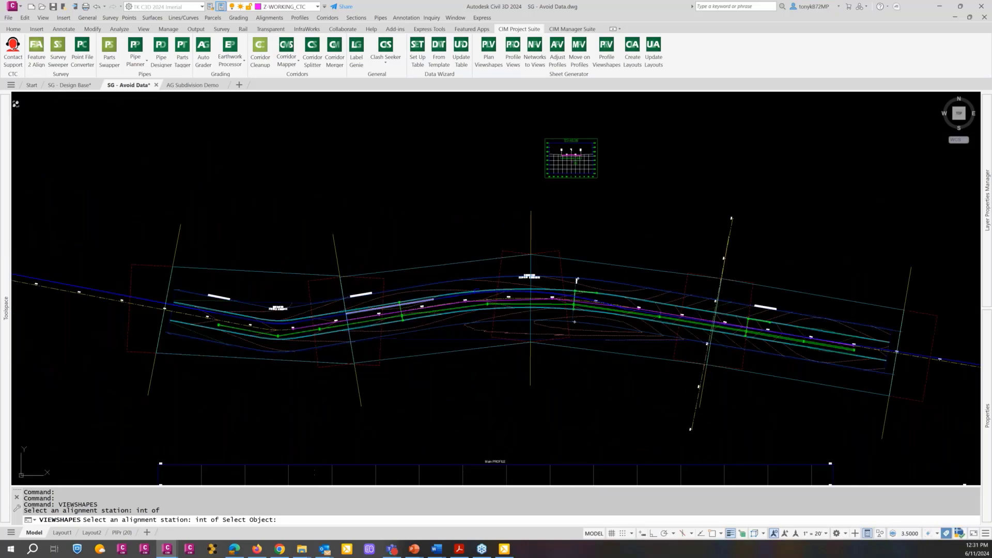
{"action": "scroll", "coordinate": [574, 321], "scroll_direction": "up", "scroll_amount": 4}
{"action": "scroll", "coordinate": [468, 363], "scroll_direction": "up", "scroll_amount": 4}
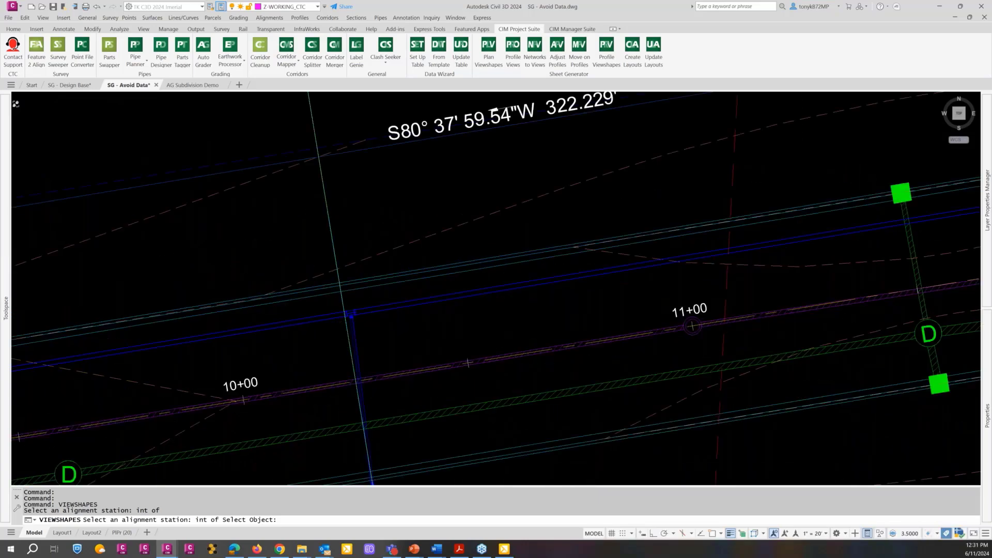
{"action": "scroll", "coordinate": [468, 362], "scroll_direction": "down", "scroll_amount": 2}
{"action": "middle_click_drag", "start_coordinate": [432, 347], "coordinate": [399, 223]}
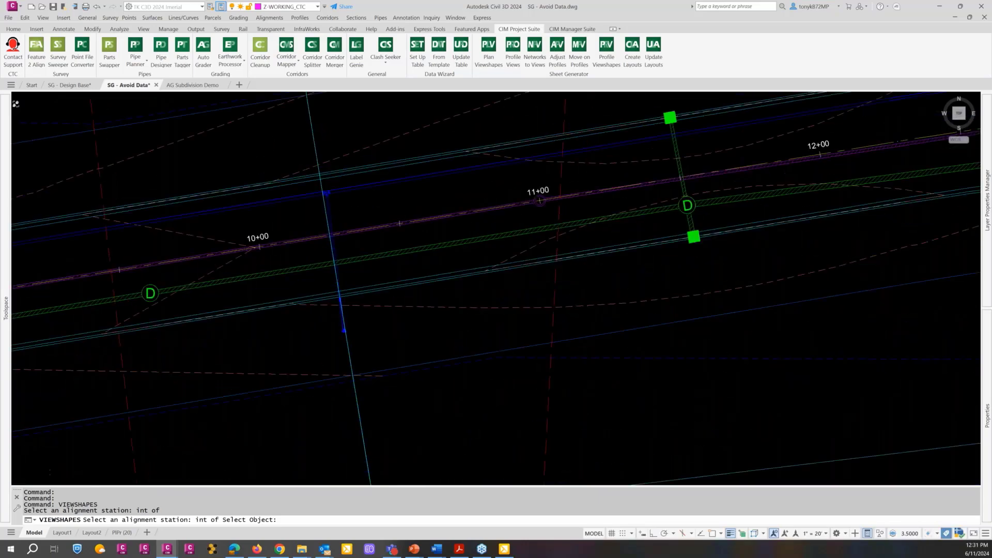
{"action": "scroll", "coordinate": [400, 223], "scroll_direction": "up", "scroll_amount": 5}
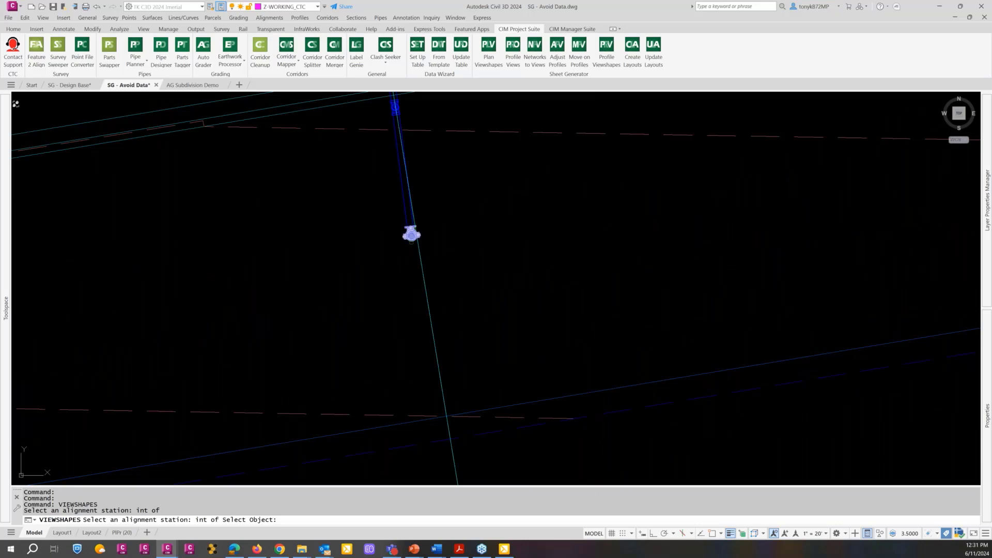
{"action": "left_click", "coordinate": [411, 235]}
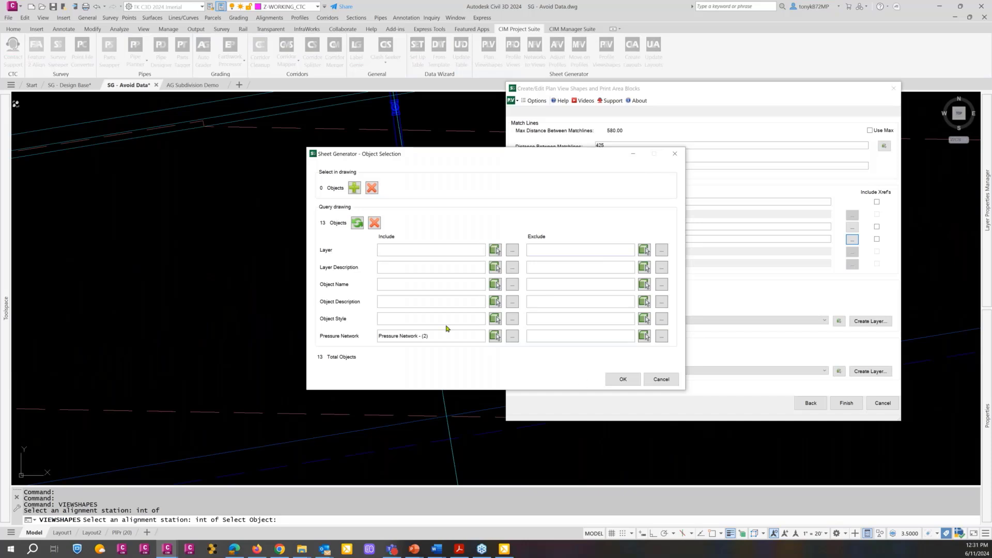
{"action": "left_click", "coordinate": [623, 379]}
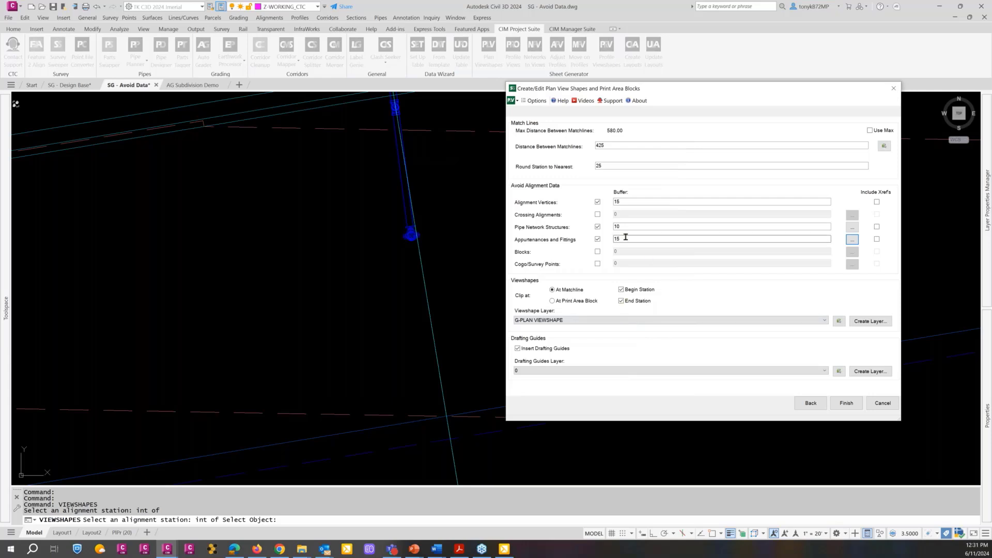
Step: Include crossing alignments in the avoid data with a buffer of 5, and open their object selection
{"action": "left_click", "coordinate": [598, 216]}
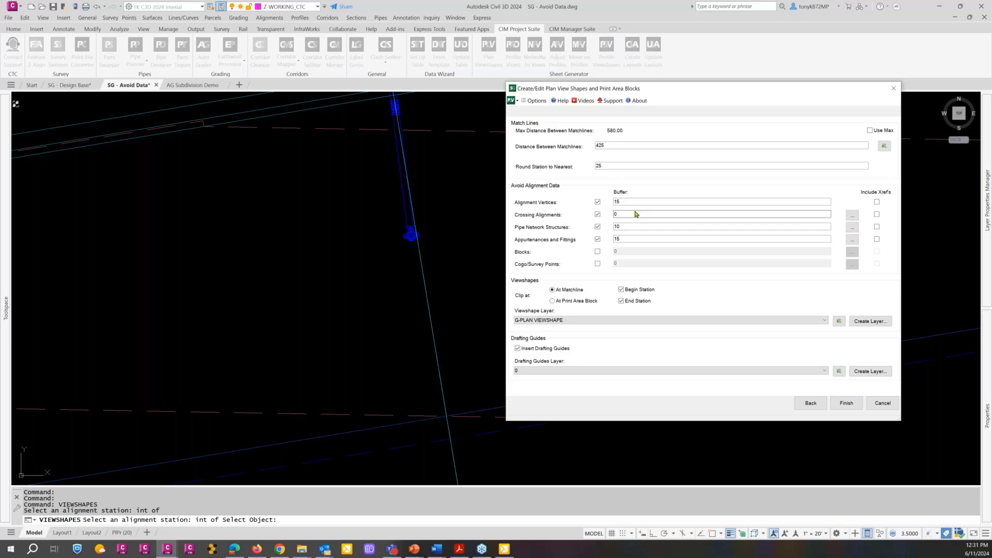
{"action": "left_click_drag", "start_coordinate": [636, 213], "coordinate": [608, 218]}
{"action": "left_click", "coordinate": [852, 216]}
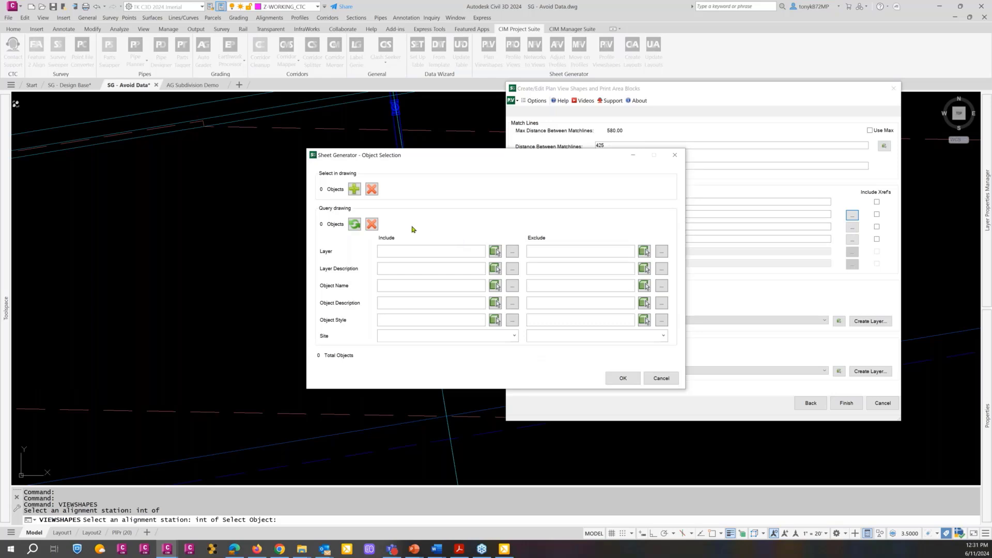
Step: Select the alignment crossing Main east of the large curve as the crossing alignment to avoid
{"action": "left_click", "coordinate": [354, 190]}
{"action": "scroll", "coordinate": [380, 282], "scroll_direction": "down", "scroll_amount": 6}
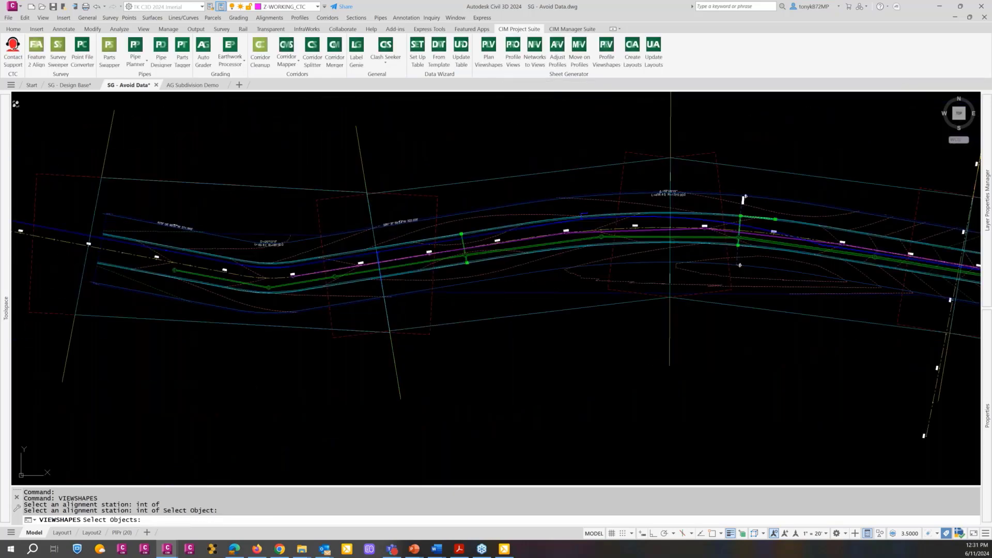
{"action": "scroll", "coordinate": [695, 254], "scroll_direction": "down", "scroll_amount": 1}
{"action": "middle_click_drag", "start_coordinate": [763, 254], "coordinate": [586, 248]}
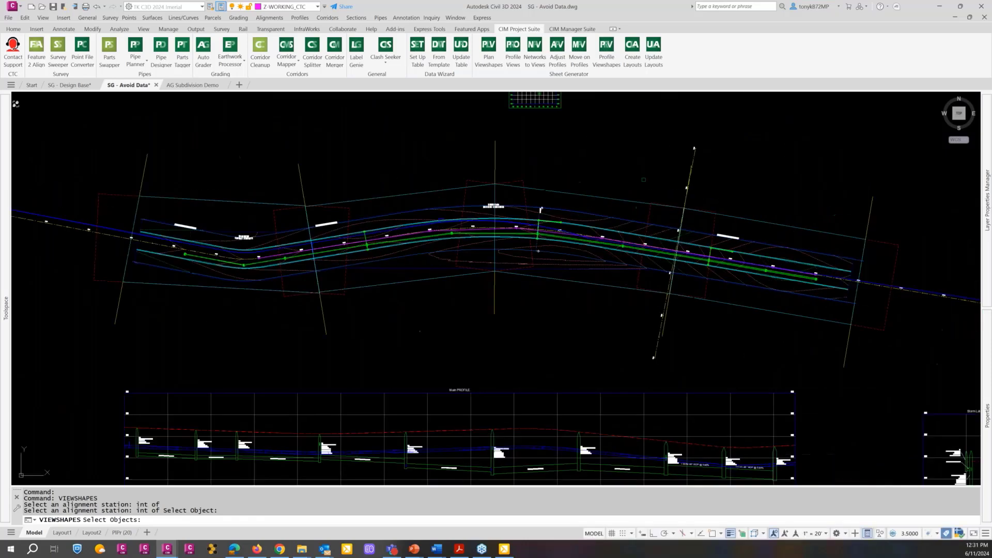
{"action": "left_click", "coordinate": [687, 189]}
{"action": "key", "text": "Return"}
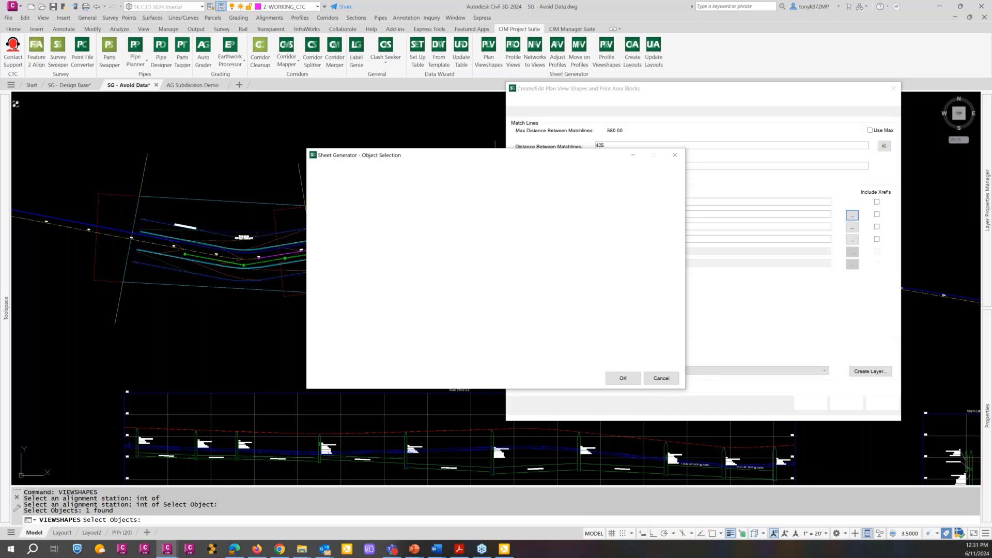
{"action": "left_click", "coordinate": [623, 380]}
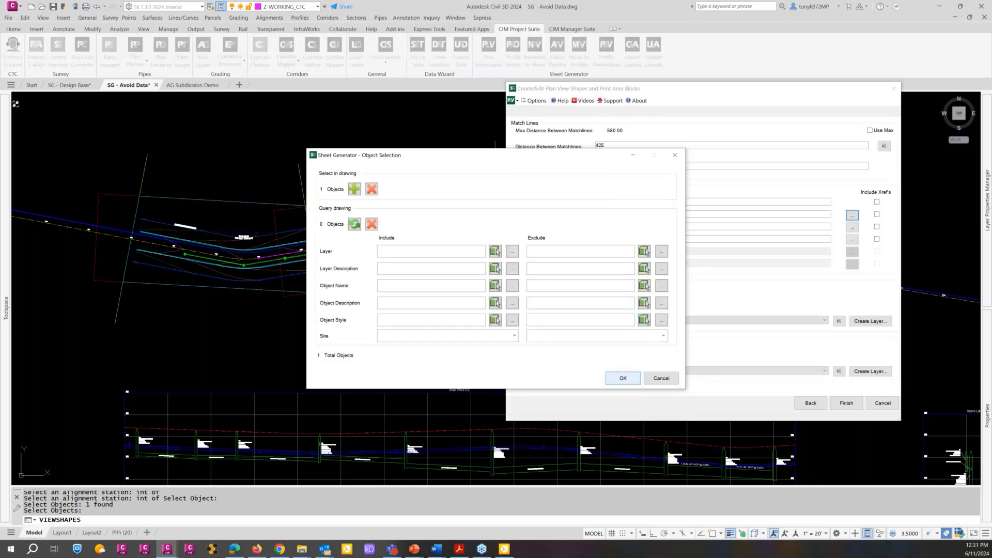
{"action": "left_click", "coordinate": [620, 383]}
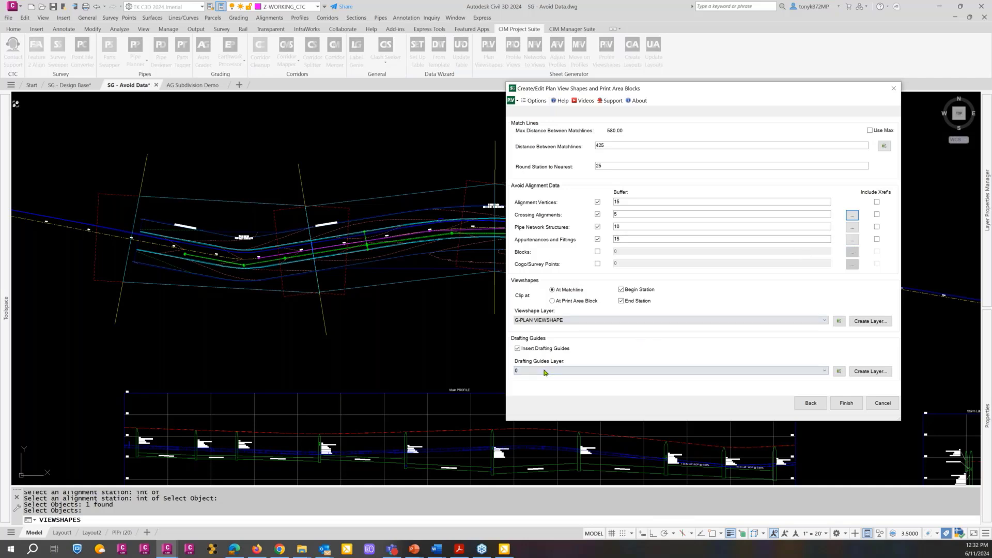
Step: Set the drafting guides layer to G-DRAFTING GUIDES and generate the plan view shapes and print area blocks
{"action": "left_click", "coordinate": [683, 373]}
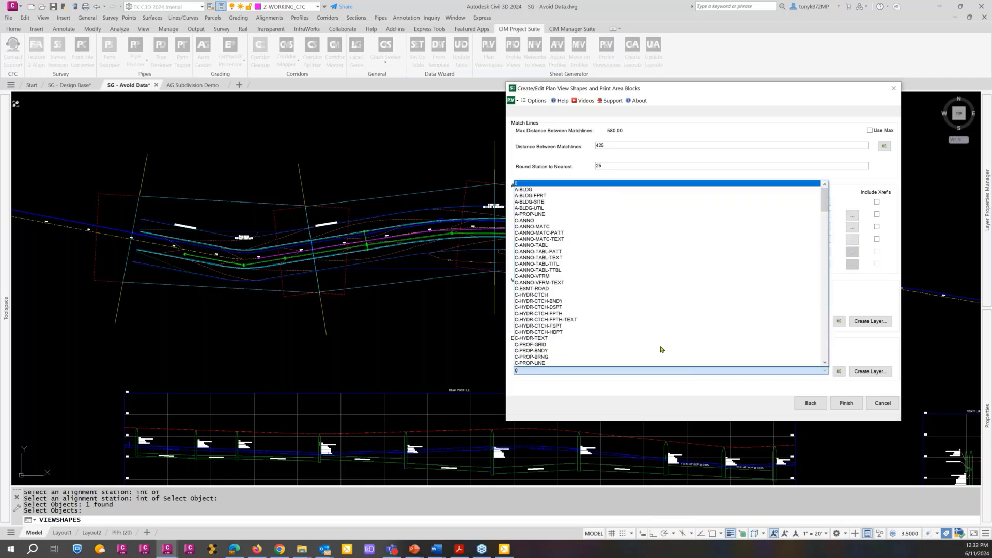
{"action": "scroll", "coordinate": [533, 285], "scroll_direction": "down", "scroll_amount": 15}
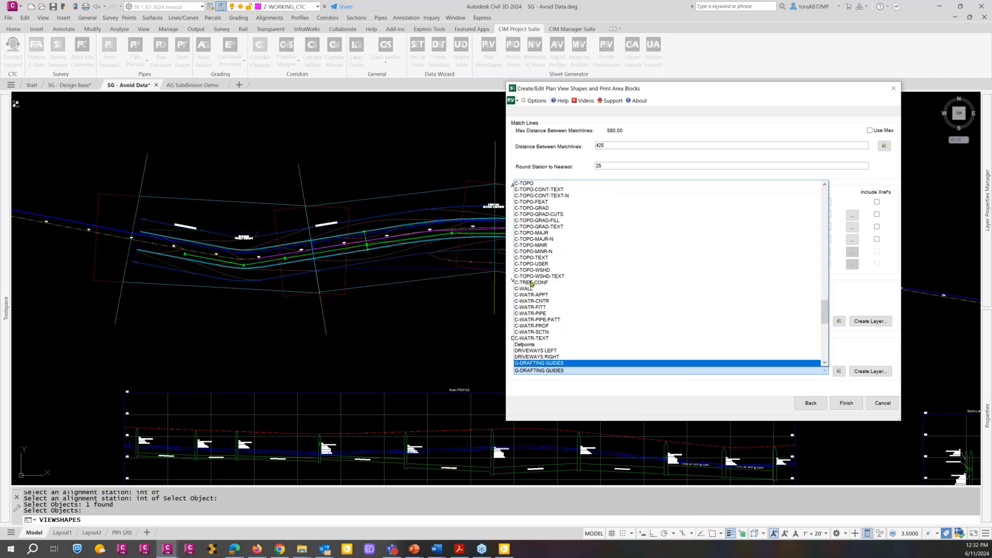
{"action": "scroll", "coordinate": [534, 289], "scroll_direction": "down", "scroll_amount": 1}
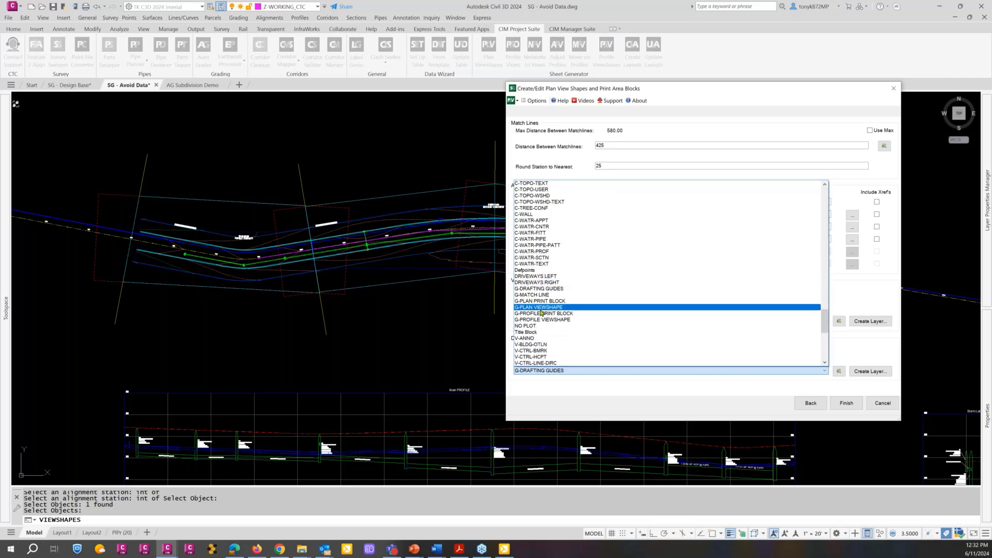
{"action": "left_click", "coordinate": [537, 307]}
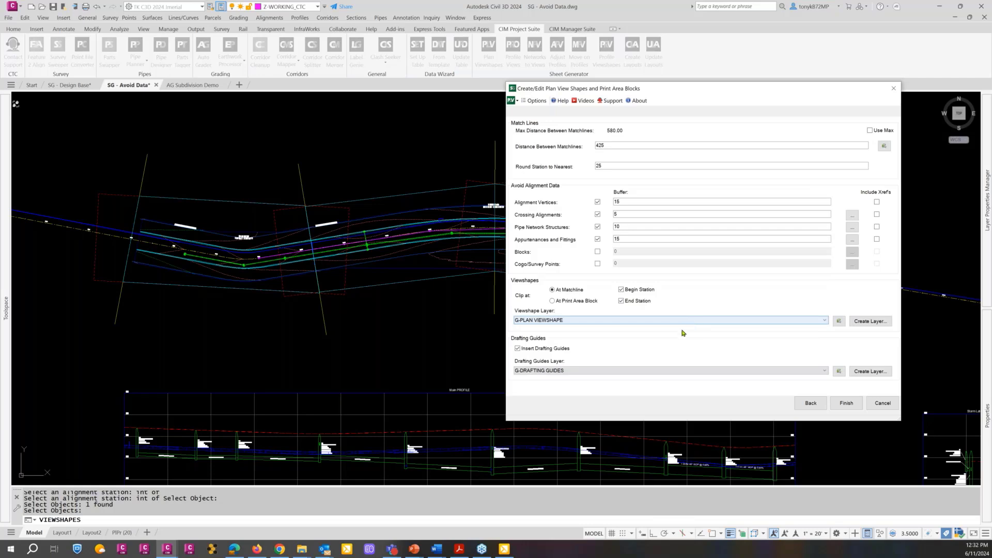
{"action": "left_click", "coordinate": [841, 405]}
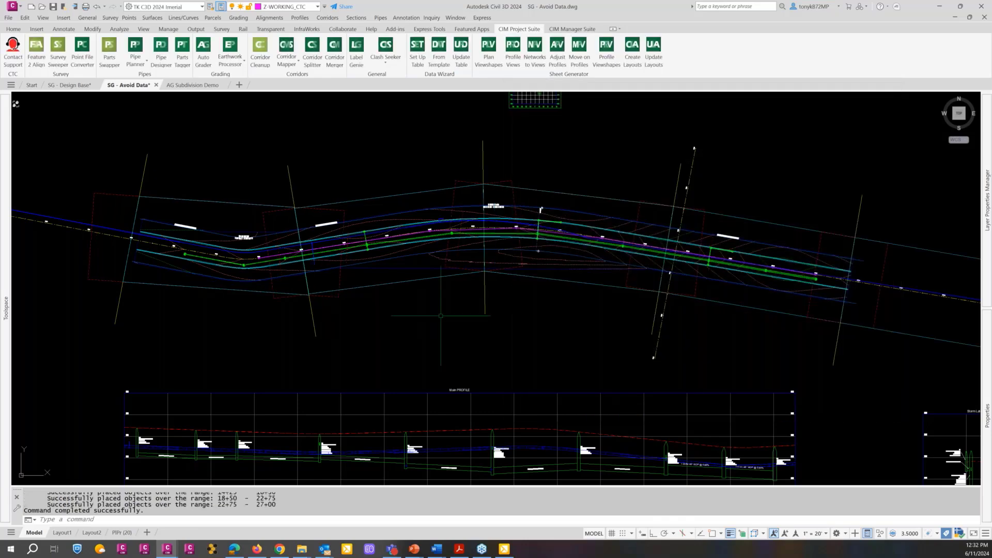
Step: Examine the new match lines along Main for clearance from the pressure fittings, pipe structures and crossing alignment
{"action": "scroll", "coordinate": [306, 253], "scroll_direction": "up", "scroll_amount": 6}
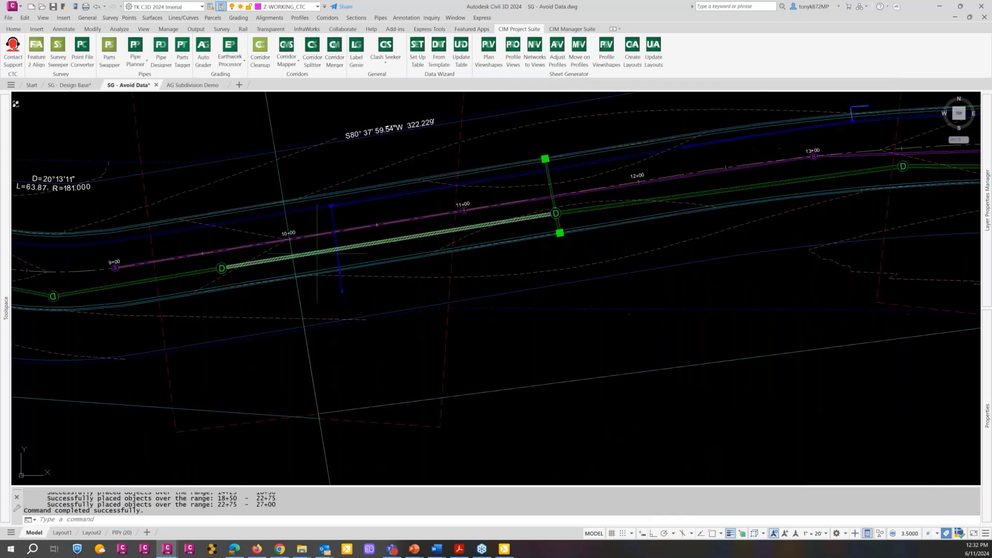
{"action": "scroll", "coordinate": [330, 252], "scroll_direction": "down", "scroll_amount": 6}
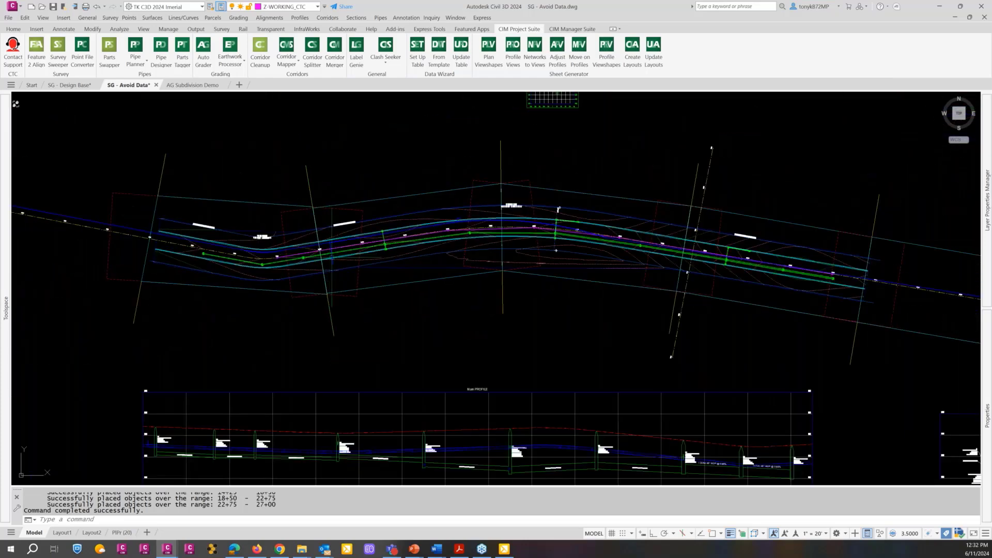
{"action": "scroll", "coordinate": [556, 251], "scroll_direction": "up", "scroll_amount": 6}
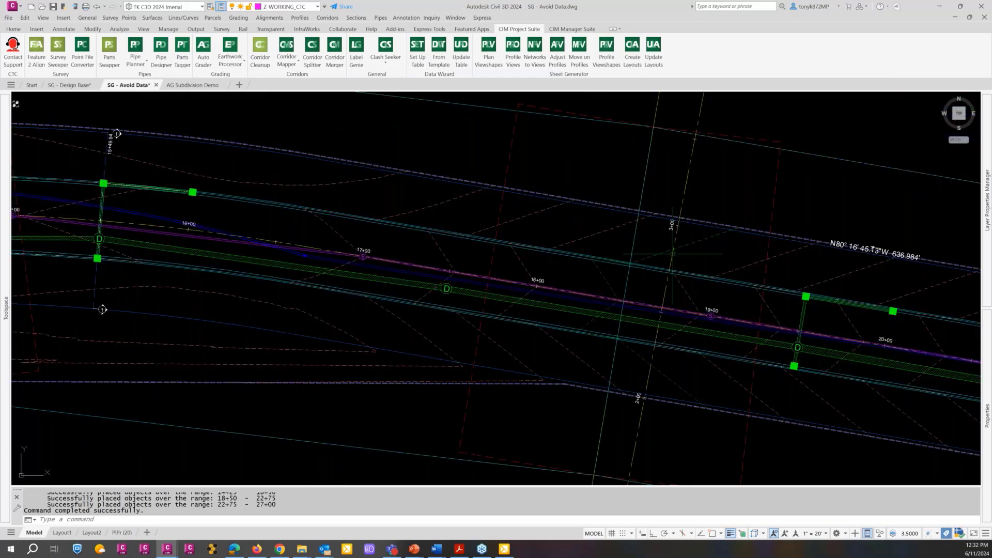
{"action": "scroll", "coordinate": [673, 254], "scroll_direction": "down", "scroll_amount": 6}
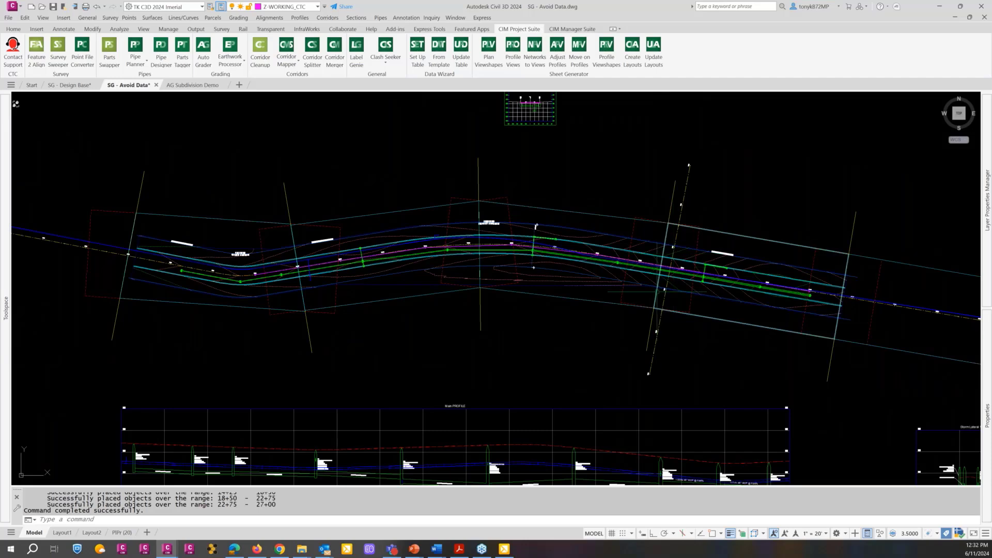
{"action": "scroll", "coordinate": [455, 266], "scroll_direction": "down", "scroll_amount": 3}
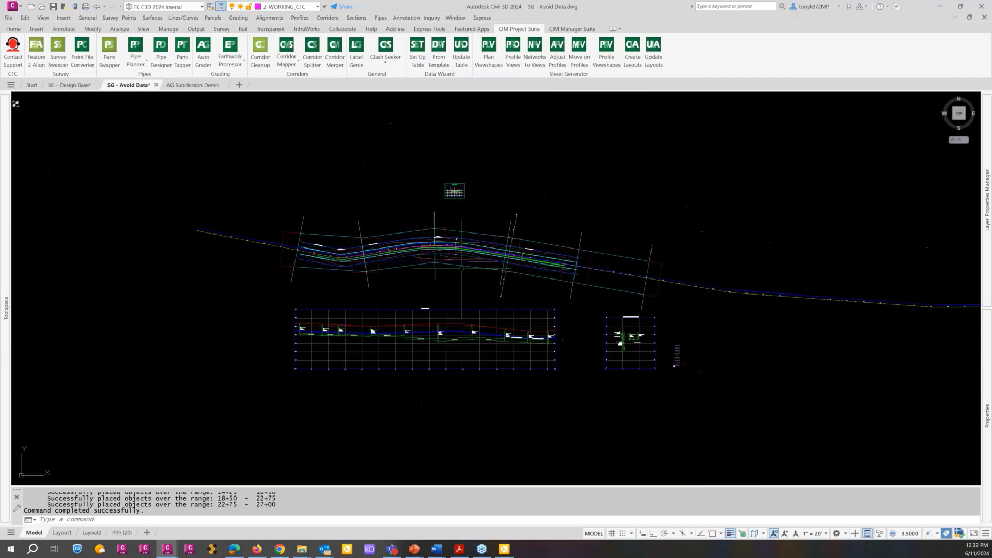
{"action": "scroll", "coordinate": [416, 273], "scroll_direction": "up", "scroll_amount": 6}
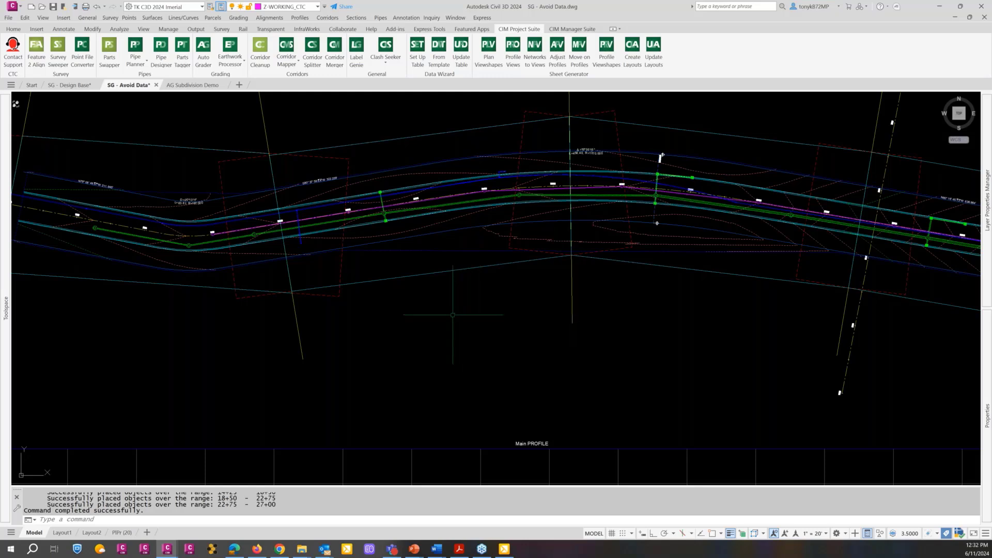
{"action": "scroll", "coordinate": [425, 308], "scroll_direction": "down", "scroll_amount": 4}
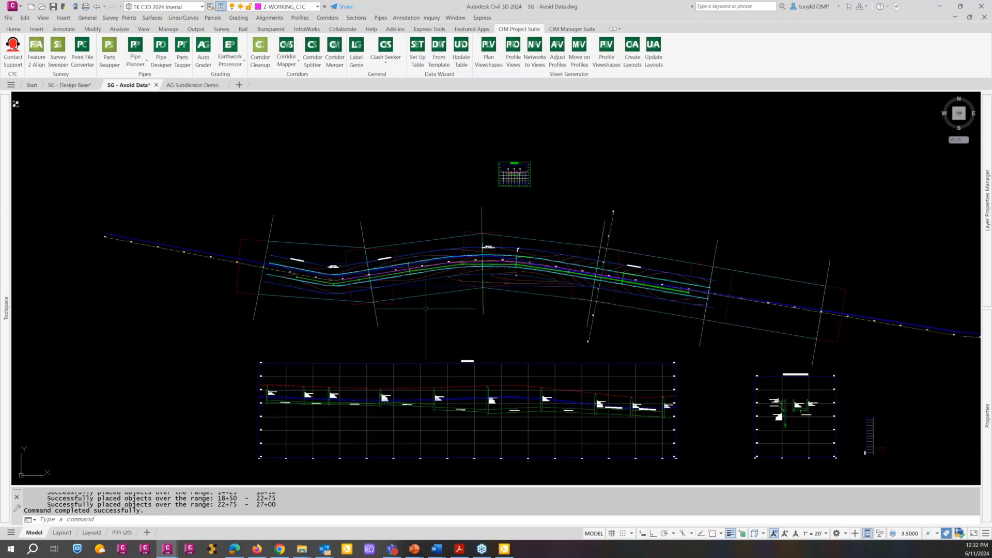
{"action": "key", "text": "Escape"}
{"action": "middle_click_drag", "start_coordinate": [426, 308], "coordinate": [411, 258]}
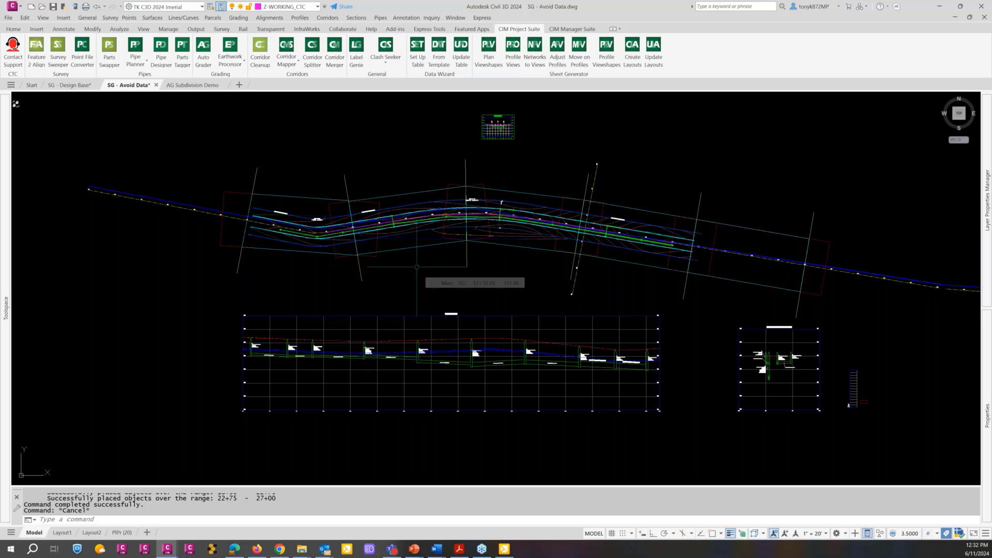
{"action": "scroll", "coordinate": [406, 258], "scroll_direction": "up", "scroll_amount": 5}
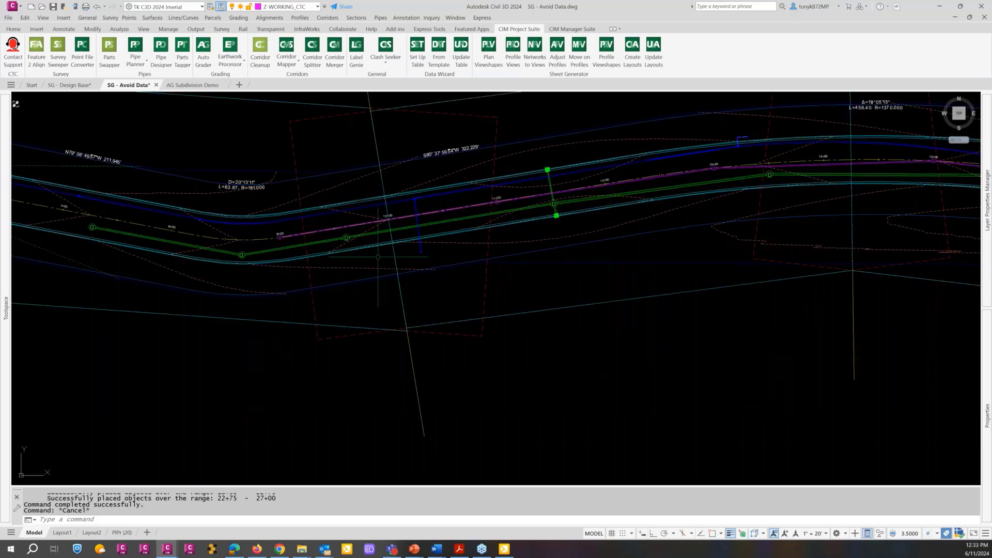
{"action": "scroll", "coordinate": [378, 256], "scroll_direction": "down", "scroll_amount": 6}
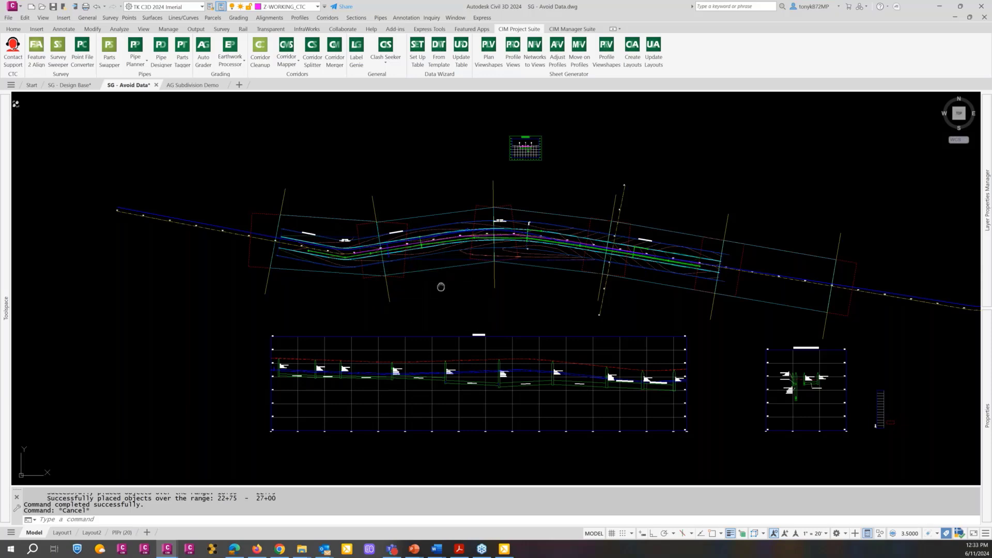
{"action": "middle_click_drag", "start_coordinate": [441, 287], "coordinate": [391, 247]}
{"action": "key", "text": "Escape"}
{"action": "key", "text": "Escape"}
{"action": "key", "text": "Escape"}
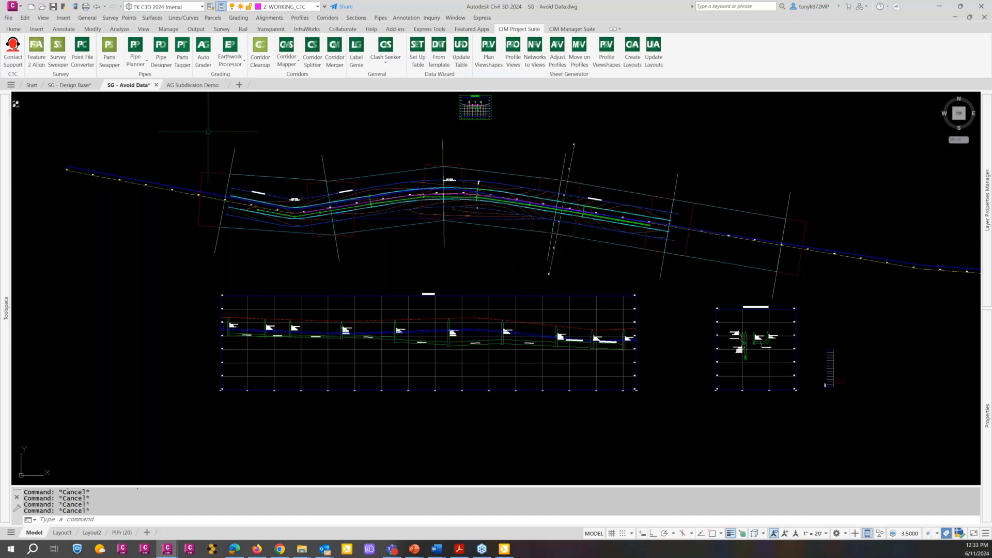
{"action": "scroll", "coordinate": [253, 201], "scroll_direction": "up", "scroll_amount": 4}
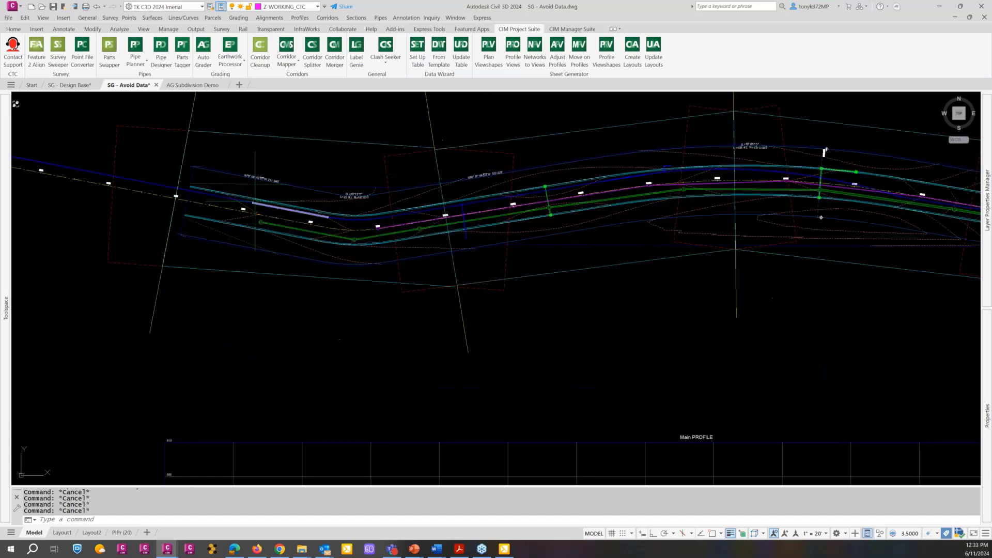
{"action": "scroll", "coordinate": [824, 152], "scroll_direction": "down", "scroll_amount": 5}
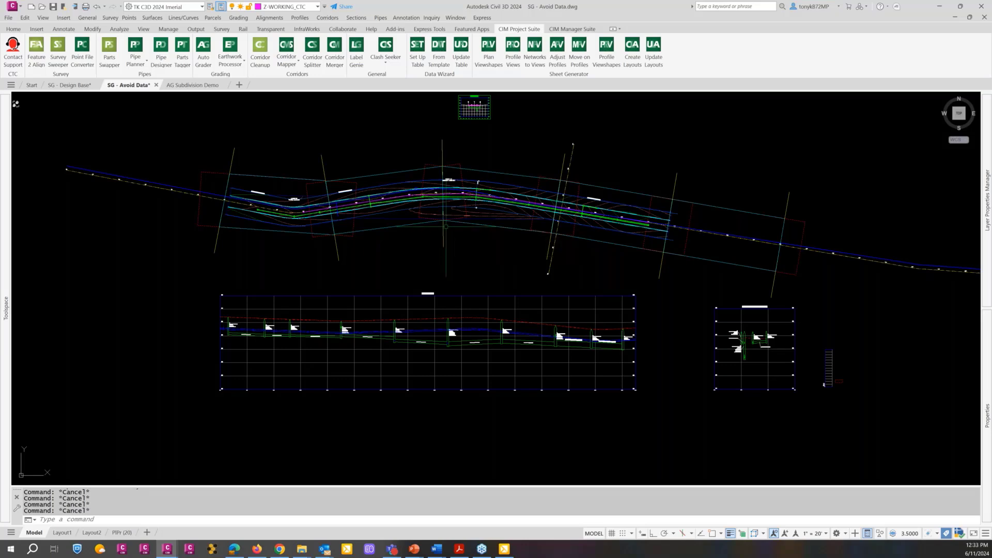
Step: Switch to the AG Subdivision Demo drawing and examine the cul-de-sac's right-of-way line, lot lines and surrounding contours
{"action": "left_click", "coordinate": [194, 87]}
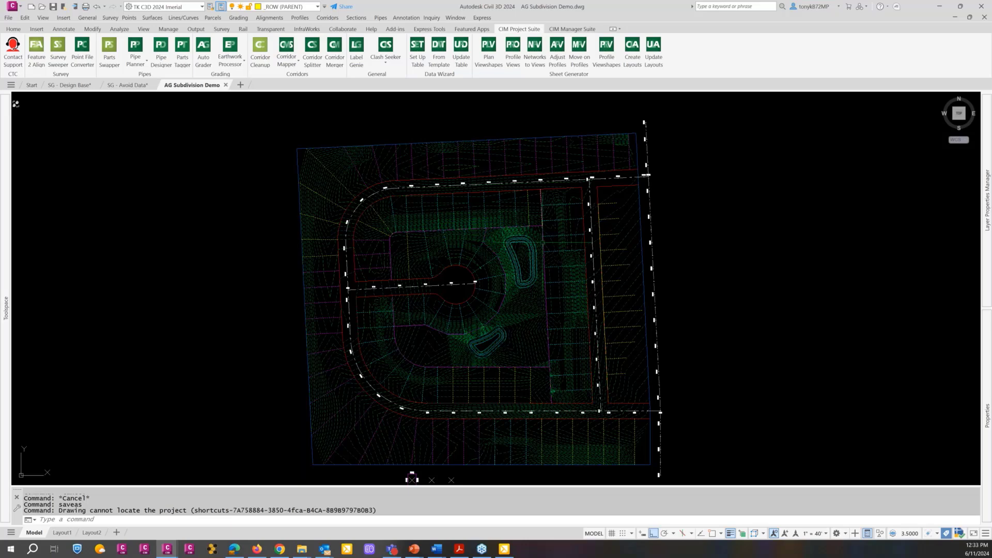
{"action": "middle_click_drag", "start_coordinate": [523, 228], "coordinate": [467, 199]}
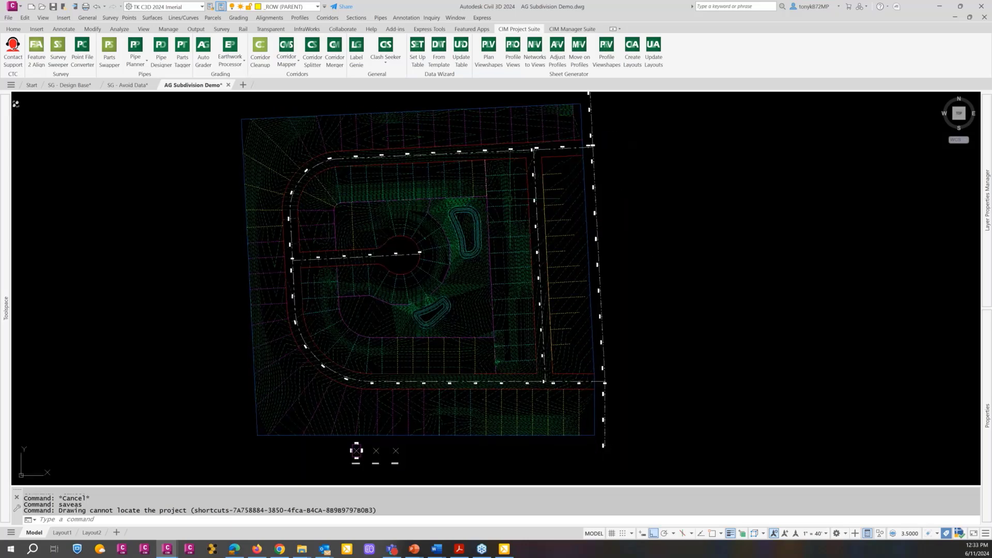
{"action": "key", "text": "Escape"}
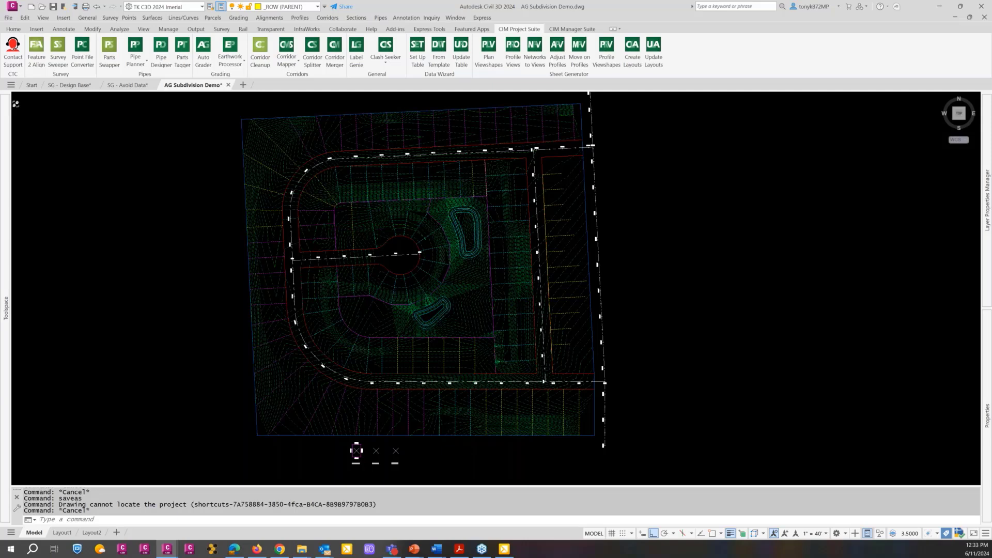
{"action": "scroll", "coordinate": [359, 229], "scroll_direction": "up", "scroll_amount": 4}
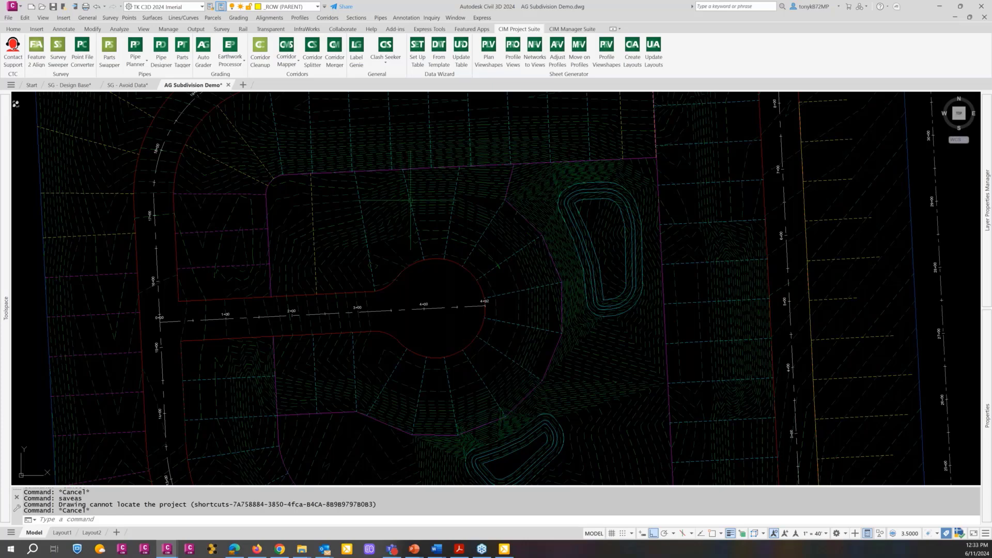
{"action": "mouse_move", "coordinate": [410, 201]}
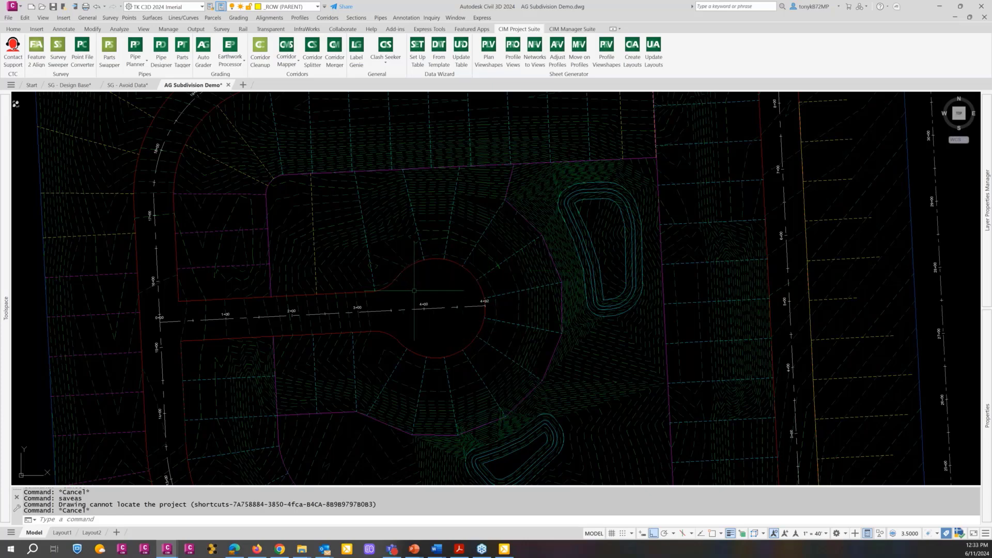
{"action": "scroll", "coordinate": [414, 291], "scroll_direction": "down", "scroll_amount": 2}
{"action": "key", "text": "Escape"}
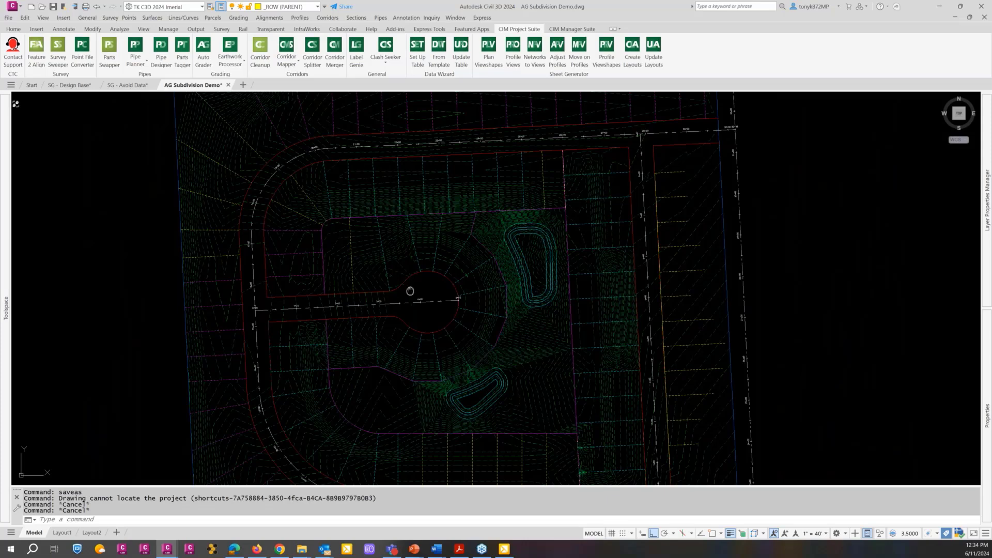
{"action": "middle_click_drag", "start_coordinate": [410, 289], "coordinate": [428, 287]}
{"action": "key", "text": "Escape"}
{"action": "scroll", "coordinate": [427, 287], "scroll_direction": "up", "scroll_amount": 5}
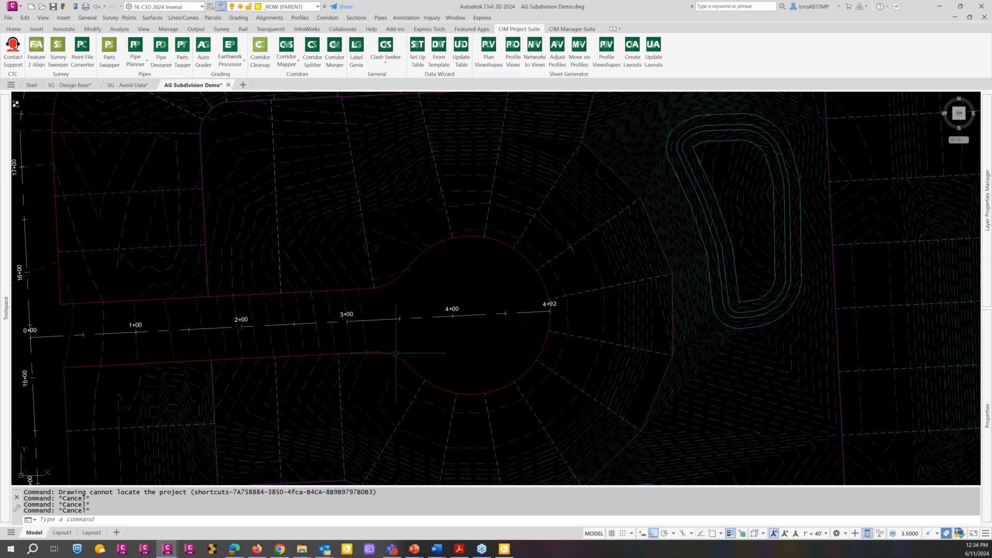
{"action": "scroll", "coordinate": [429, 284], "scroll_direction": "down", "scroll_amount": 2}
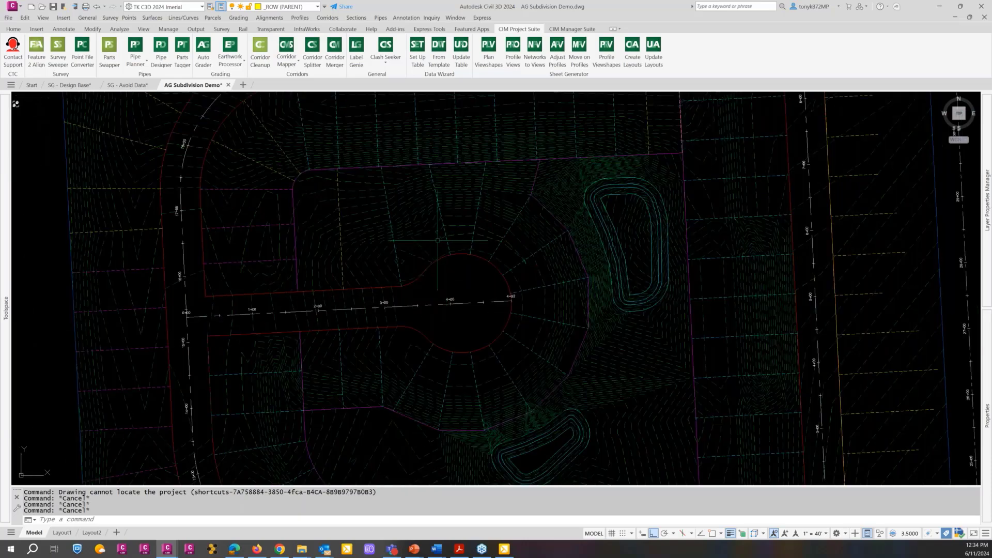
{"action": "key", "text": "Escape"}
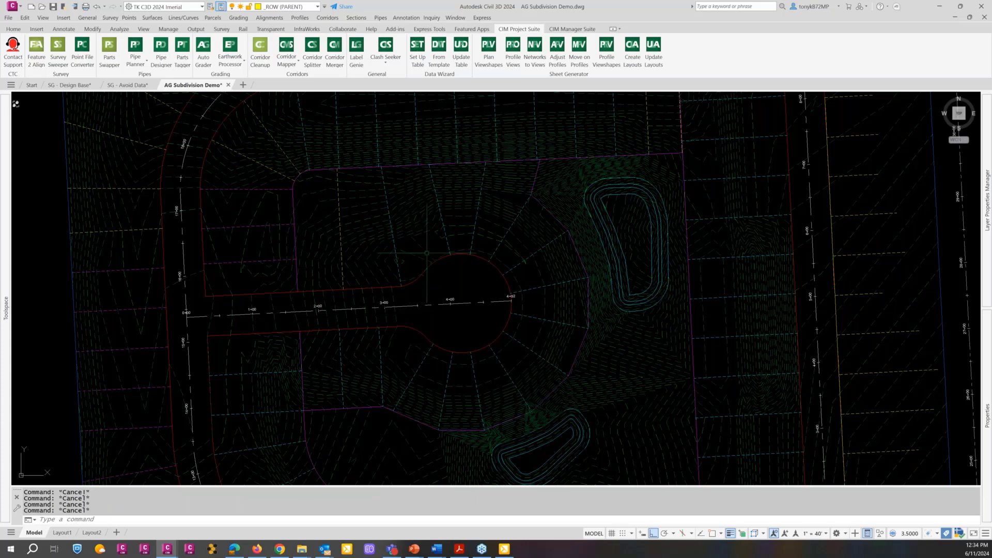
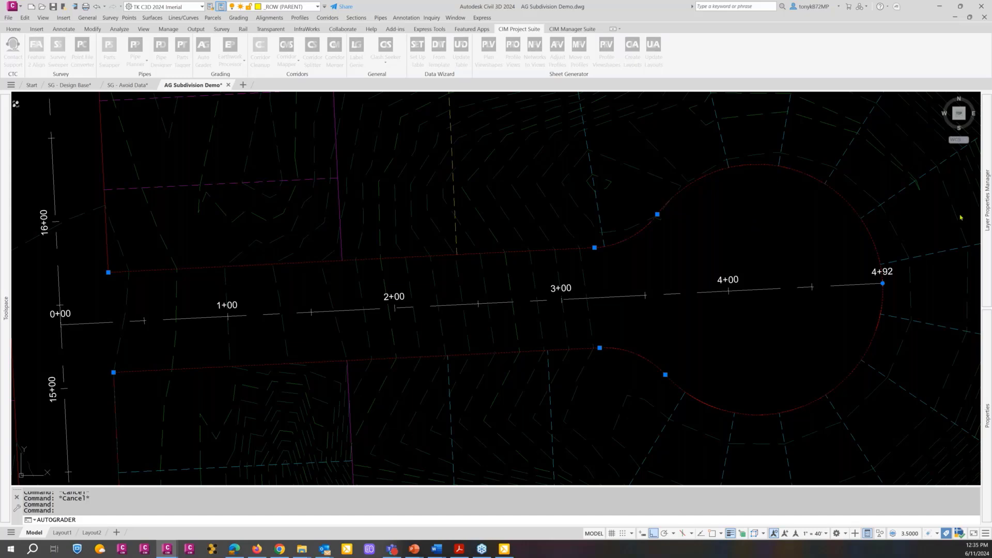
Step: Dismiss the Auto Grader object filter and view the Walkout Lot Lines Cul-de-sac perpendicular grading family
{"action": "key", "text": "Return"}
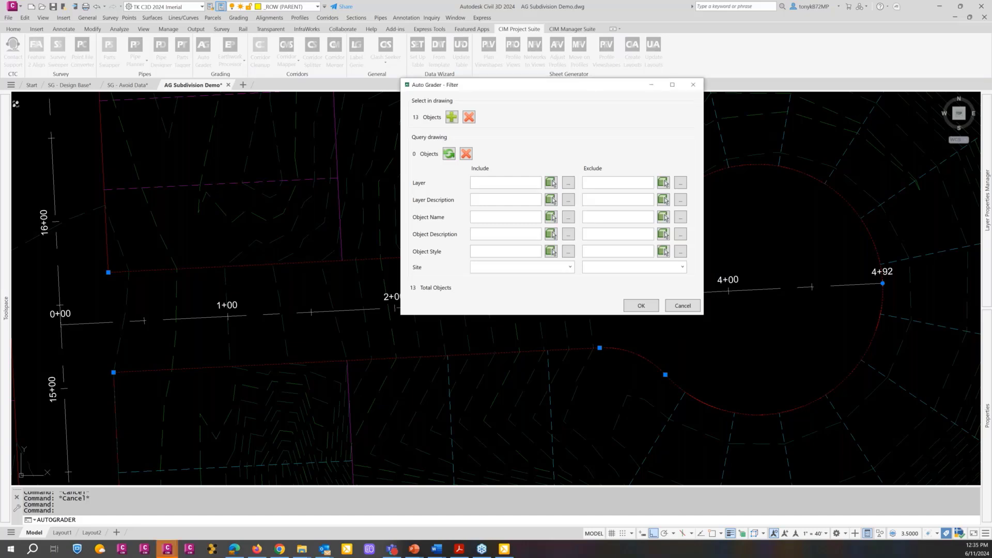
{"action": "left_click", "coordinate": [682, 306]}
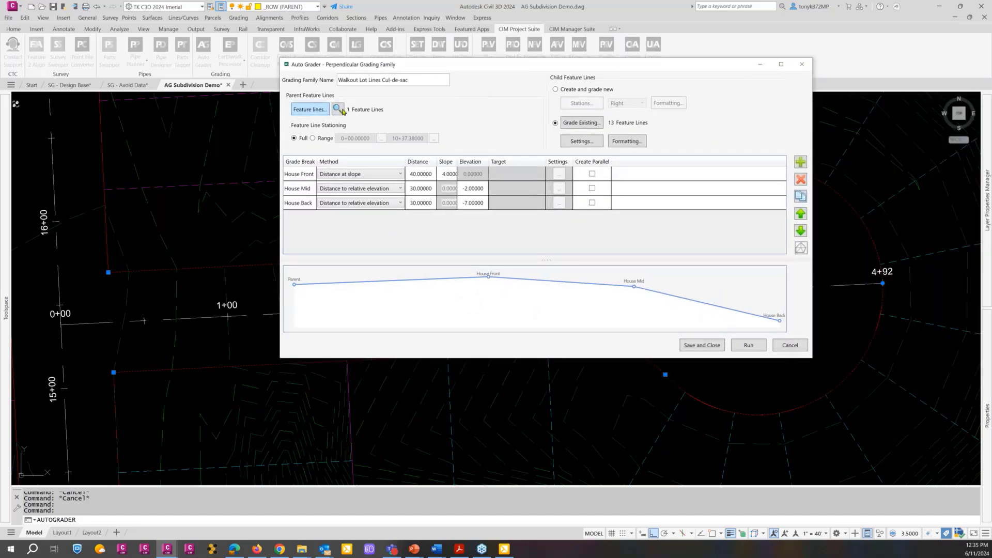
{"action": "mouse_move", "coordinate": [460, 66]}
{"action": "left_mouse_down"}
{"action": "mouse_move", "coordinate": [549, 70]}
{"action": "mouse_move", "coordinate": [625, 47]}
{"action": "left_mouse_up"}
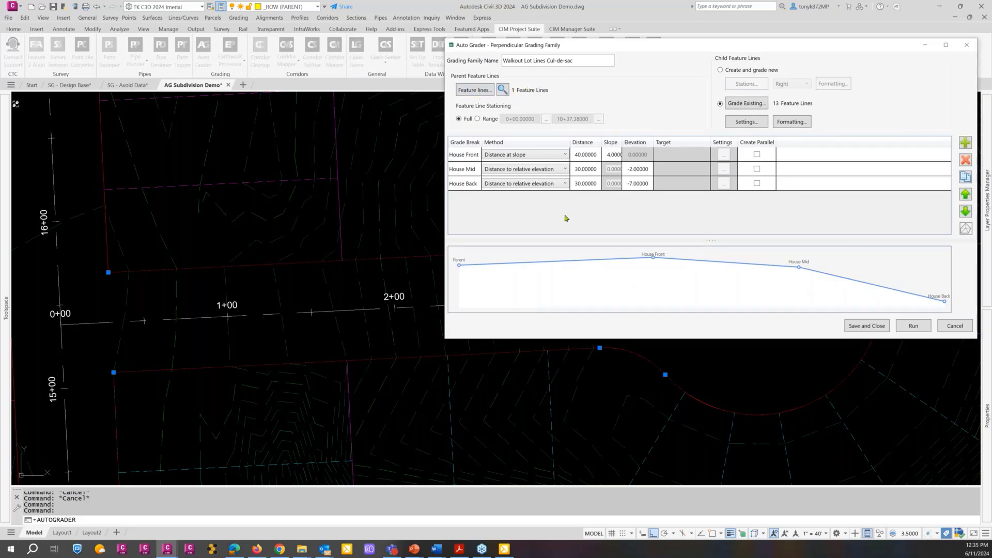
Step: Open the selection of existing child feature lines to grade, examine the lot lines around the cul-de-sac, and return to the grading family
{"action": "left_click", "coordinate": [747, 105]}
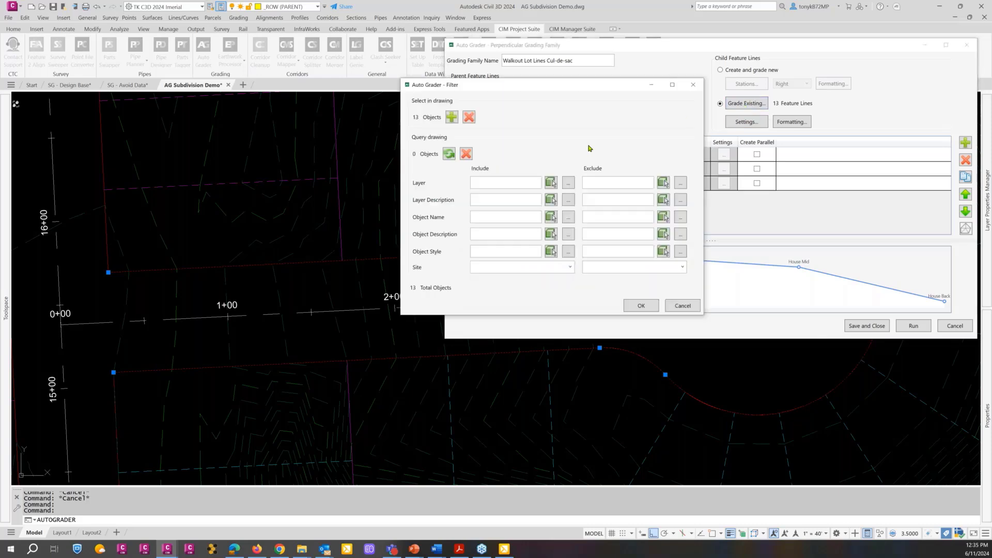
{"action": "left_click", "coordinate": [451, 119]}
{"action": "scroll", "coordinate": [593, 212], "scroll_direction": "down", "scroll_amount": 4}
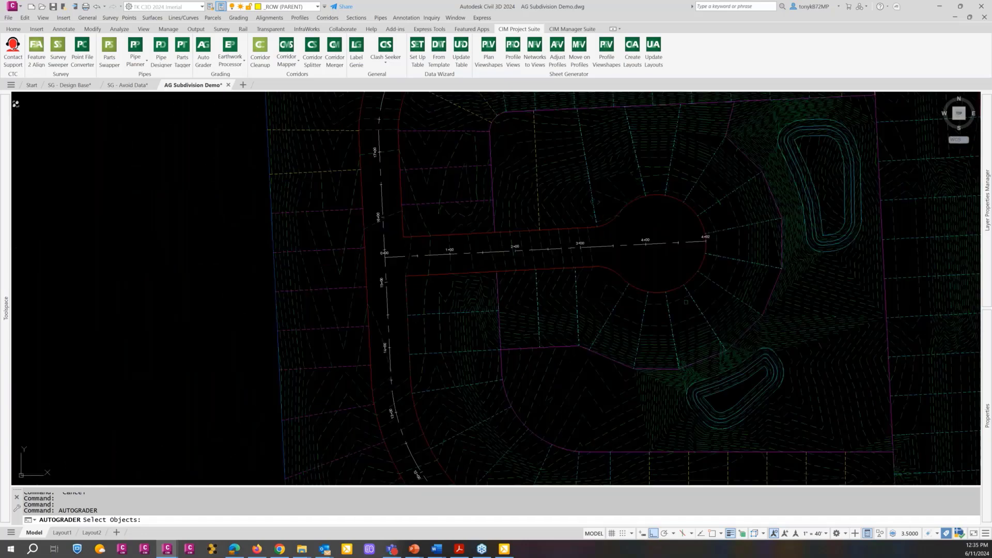
{"action": "scroll", "coordinate": [535, 277], "scroll_direction": "up", "scroll_amount": 6}
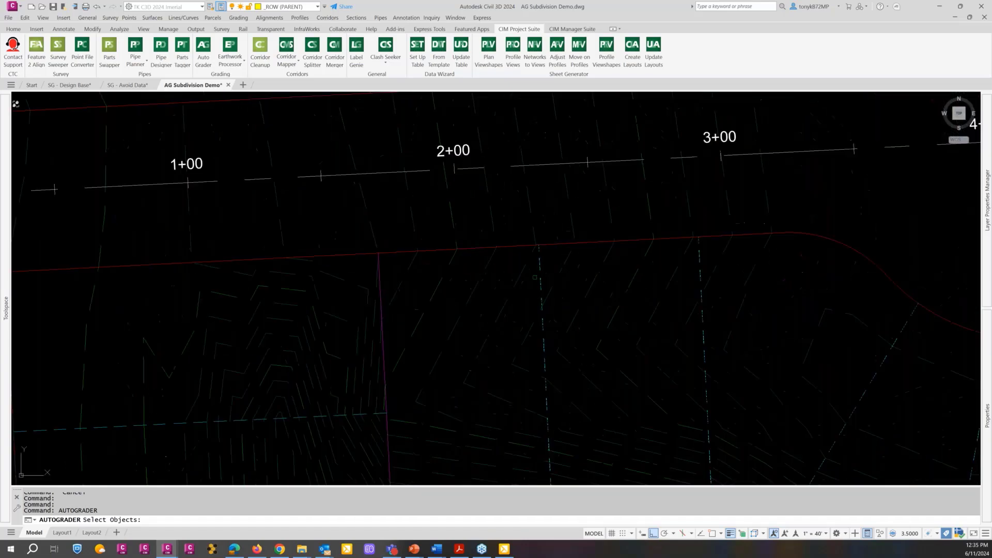
{"action": "scroll", "coordinate": [534, 277], "scroll_direction": "down", "scroll_amount": 6}
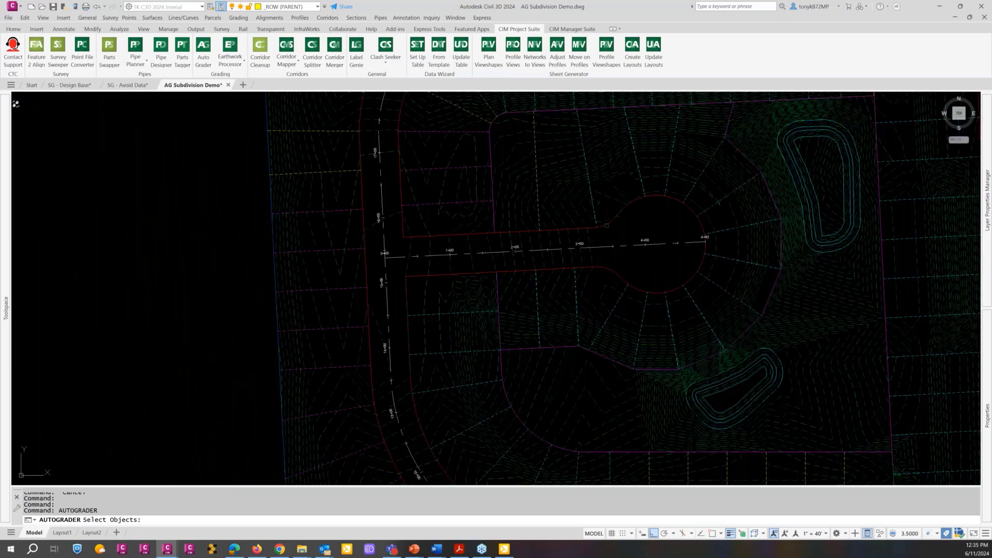
{"action": "middle_click_drag", "start_coordinate": [607, 226], "coordinate": [462, 242]}
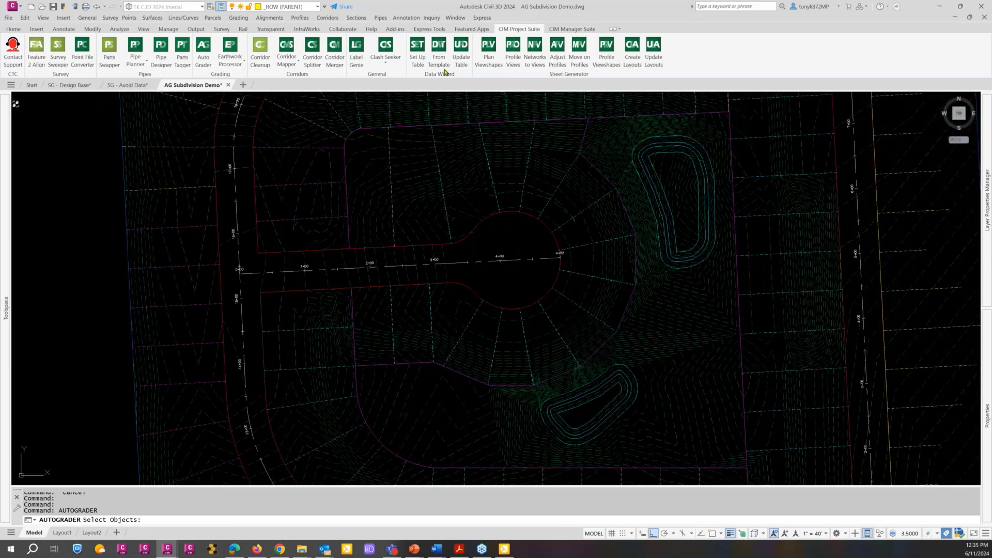
{"action": "left_click", "coordinate": [205, 57]}
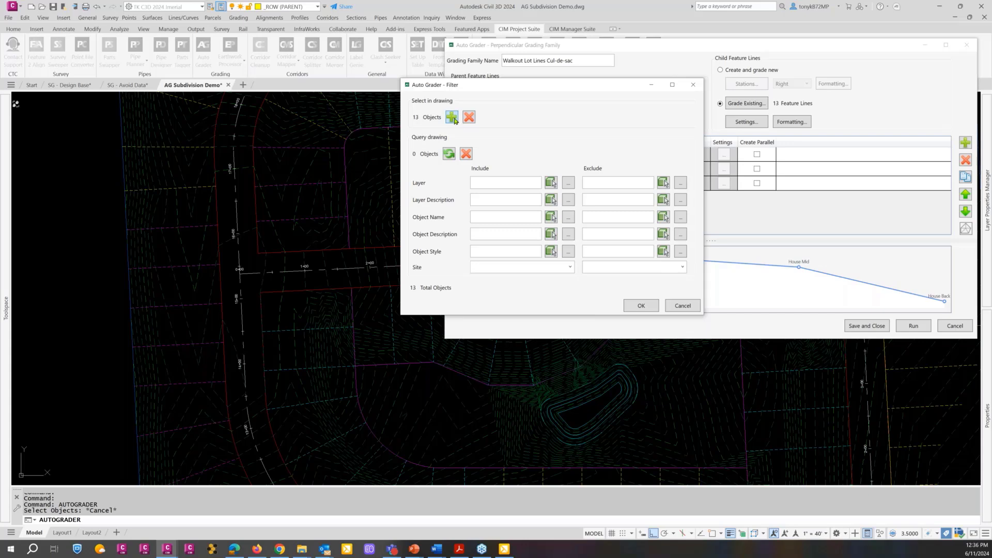
{"action": "left_click", "coordinate": [639, 306]}
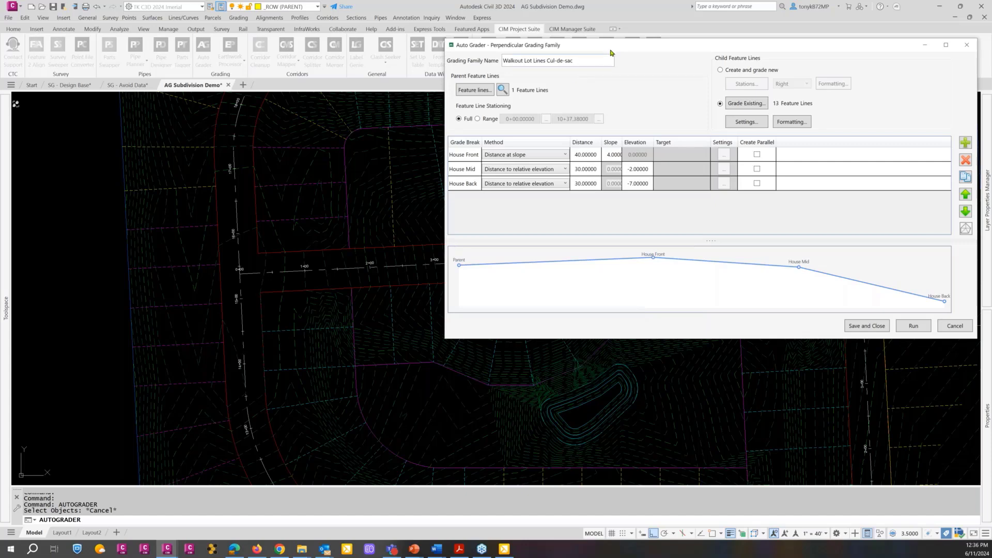
{"action": "mouse_move", "coordinate": [610, 45]}
{"action": "left_mouse_down"}
{"action": "mouse_move", "coordinate": [526, 268]}
{"action": "mouse_move", "coordinate": [557, 251]}
{"action": "mouse_move", "coordinate": [504, 71]}
{"action": "mouse_move", "coordinate": [526, 70]}
{"action": "left_mouse_up"}
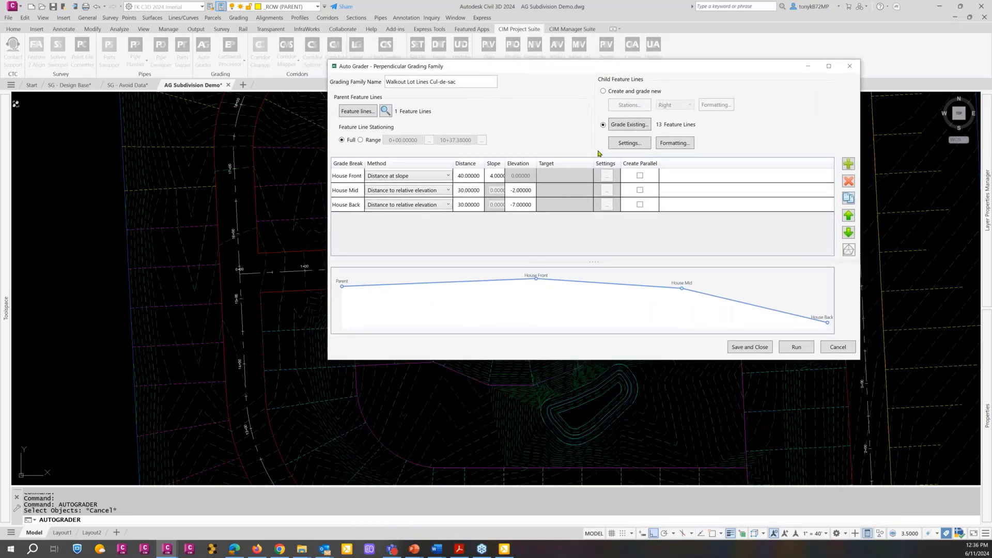
Step: Try a parent/child intersection fuzz factor of 0.5 in the settings for grading existing child lines
{"action": "left_click", "coordinate": [626, 144]}
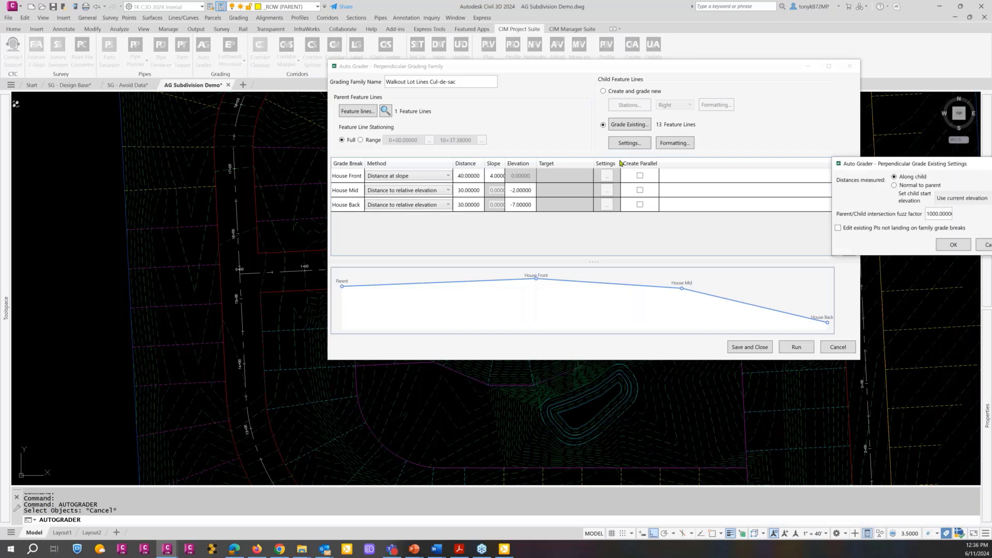
{"action": "left_click_drag", "start_coordinate": [922, 166], "coordinate": [382, 129]}
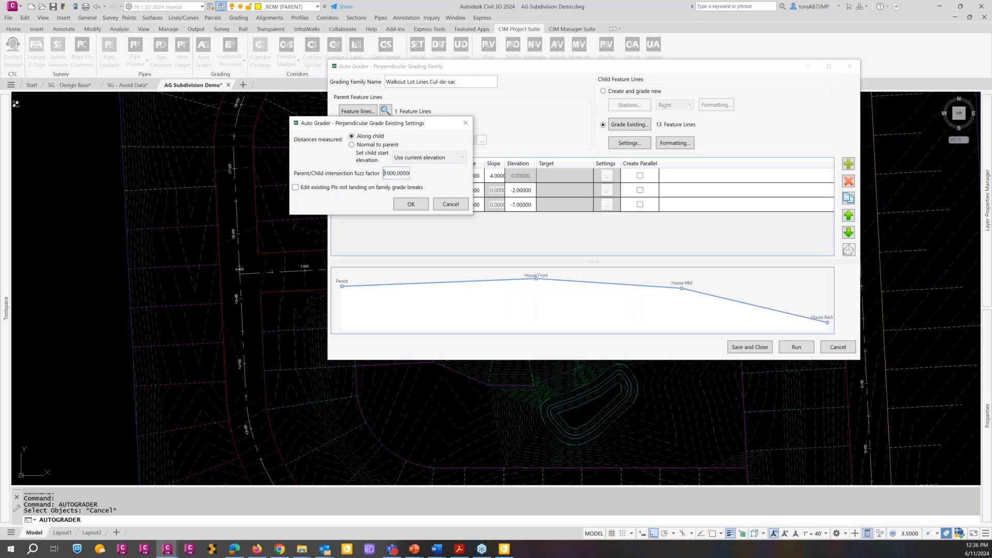
{"action": "left_click_drag", "start_coordinate": [384, 174], "coordinate": [451, 178]}
{"action": "type", "text": ".5"}
{"action": "left_click_drag", "start_coordinate": [392, 123], "coordinate": [339, 112]}
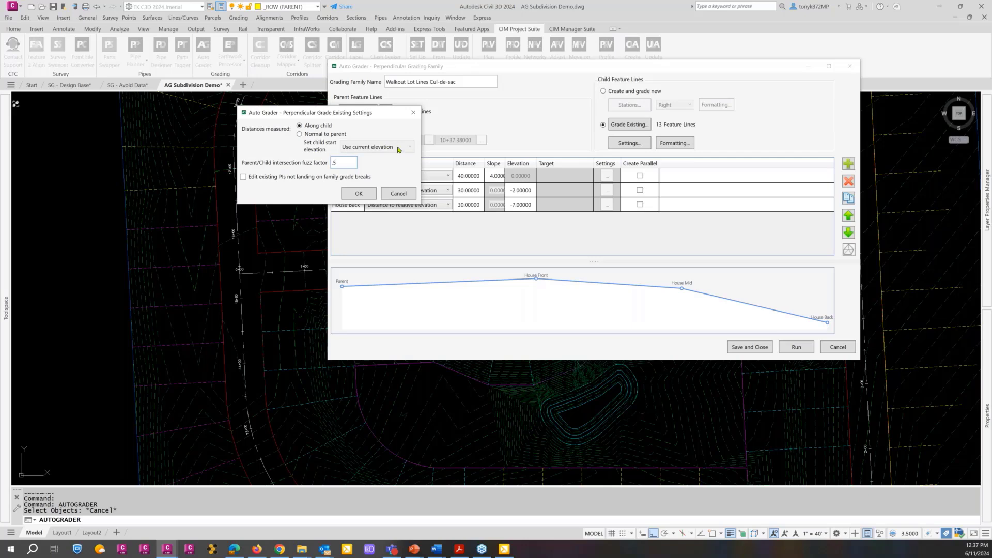
Step: Try measuring distances normal to parent, review the child start elevation options, and discard the grade existing settings
{"action": "left_click", "coordinate": [299, 134]}
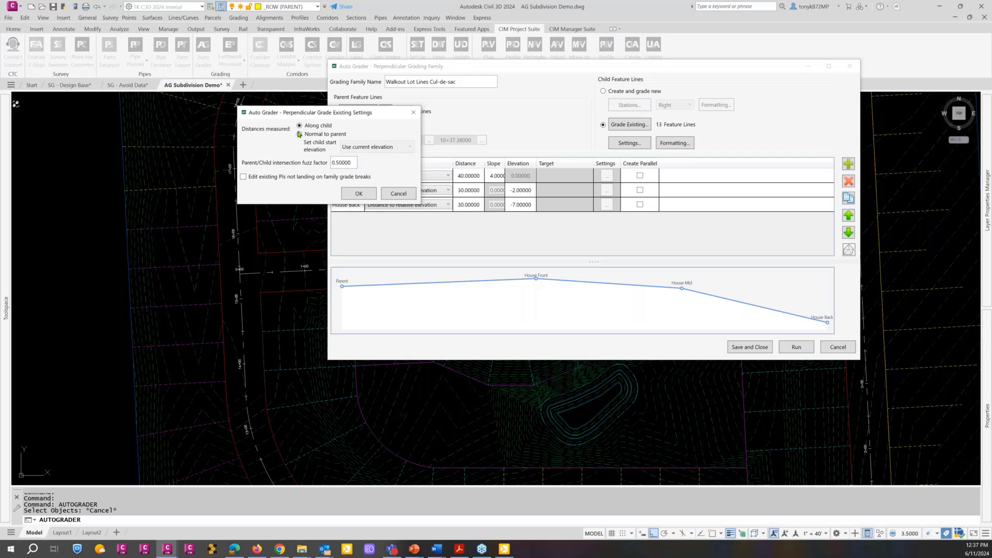
{"action": "left_click", "coordinate": [404, 150]}
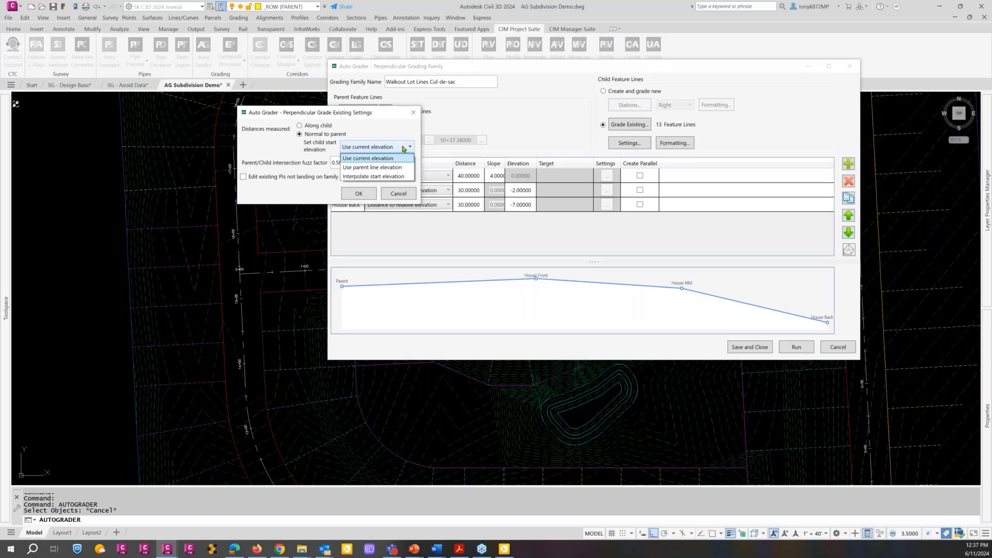
{"action": "left_click", "coordinate": [404, 149]}
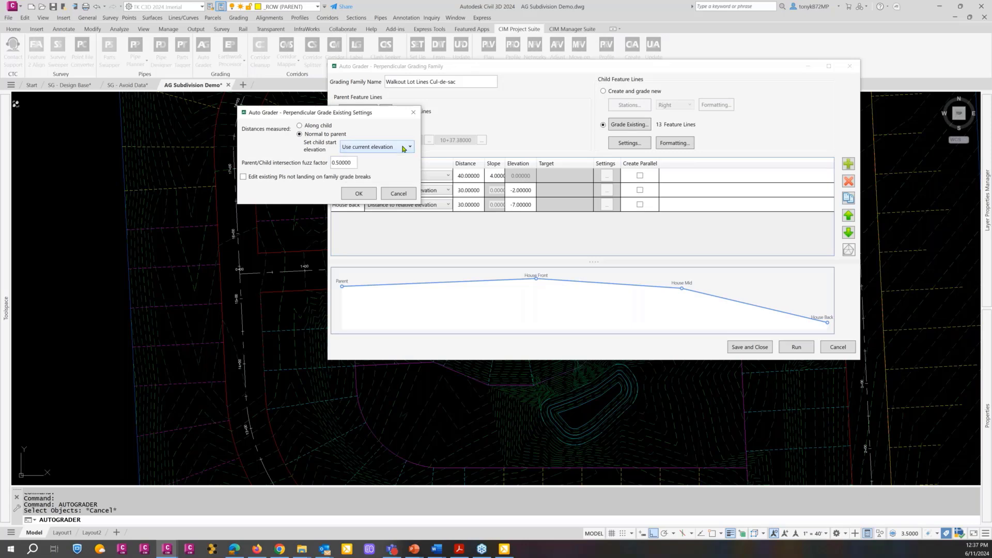
{"action": "left_click", "coordinate": [404, 149]}
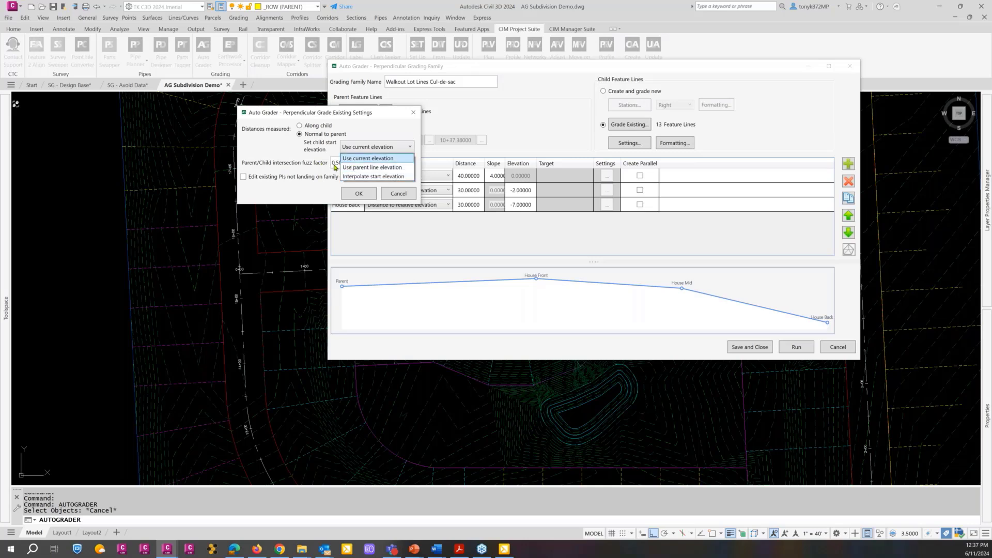
{"action": "left_click", "coordinate": [383, 148]}
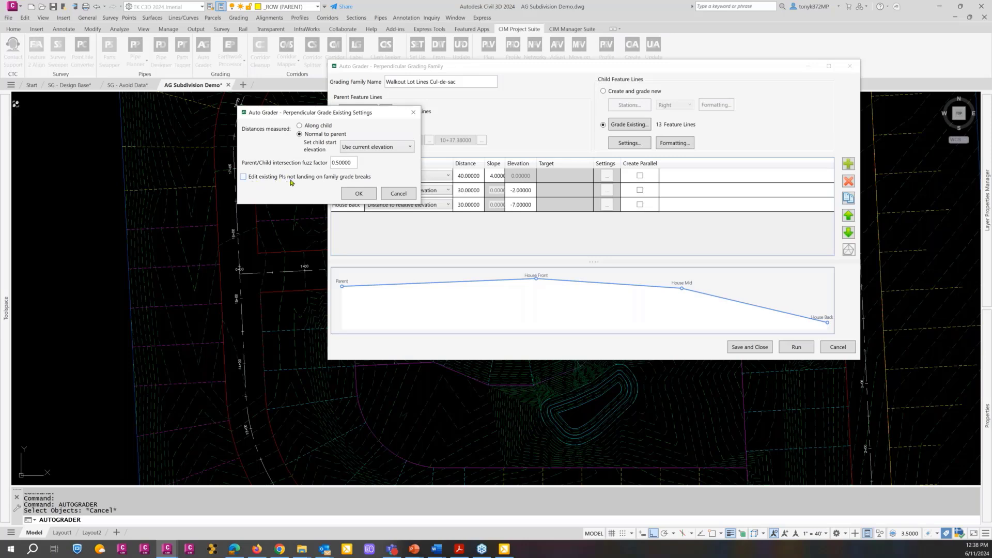
{"action": "left_click", "coordinate": [399, 195]}
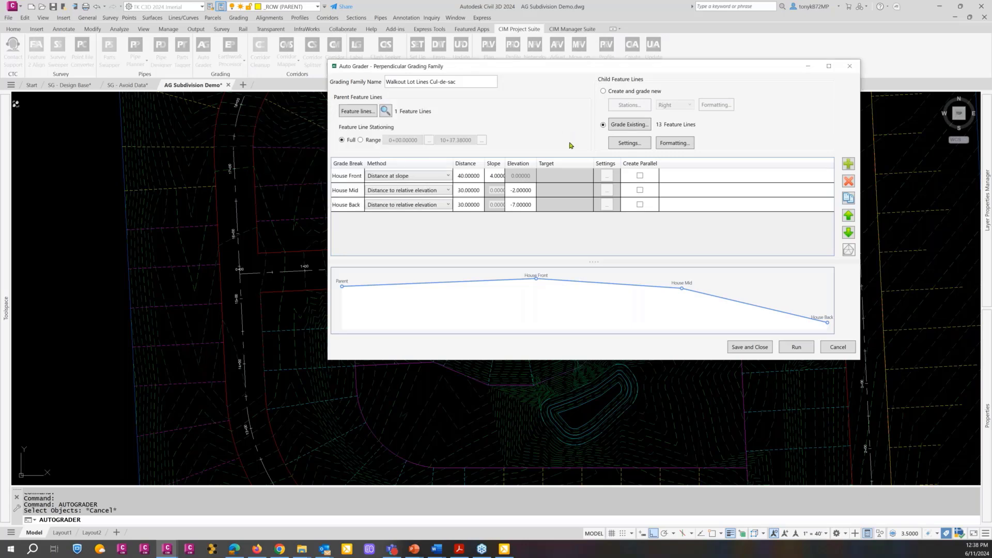
Step: Try a custom name as the naming convention in the child formatting, return it to Component Name, and discard the formatting changes
{"action": "left_click", "coordinate": [670, 144]}
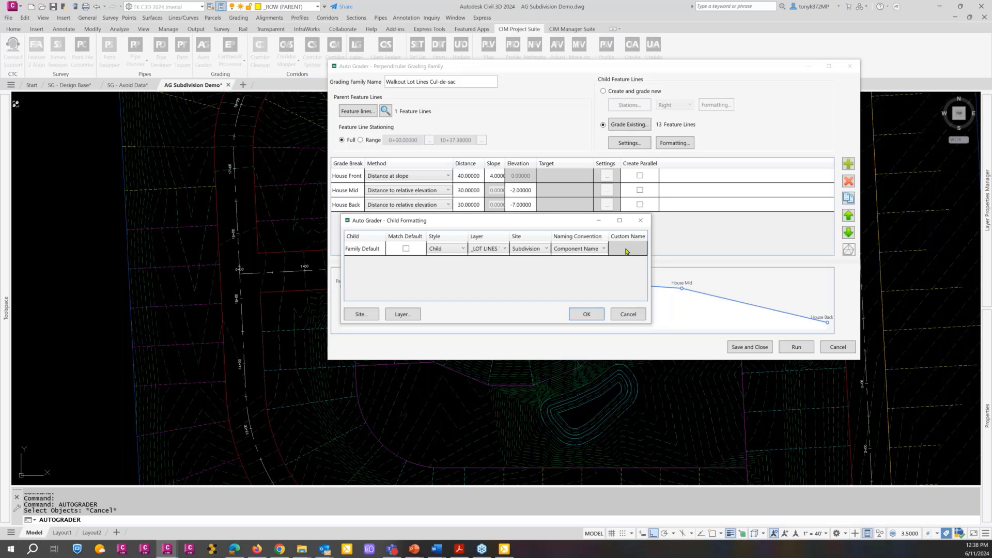
{"action": "left_click", "coordinate": [604, 249]}
{"action": "left_click", "coordinate": [604, 249]}
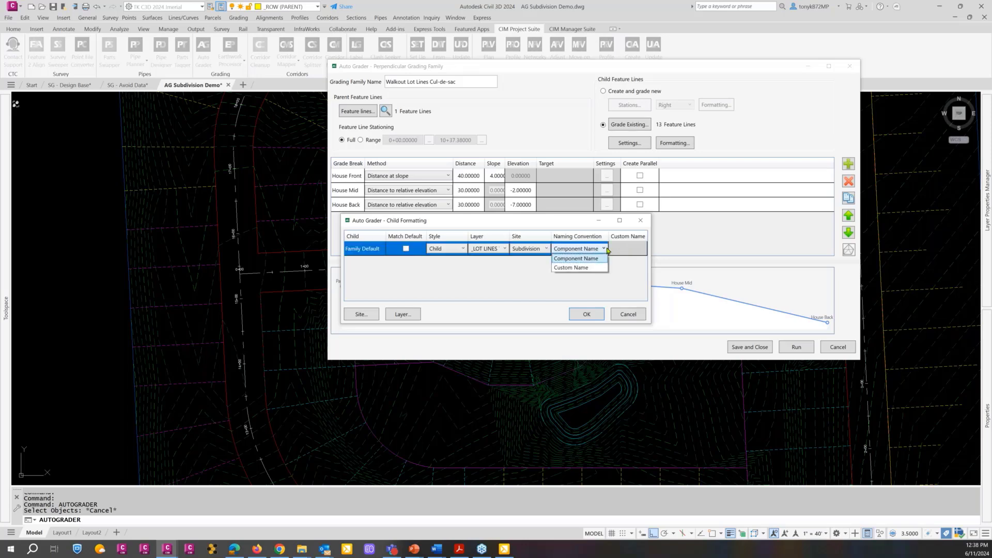
{"action": "left_click", "coordinate": [602, 268]}
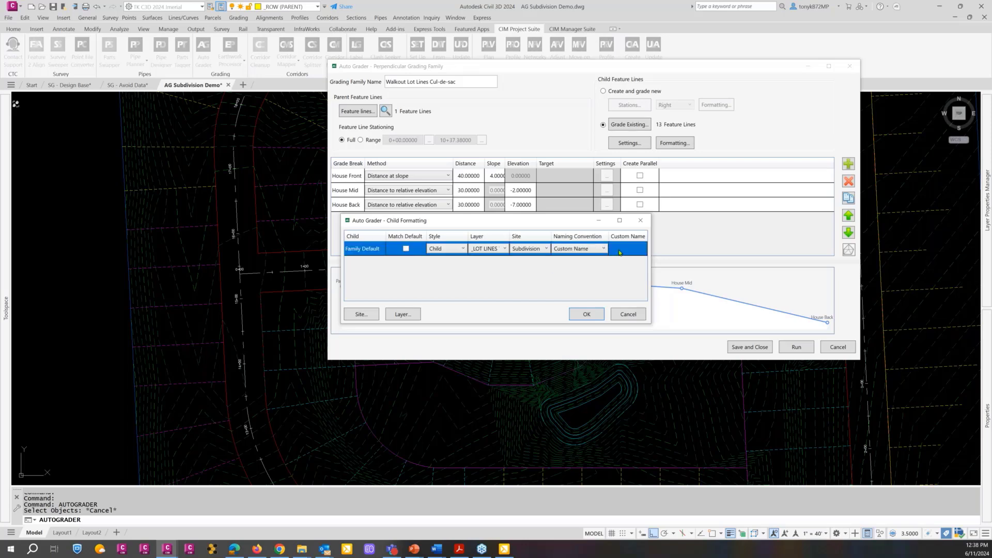
{"action": "left_click", "coordinate": [619, 248]}
{"action": "left_click", "coordinate": [604, 249]}
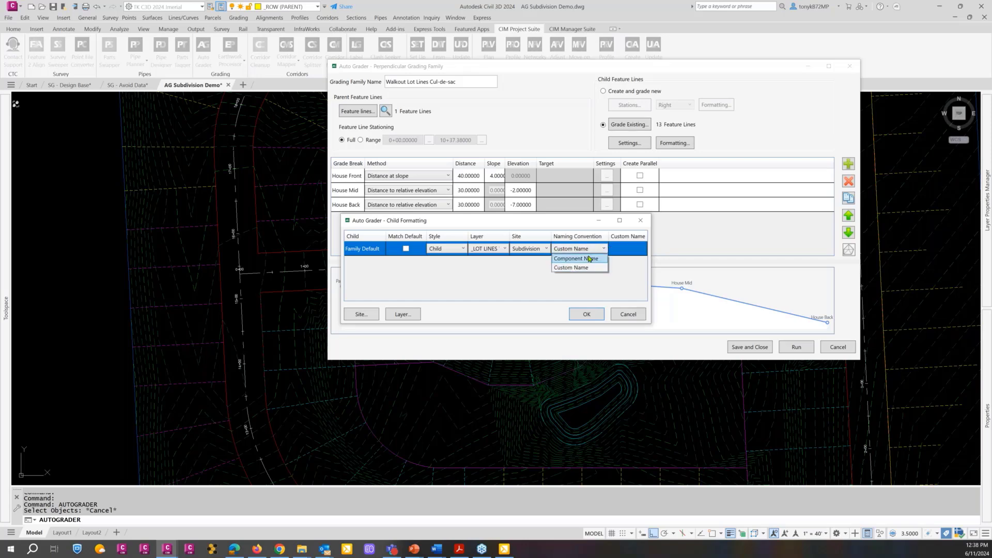
{"action": "left_click", "coordinate": [587, 258]}
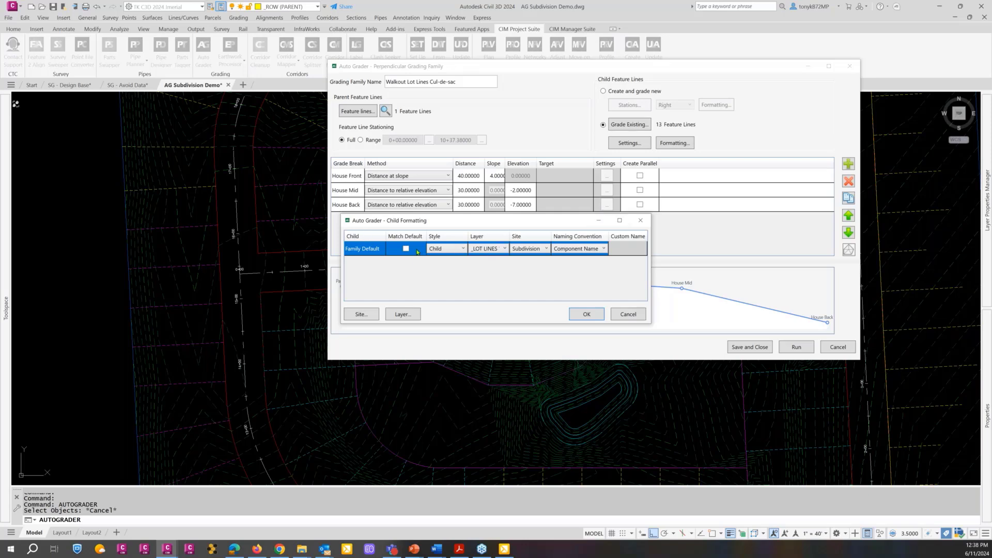
{"action": "left_click", "coordinate": [628, 315]}
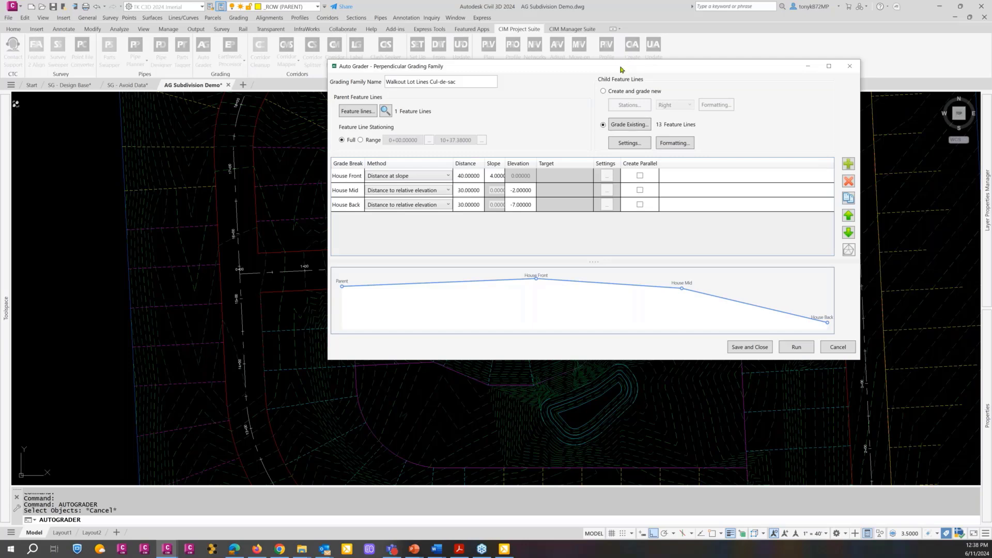
Step: Enable parallel feature lines for the House Front, House Mid and House Back grade breaks, and save the cul-de-sac grading family
{"action": "left_click_drag", "start_coordinate": [621, 69], "coordinate": [629, 74]}
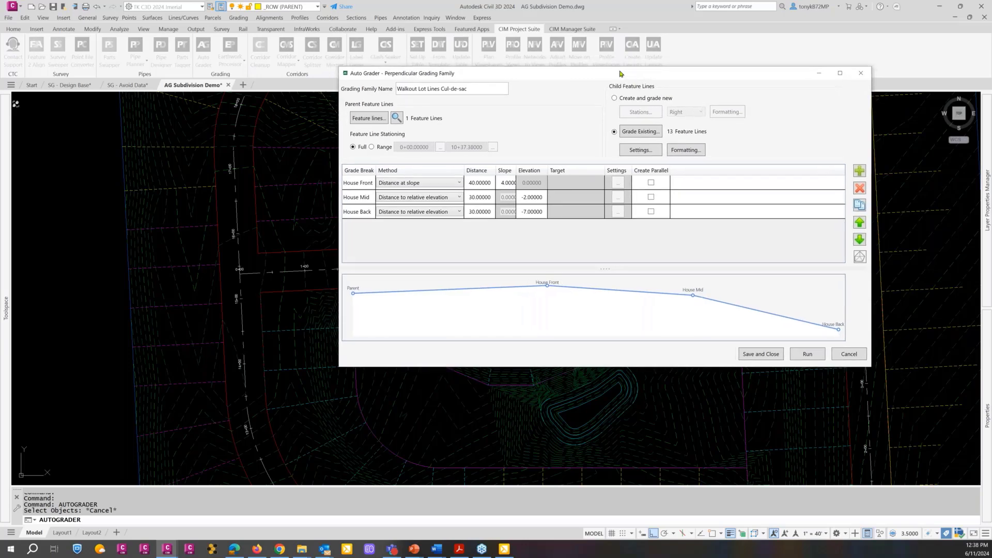
{"action": "left_click", "coordinate": [647, 181]}
{"action": "left_click", "coordinate": [648, 195]}
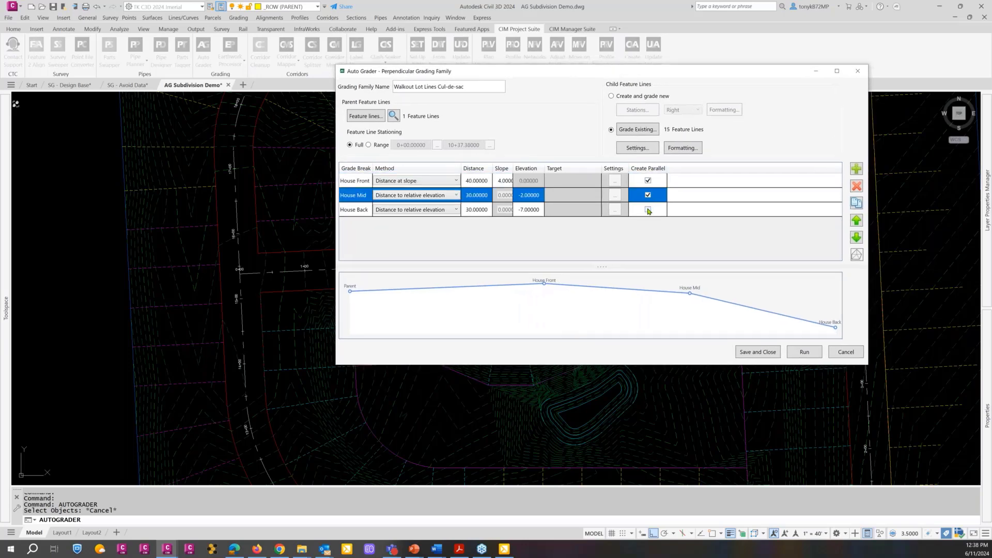
{"action": "left_click", "coordinate": [648, 209]}
{"action": "mouse_move", "coordinate": [598, 75]}
{"action": "left_mouse_down"}
{"action": "mouse_move", "coordinate": [456, 166]}
{"action": "mouse_move", "coordinate": [979, 89]}
{"action": "mouse_move", "coordinate": [961, 67]}
{"action": "left_mouse_up"}
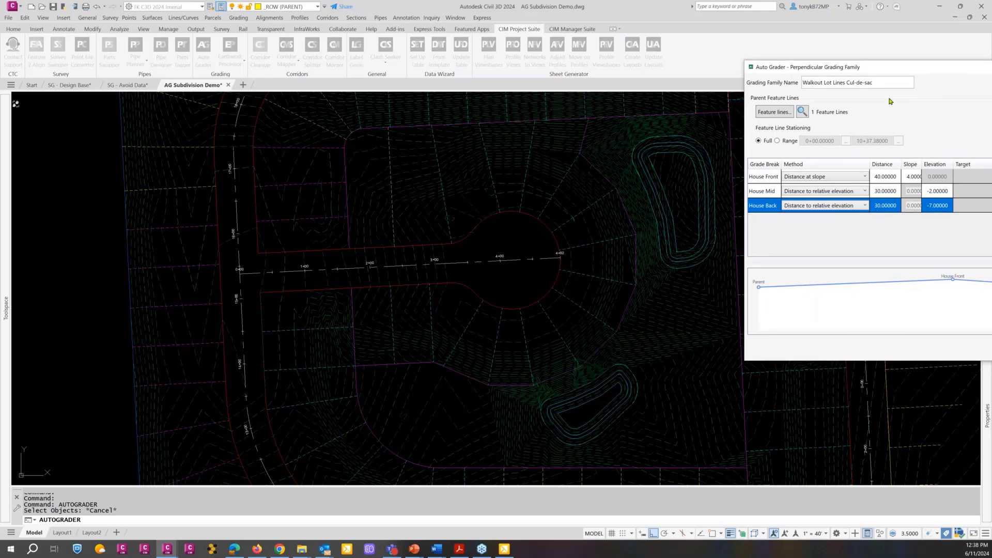
{"action": "left_click_drag", "start_coordinate": [916, 70], "coordinate": [831, 55]}
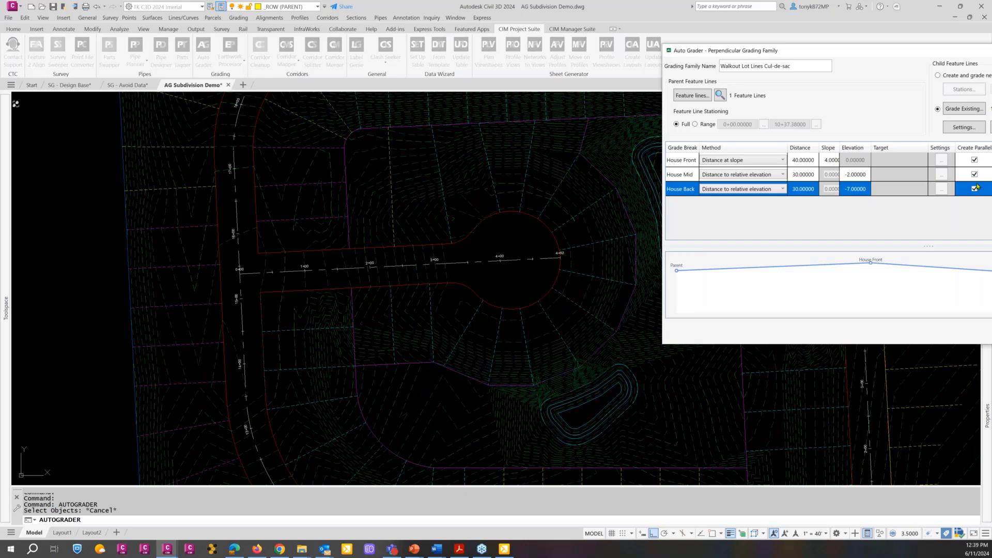
{"action": "left_click", "coordinate": [991, 331]}
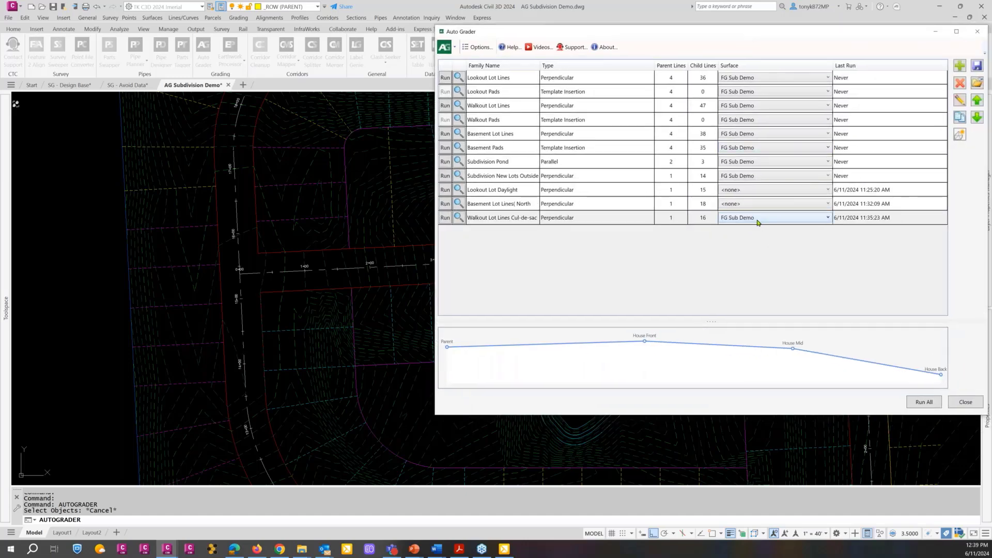
Step: Set the surface of the Walkout Lot Lines Cul-de-sac family to <none>, run its grading, and close Auto Grader
{"action": "left_click", "coordinate": [760, 220]}
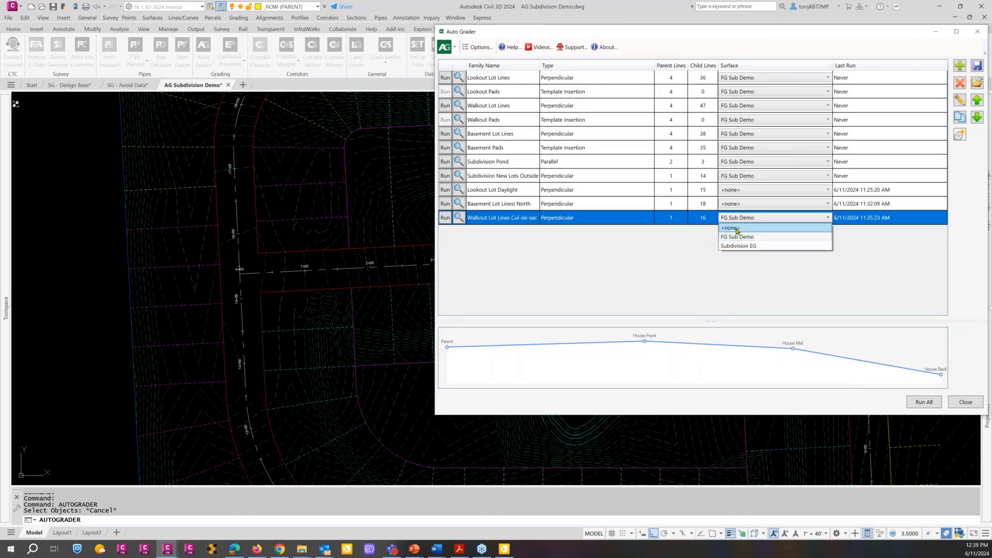
{"action": "left_click", "coordinate": [737, 228]}
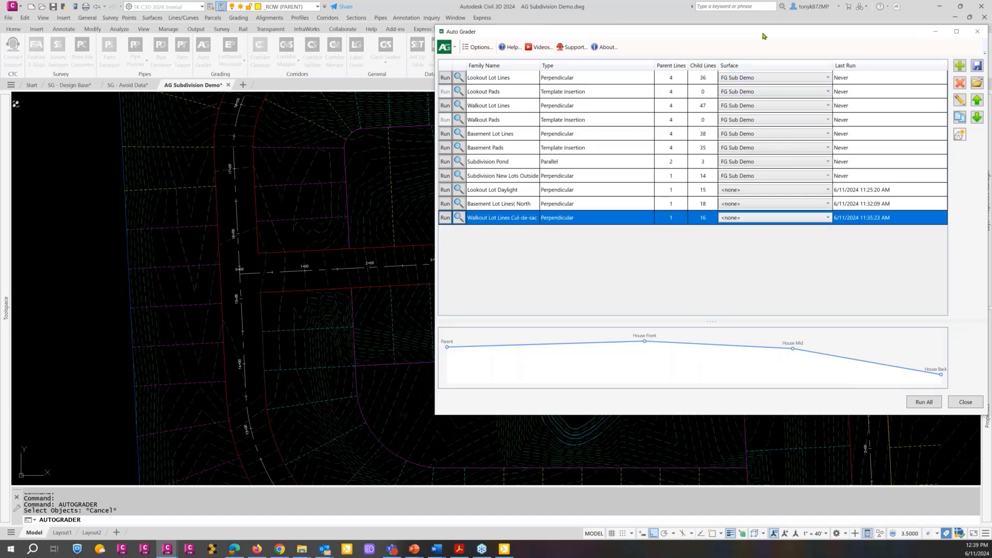
{"action": "left_click_drag", "start_coordinate": [763, 36], "coordinate": [749, 47]}
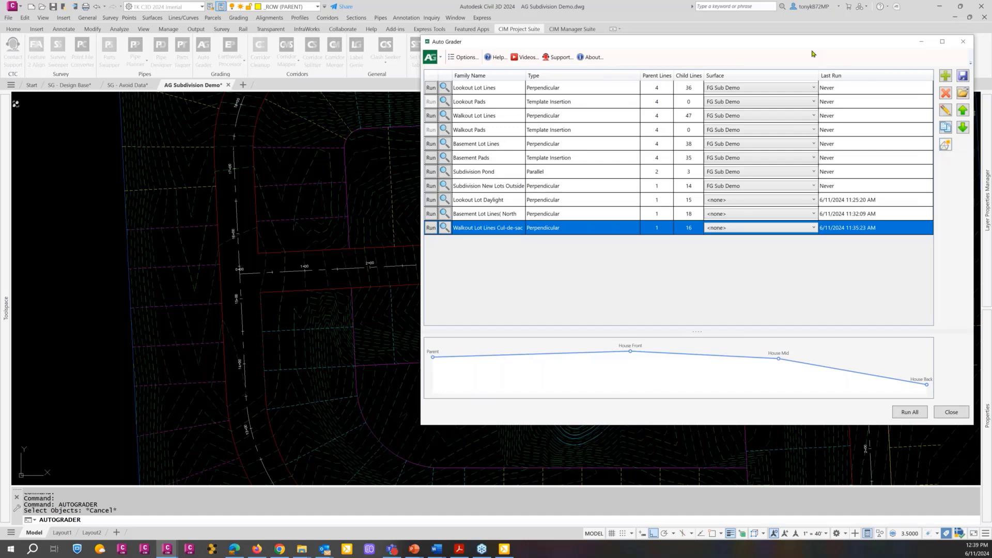
{"action": "mouse_move", "coordinate": [805, 46]}
{"action": "left_mouse_down"}
{"action": "mouse_move", "coordinate": [991, 52]}
{"action": "mouse_move", "coordinate": [907, 55]}
{"action": "left_mouse_up"}
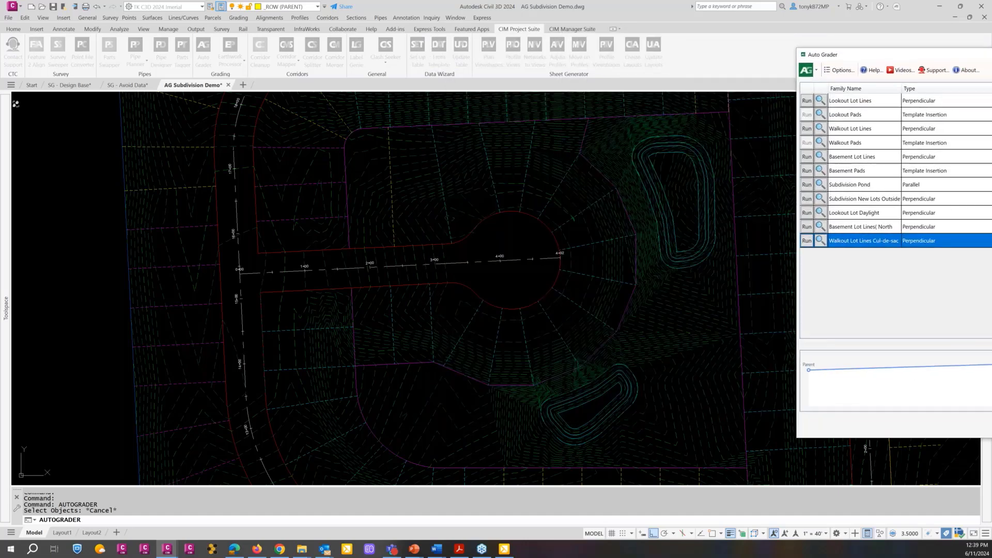
{"action": "left_click", "coordinate": [806, 242]}
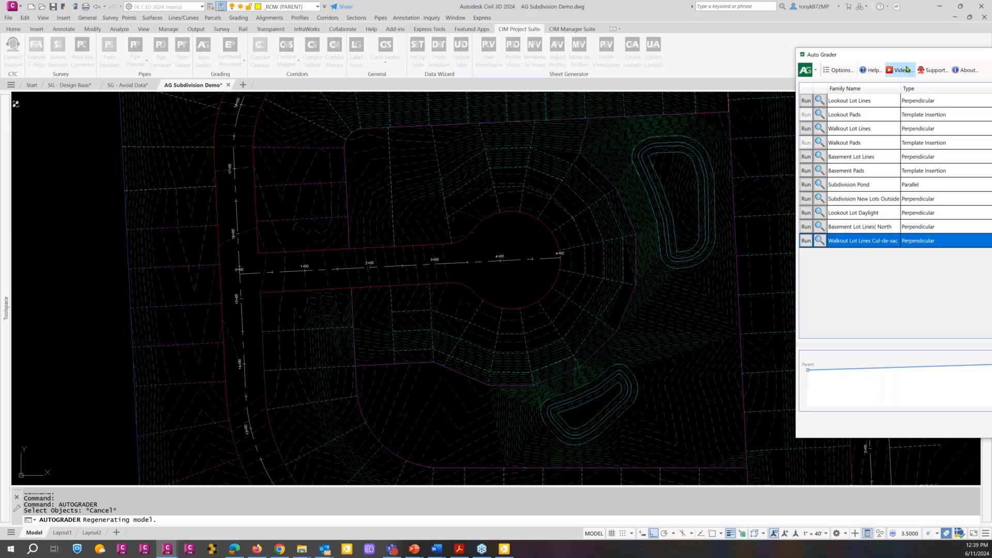
{"action": "left_click_drag", "start_coordinate": [878, 56], "coordinate": [259, 54]}
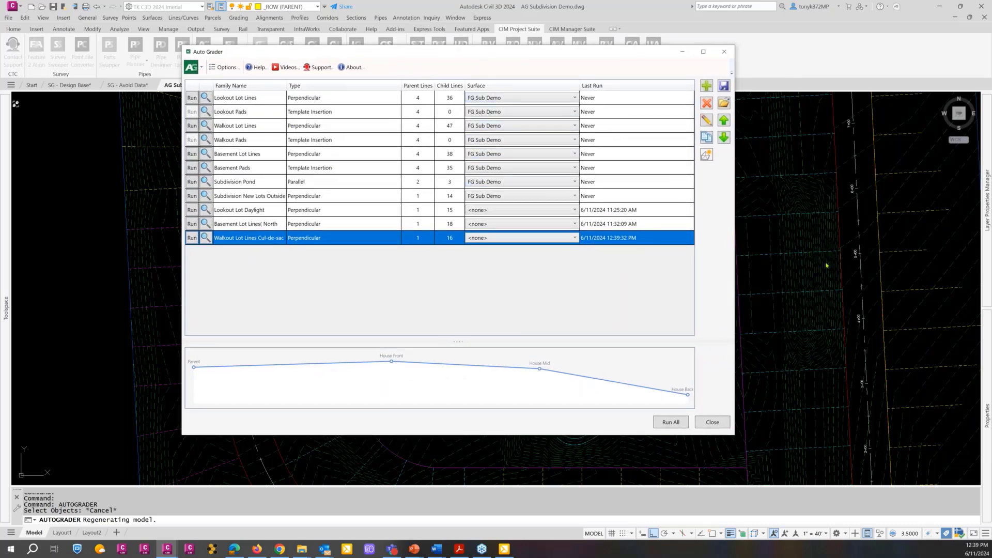
{"action": "left_click", "coordinate": [712, 422]}
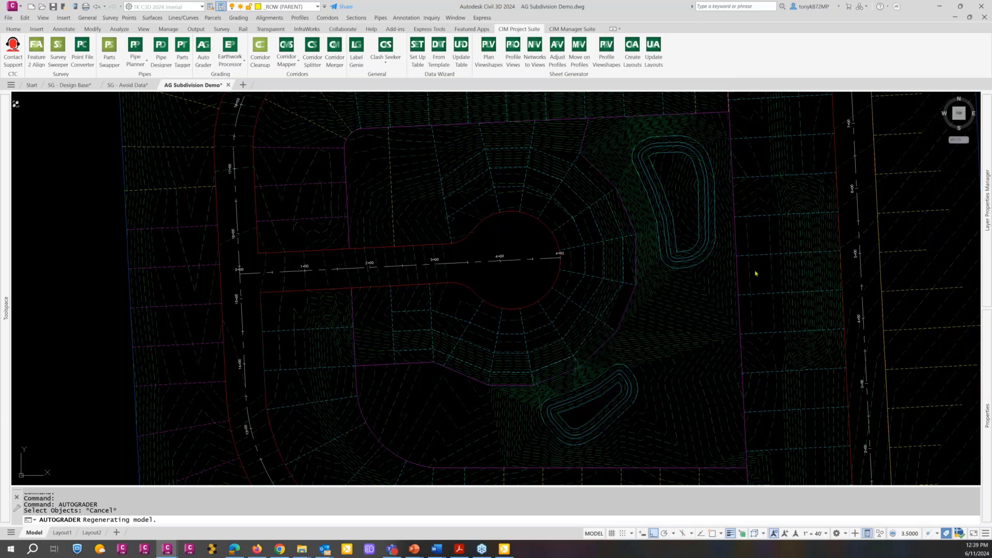
{"action": "key", "text": "Return"}
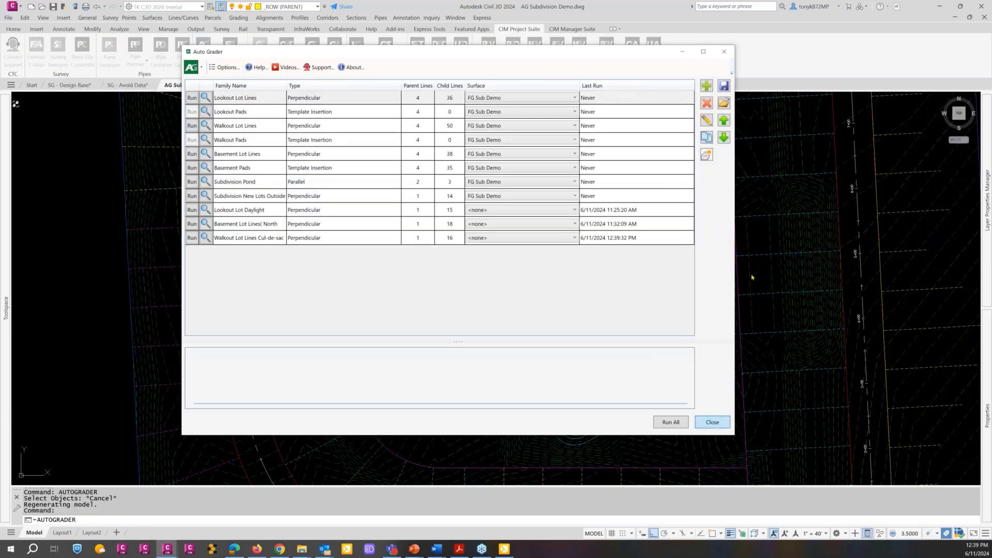
{"action": "key", "text": "Escape"}
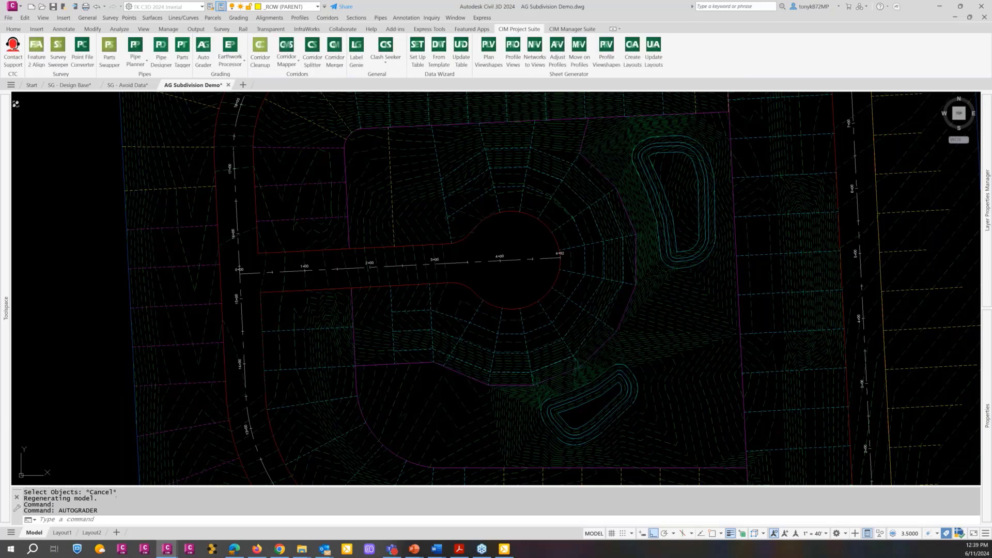
{"action": "left_click", "coordinate": [755, 264]}
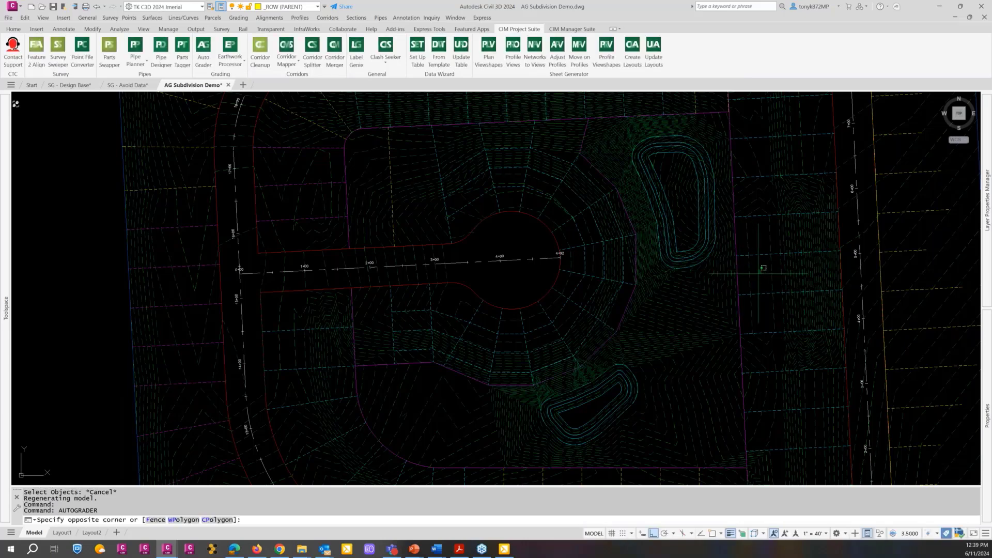
{"action": "key", "text": "Escape"}
Step: Reopen Auto Grader and locate the Basement Lot Lines North family in the drawing
{"action": "middle_click_drag", "start_coordinate": [769, 270], "coordinate": [483, 271]}
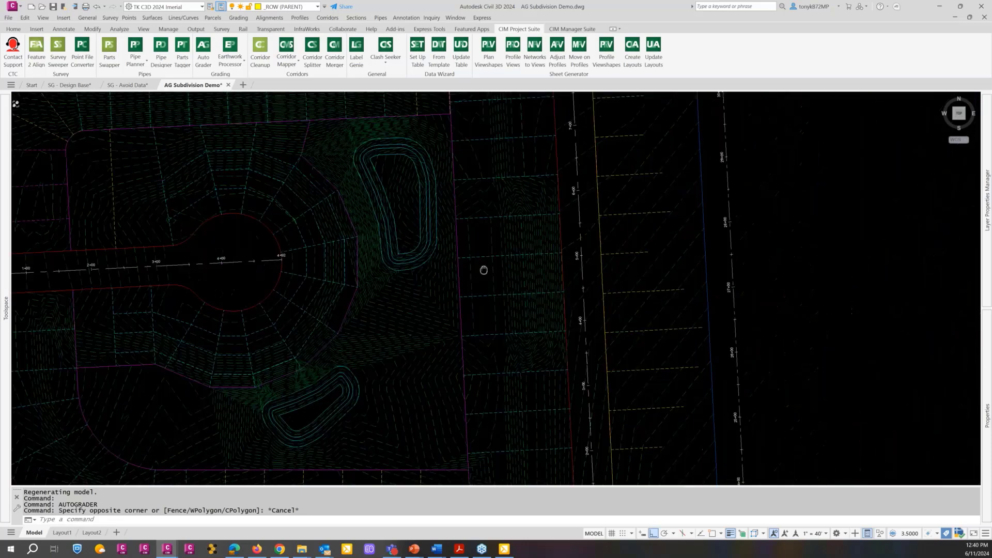
{"action": "scroll", "coordinate": [482, 270], "scroll_direction": "down", "scroll_amount": 2}
{"action": "key", "text": "Escape"}
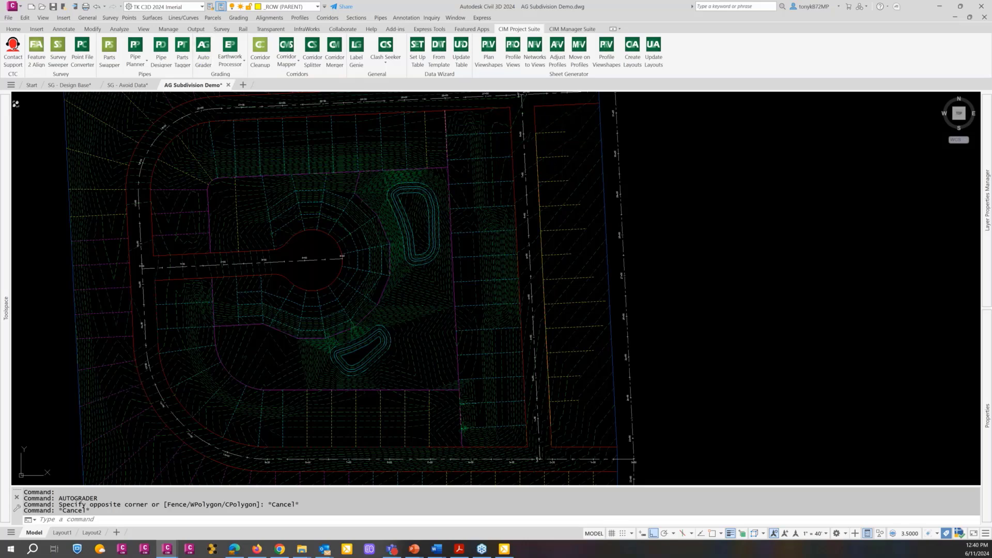
{"action": "left_click", "coordinate": [203, 52]}
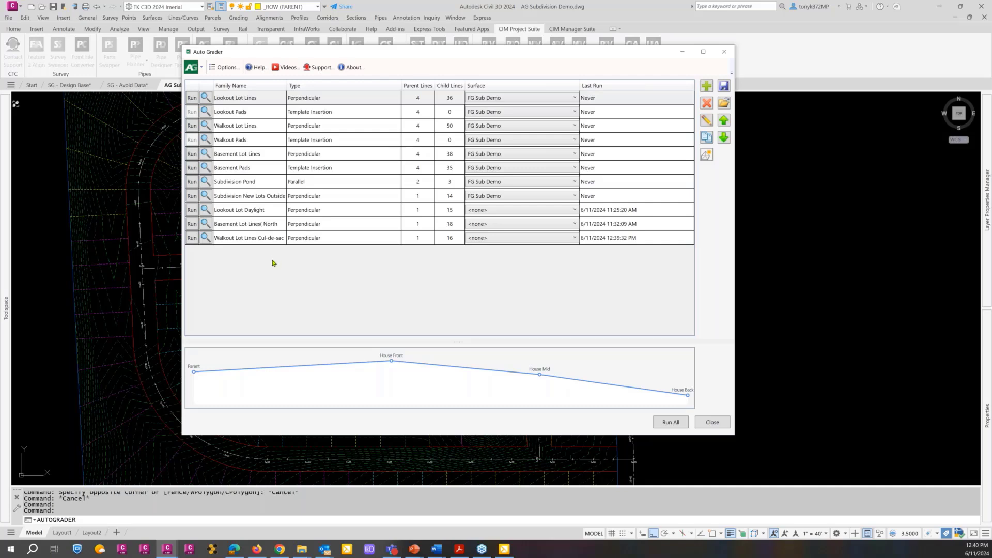
{"action": "left_click", "coordinate": [205, 226]}
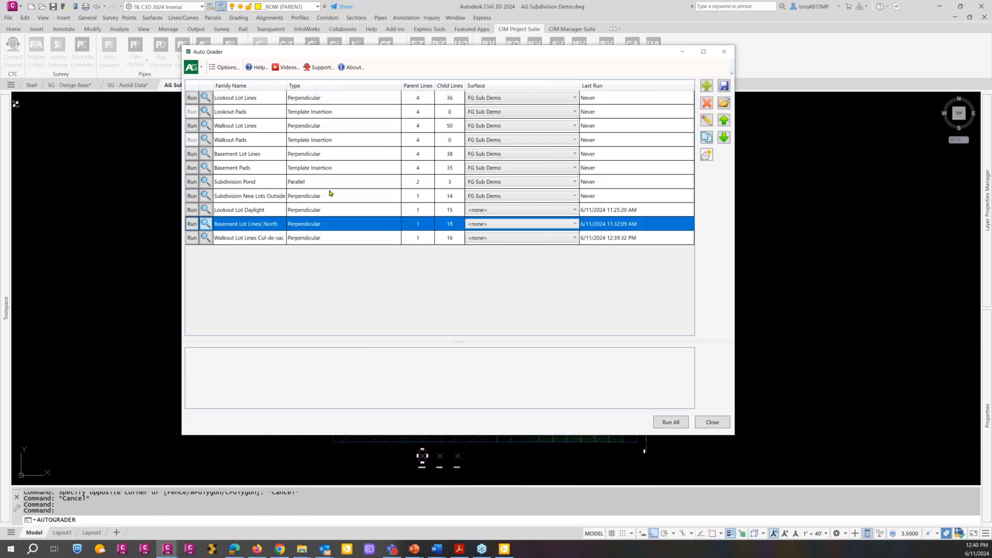
{"action": "mouse_move", "coordinate": [443, 55]}
{"action": "left_mouse_down"}
{"action": "mouse_move", "coordinate": [572, 71]}
{"action": "mouse_move", "coordinate": [683, 293]}
{"action": "mouse_move", "coordinate": [548, 183]}
{"action": "left_mouse_up"}
{"action": "left_click_drag", "start_coordinate": [454, 115], "coordinate": [427, 84]}
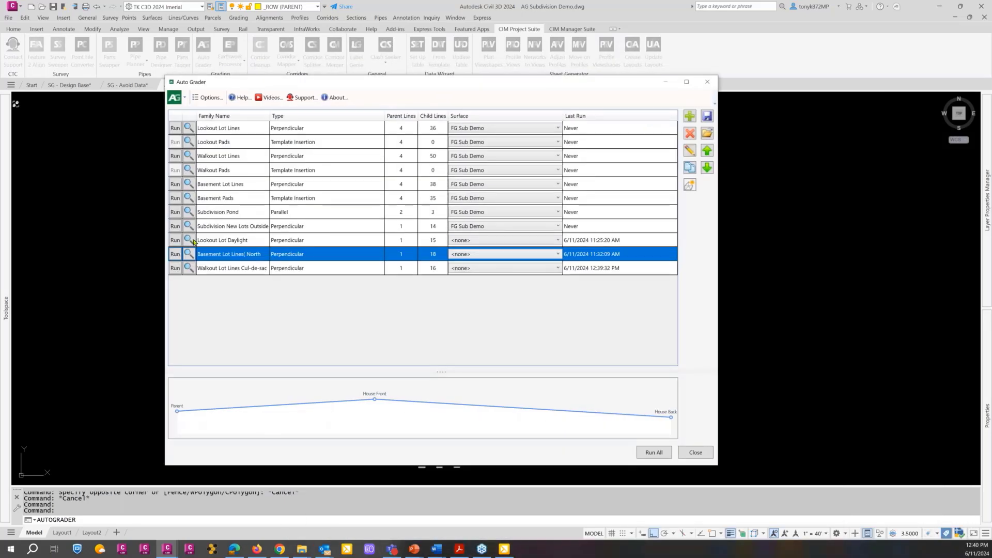
Step: Disable parallel lines for House Mid and House Front in the Lookout Lot Daylight family, keeping only House Back, and save it
{"action": "double_click", "coordinate": [228, 241]}
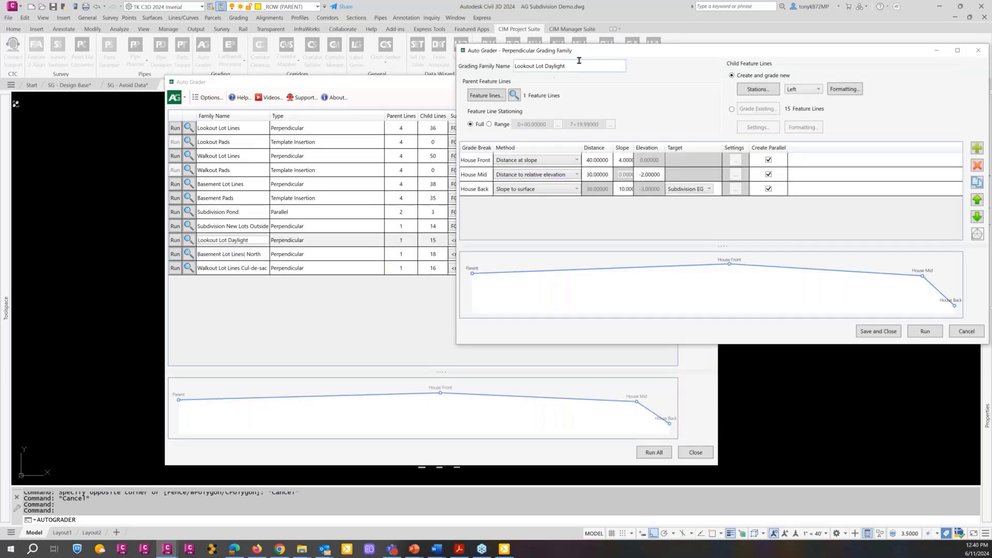
{"action": "left_click_drag", "start_coordinate": [549, 55], "coordinate": [405, 54]}
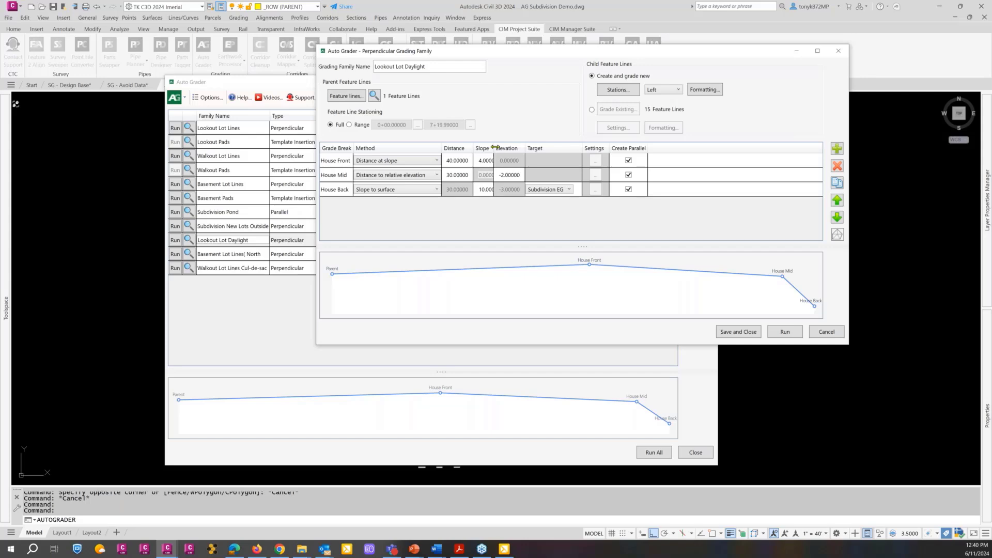
{"action": "left_click_drag", "start_coordinate": [494, 146], "coordinate": [518, 147]}
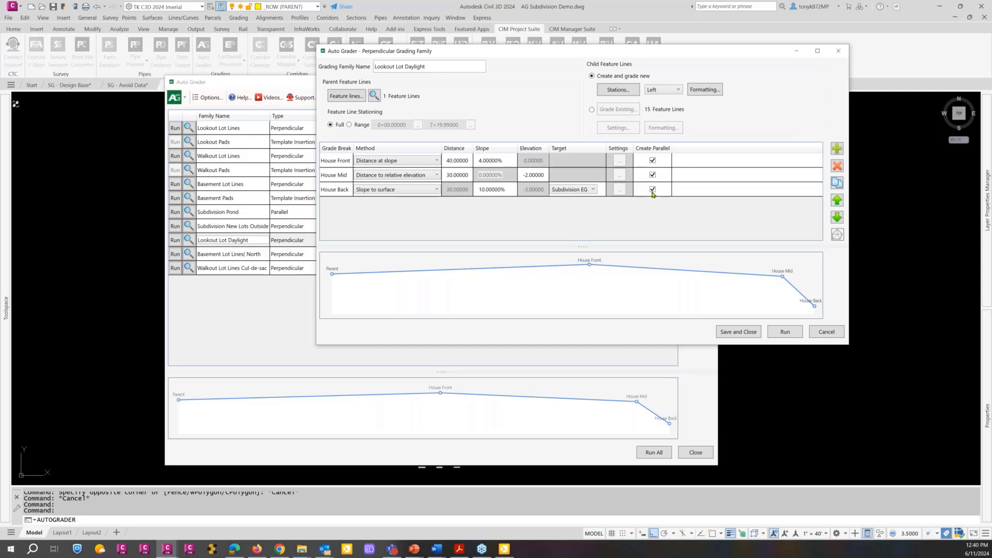
{"action": "left_click", "coordinate": [653, 174]}
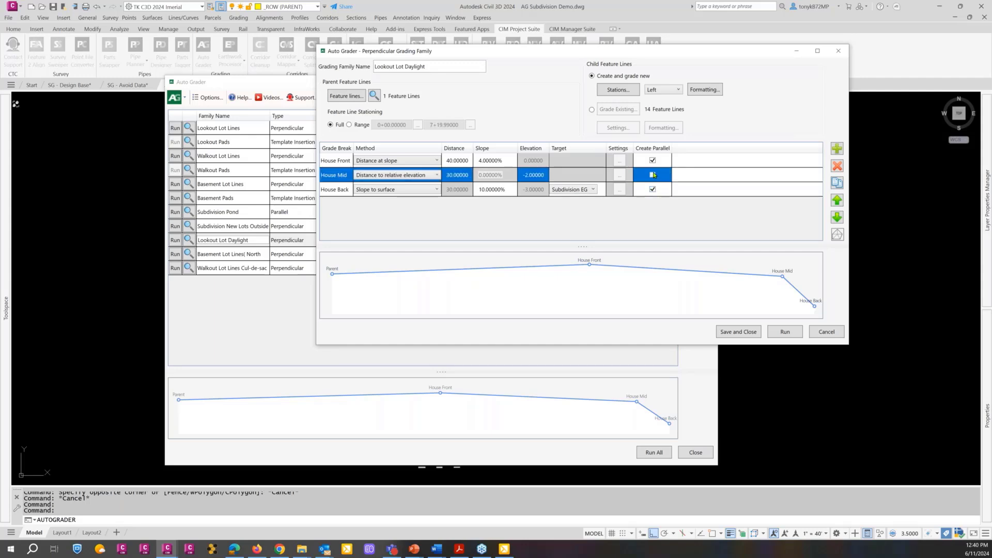
{"action": "left_click", "coordinate": [653, 161]}
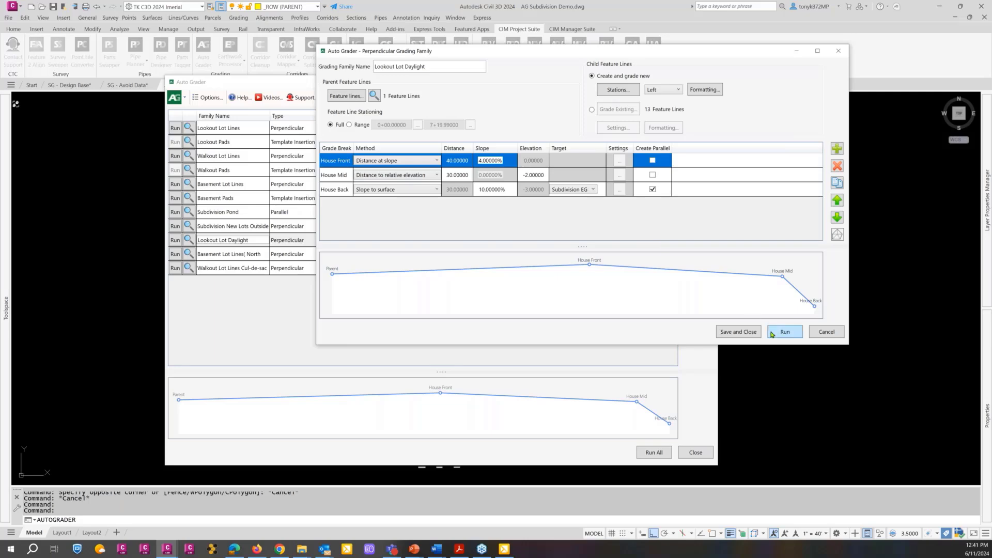
{"action": "left_click", "coordinate": [738, 332]}
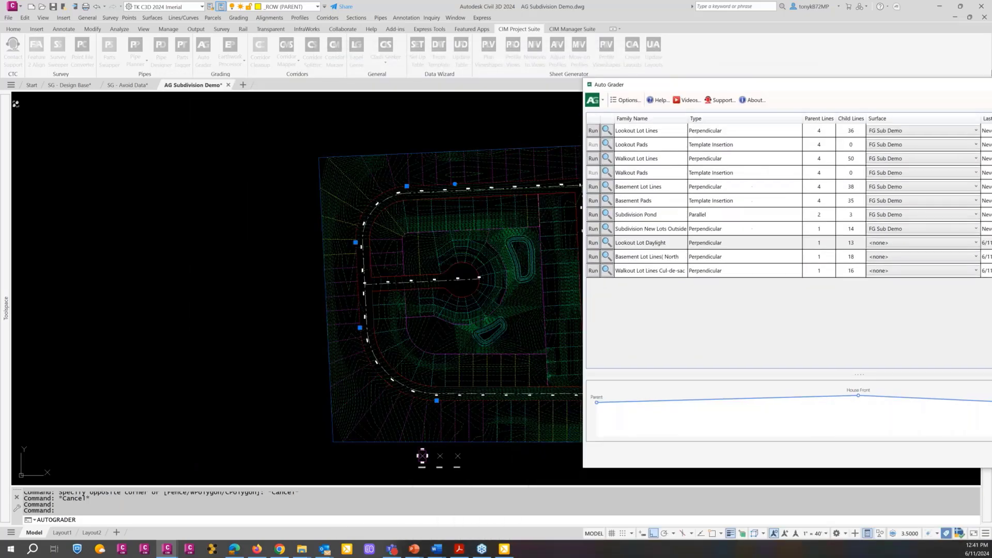
Step: Locate the Lookout Lot Daylight family's parent line in the drawing and run its grading
{"action": "mouse_move", "coordinate": [723, 84]}
{"action": "left_mouse_down"}
{"action": "mouse_move", "coordinate": [811, 67]}
{"action": "mouse_move", "coordinate": [803, 59]}
{"action": "left_mouse_up"}
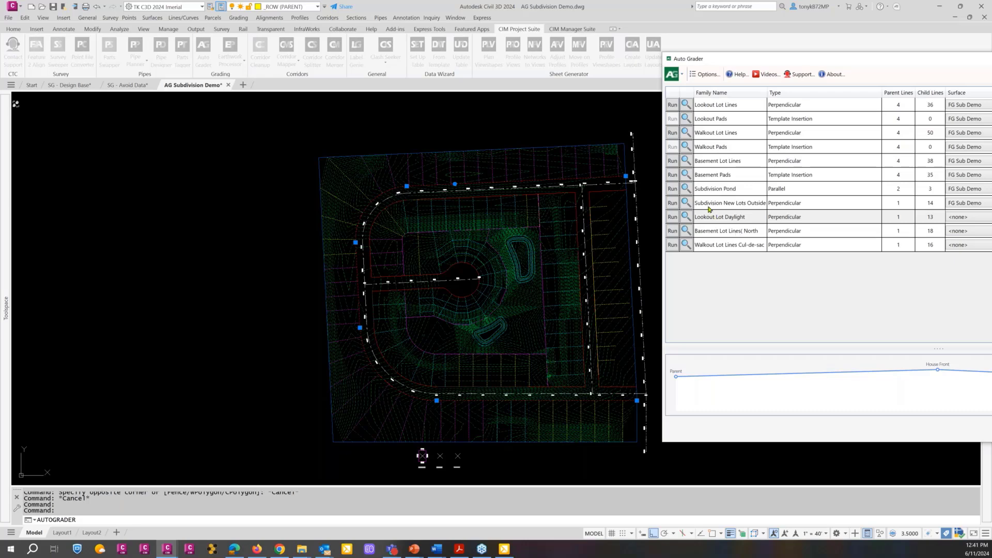
{"action": "left_click", "coordinate": [686, 217]}
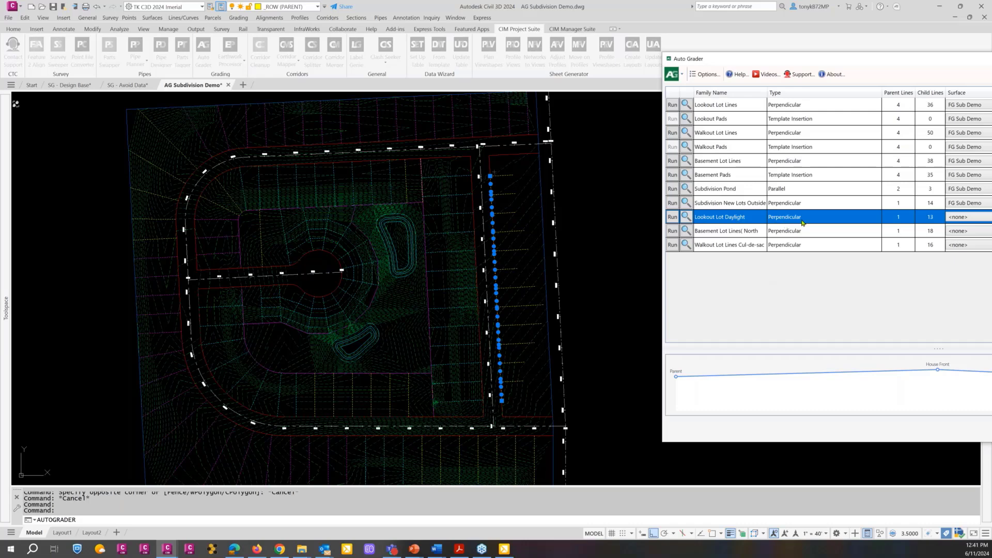
{"action": "left_click", "coordinate": [673, 218]}
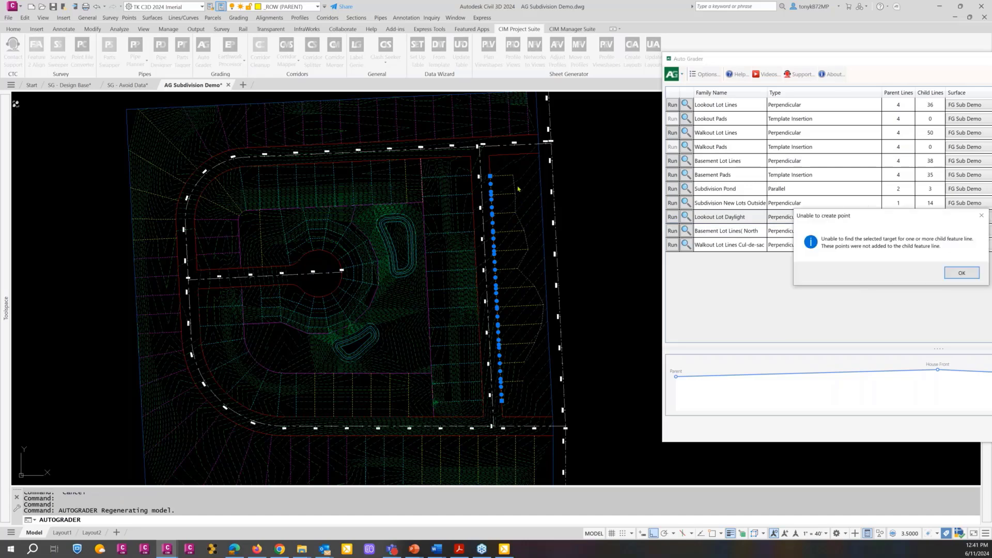
Step: Enable parallel lines for House Front and House Back in the Basement Lot Lines North family and save it
{"action": "left_click", "coordinate": [962, 272]}
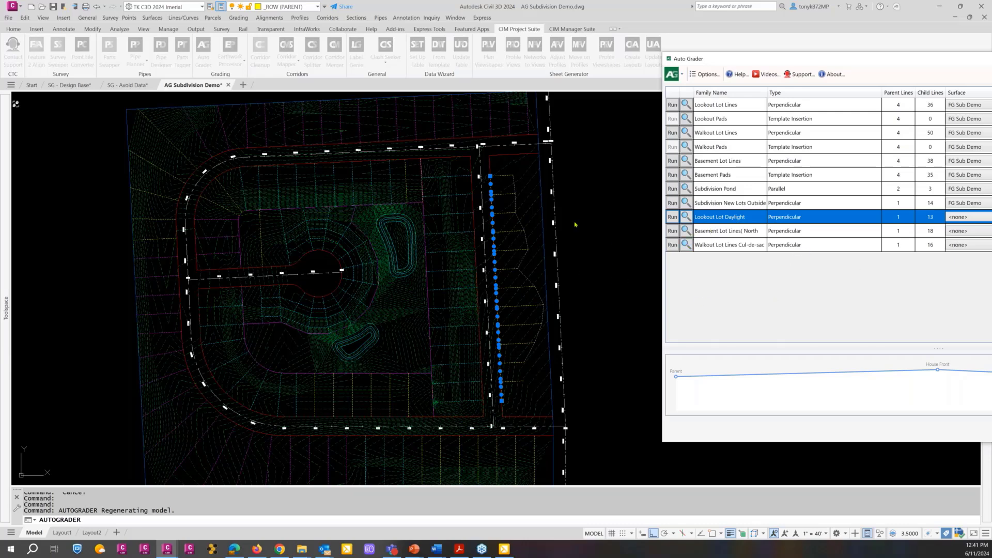
{"action": "left_click", "coordinate": [741, 233]}
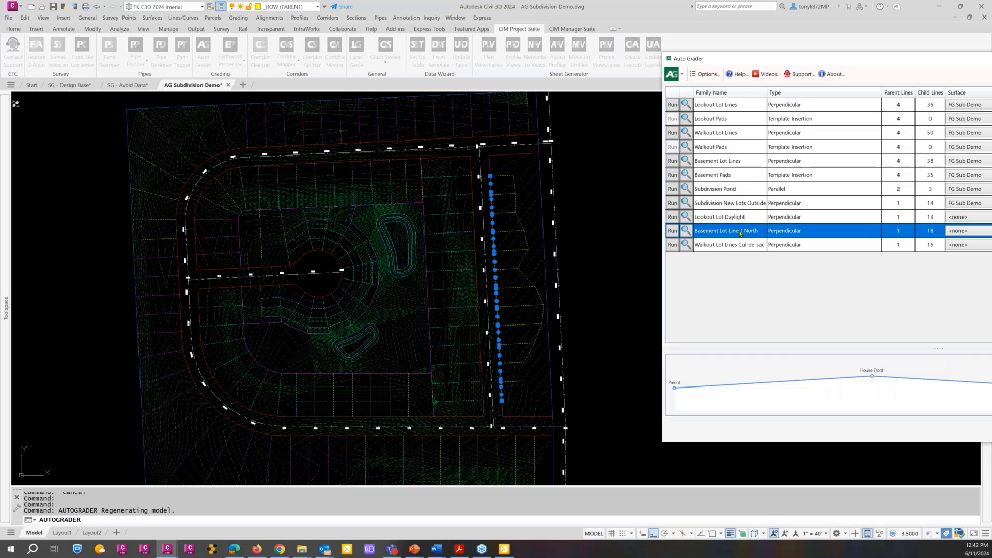
{"action": "left_click", "coordinate": [739, 233]}
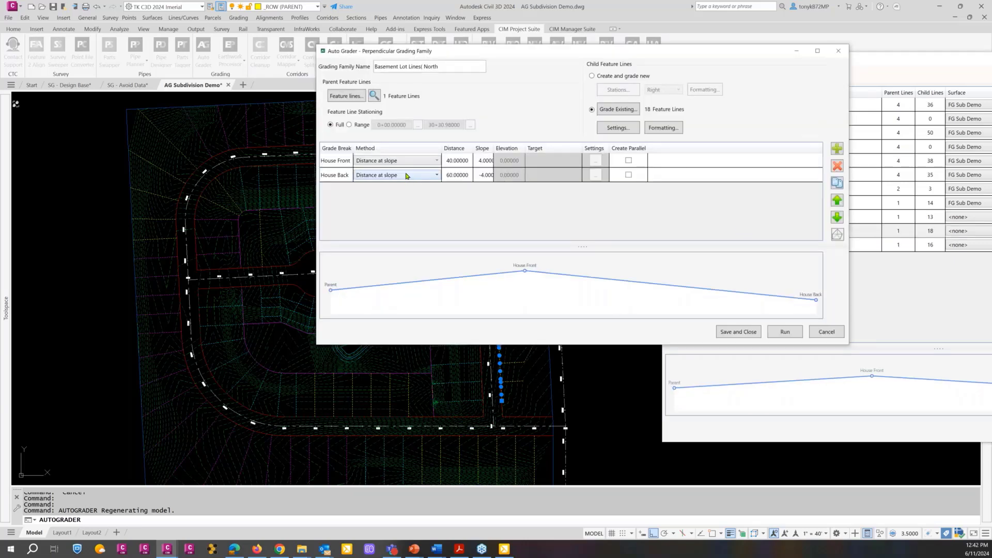
{"action": "left_click", "coordinate": [628, 161]}
{"action": "left_click", "coordinate": [629, 175]}
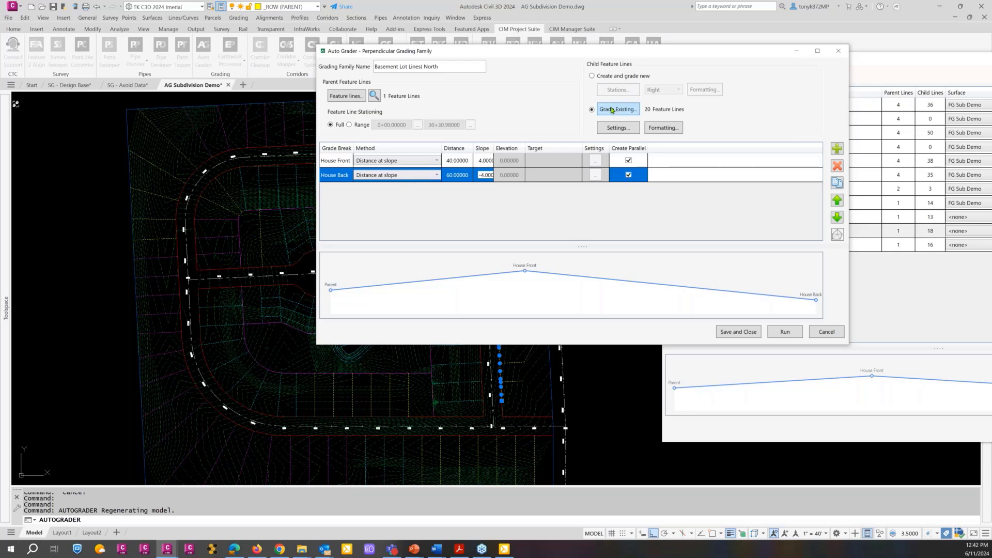
{"action": "left_click_drag", "start_coordinate": [621, 52], "coordinate": [893, 66]}
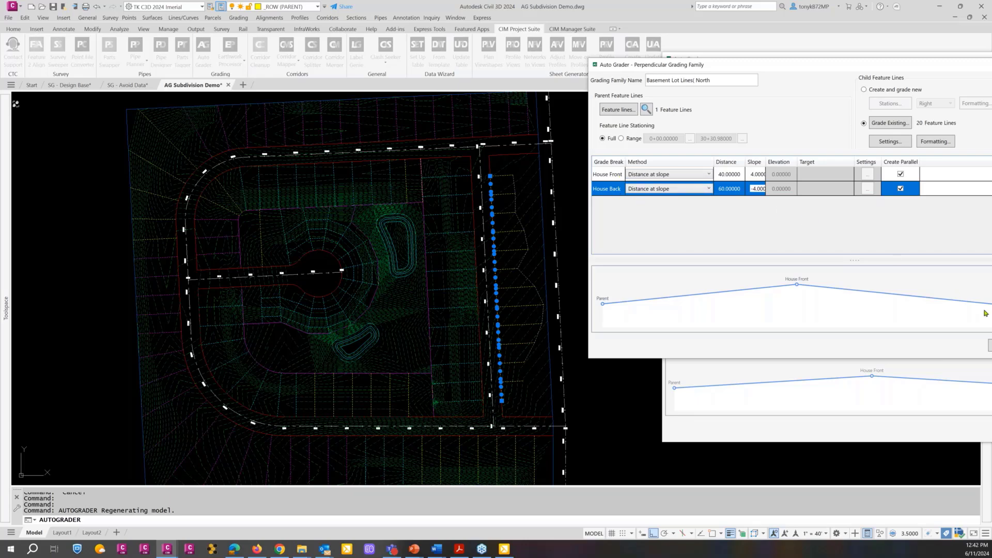
{"action": "left_click", "coordinate": [989, 346]}
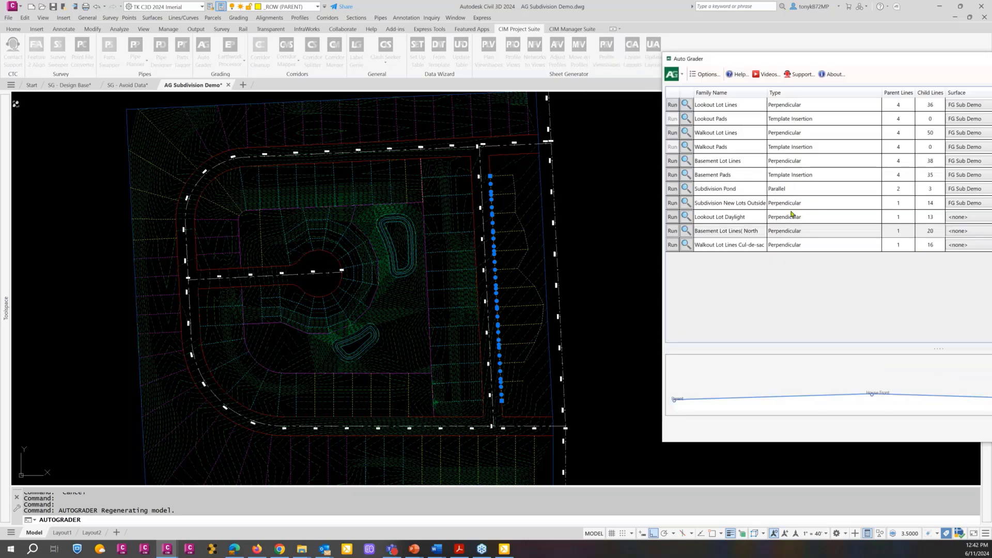
Step: Run the Basement Lot Lines North family's grading, close Auto Grader, and clear the selection in the drawing
{"action": "left_click", "coordinate": [672, 231]}
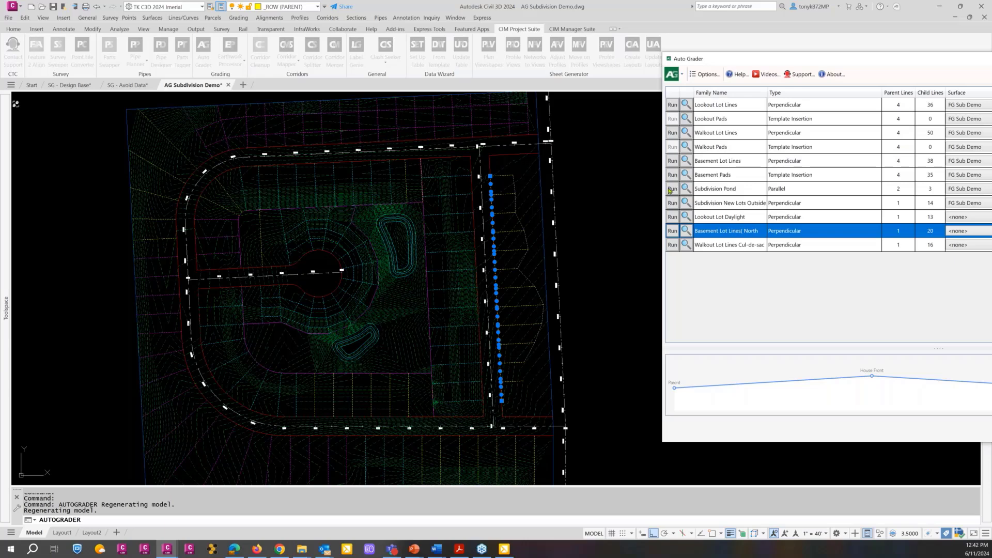
{"action": "mouse_move", "coordinate": [757, 59]}
{"action": "left_mouse_down"}
{"action": "mouse_move", "coordinate": [615, 61]}
{"action": "mouse_move", "coordinate": [424, 35]}
{"action": "left_mouse_up"}
{"action": "left_click", "coordinate": [867, 411]}
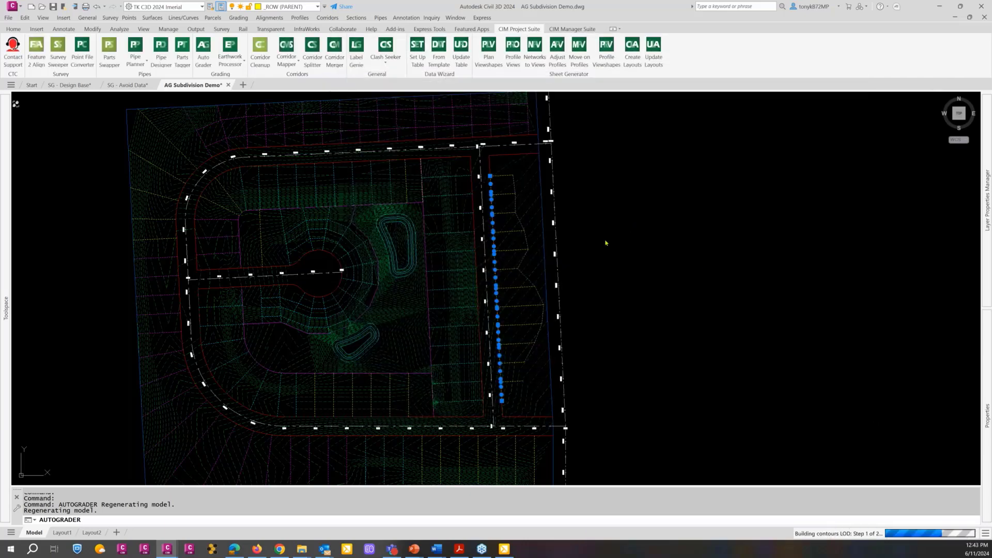
{"action": "key", "text": "Escape"}
{"action": "left_click", "coordinate": [642, 232]}
{"action": "key", "text": "Escape"}
{"action": "key", "text": "Escape"}
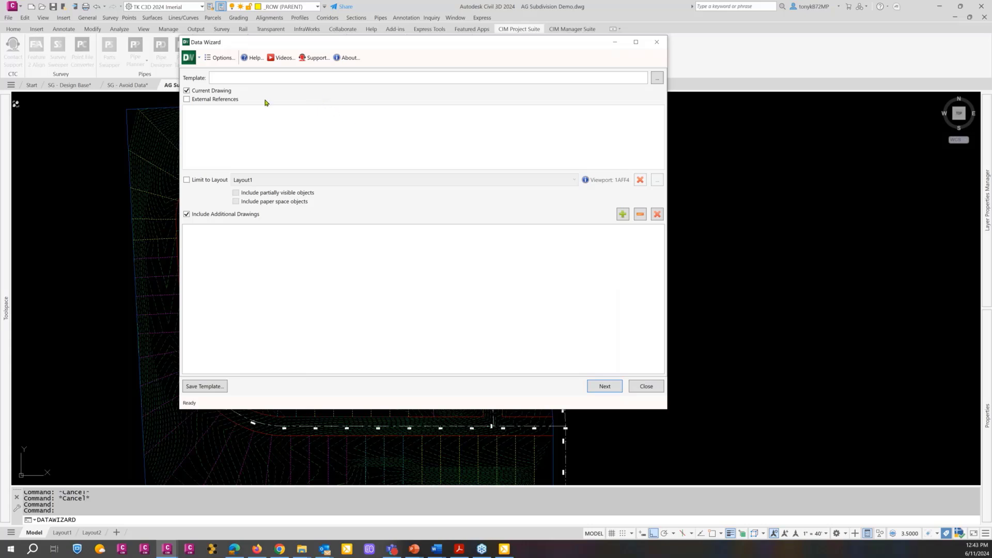
Step: Include only feature lines from the current drawing in Data Wizard and refresh the item counts
{"action": "left_click_drag", "start_coordinate": [400, 45], "coordinate": [555, 40]}
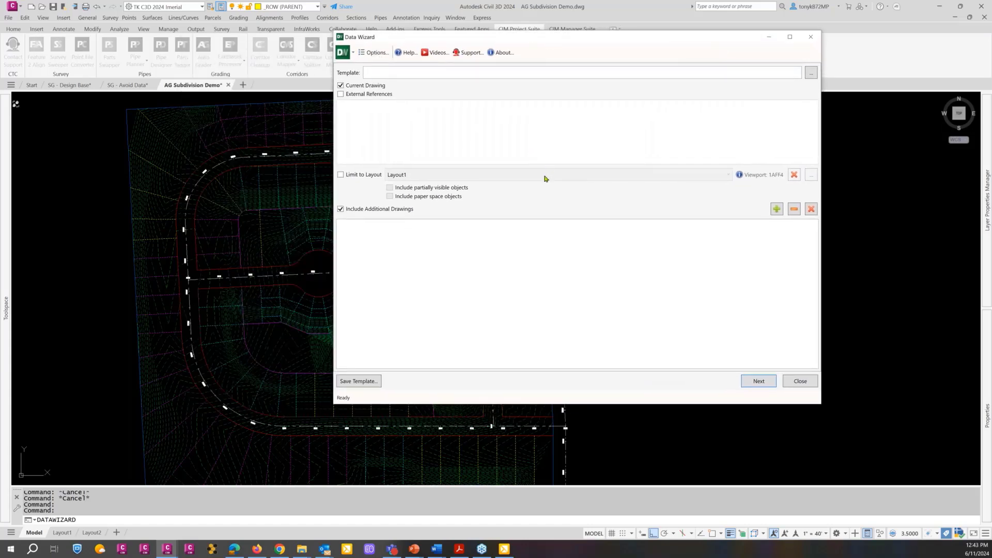
{"action": "left_click", "coordinate": [759, 381]}
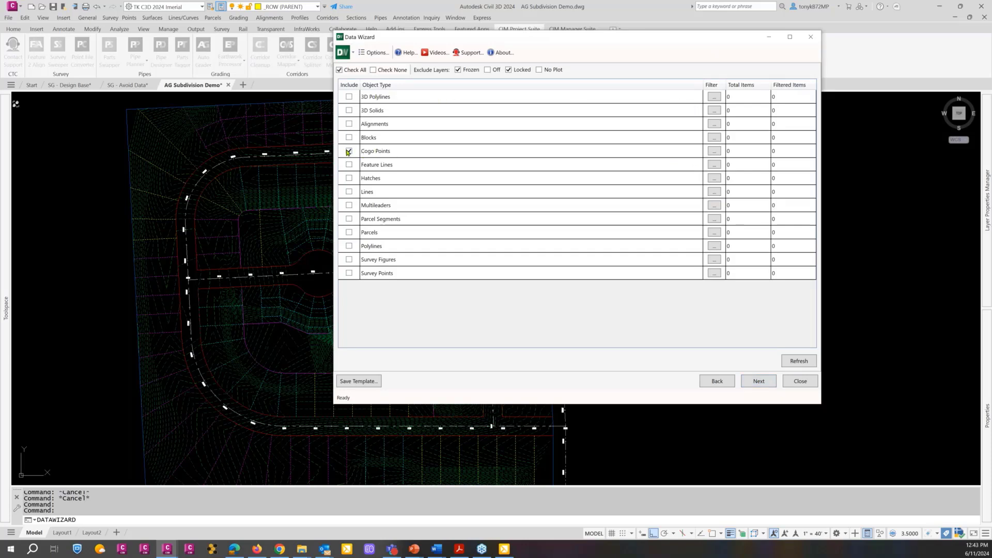
{"action": "left_click", "coordinate": [349, 151]}
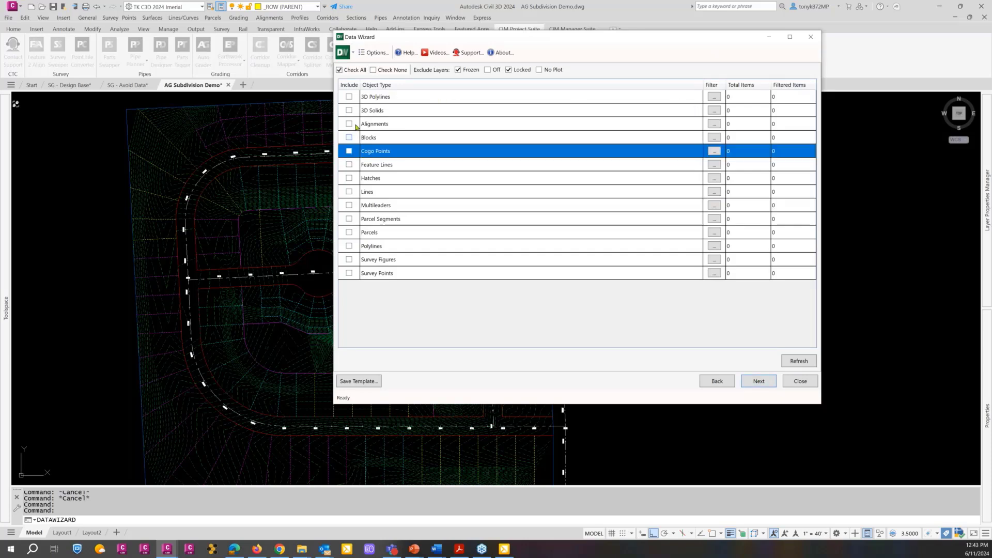
{"action": "left_click", "coordinate": [349, 165]}
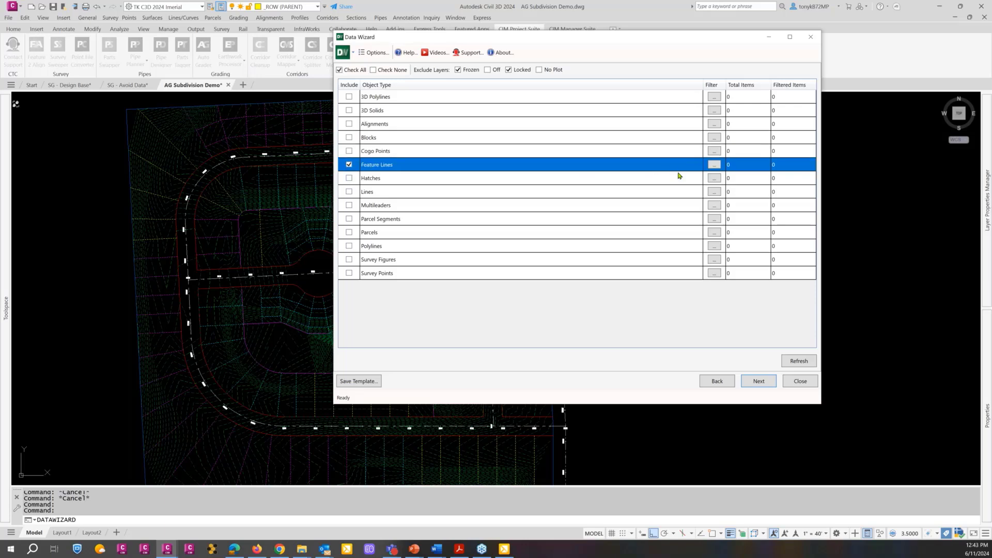
{"action": "left_click", "coordinate": [798, 361]}
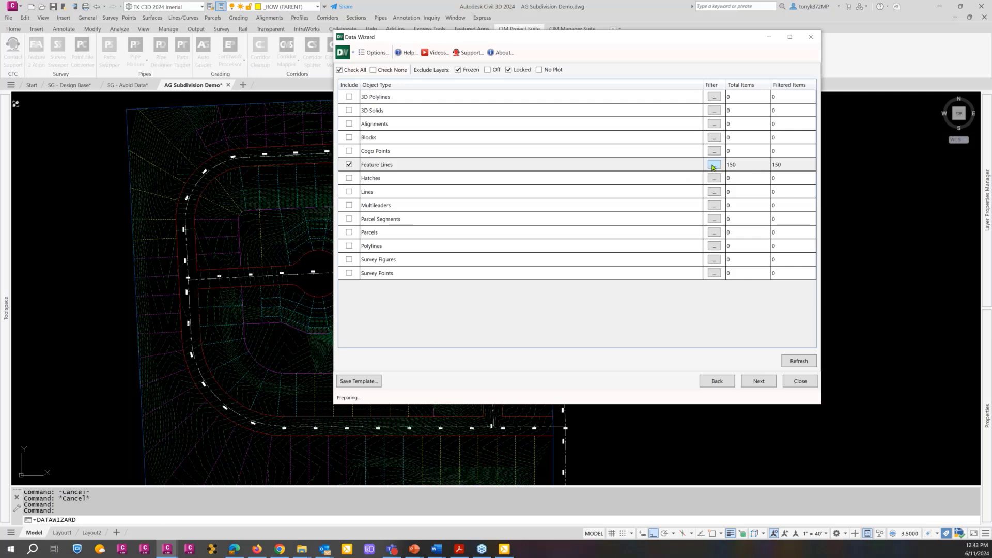
Step: Examine the object filter options for feature lines, cancel the filter settings, and close Data Wizard
{"action": "left_click", "coordinate": [714, 165]}
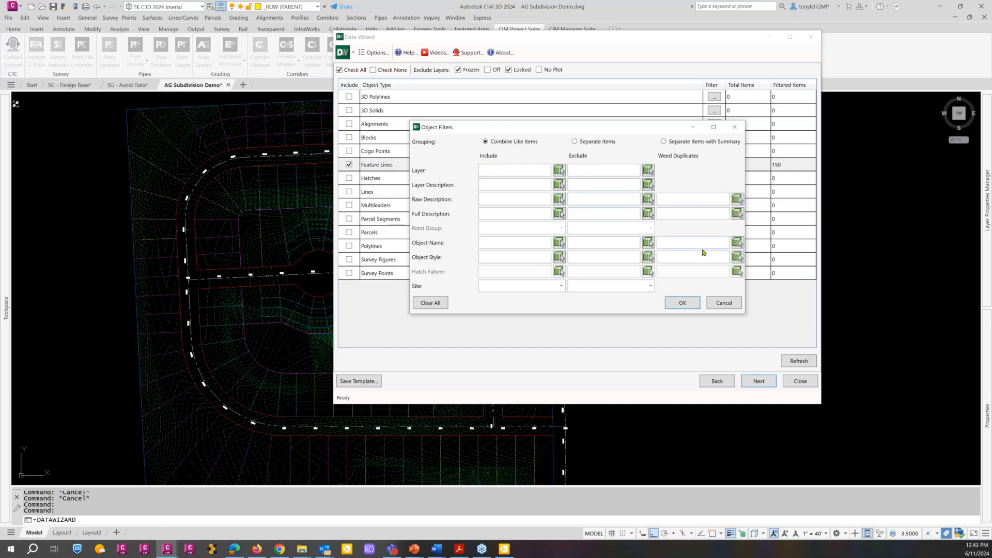
{"action": "left_click", "coordinate": [494, 257]}
{"action": "left_click", "coordinate": [503, 171]}
{"action": "left_click", "coordinate": [724, 303]}
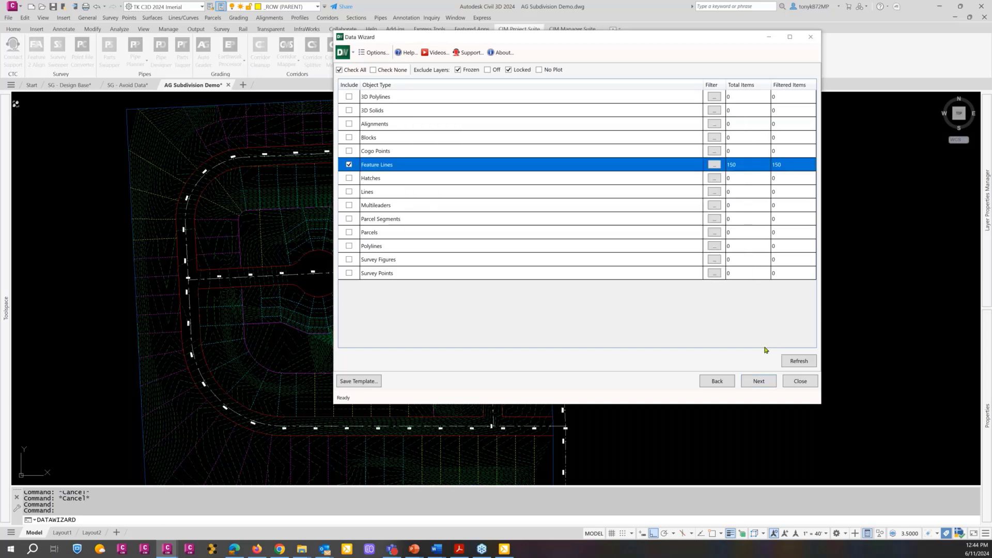
{"action": "left_click", "coordinate": [803, 384]}
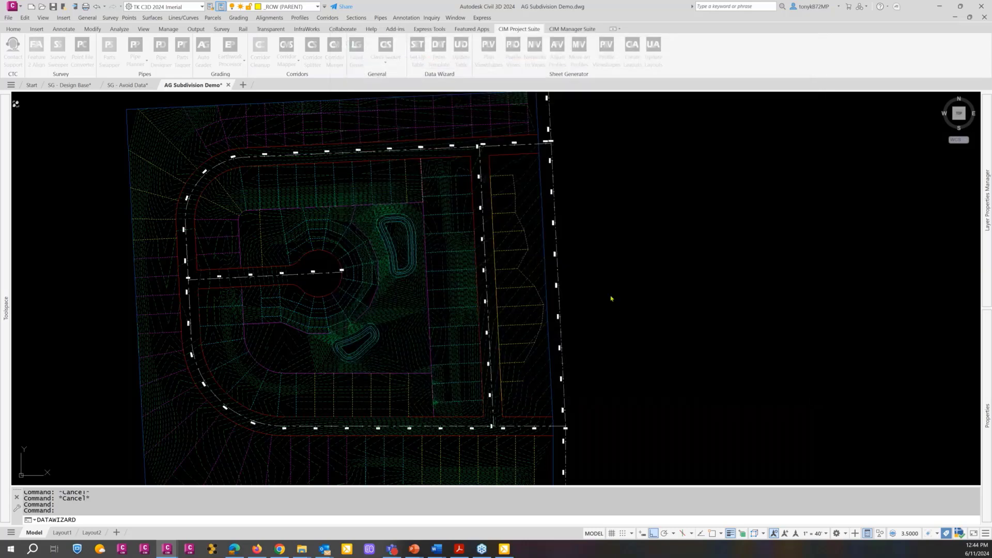
{"action": "left_click", "coordinate": [606, 292]}
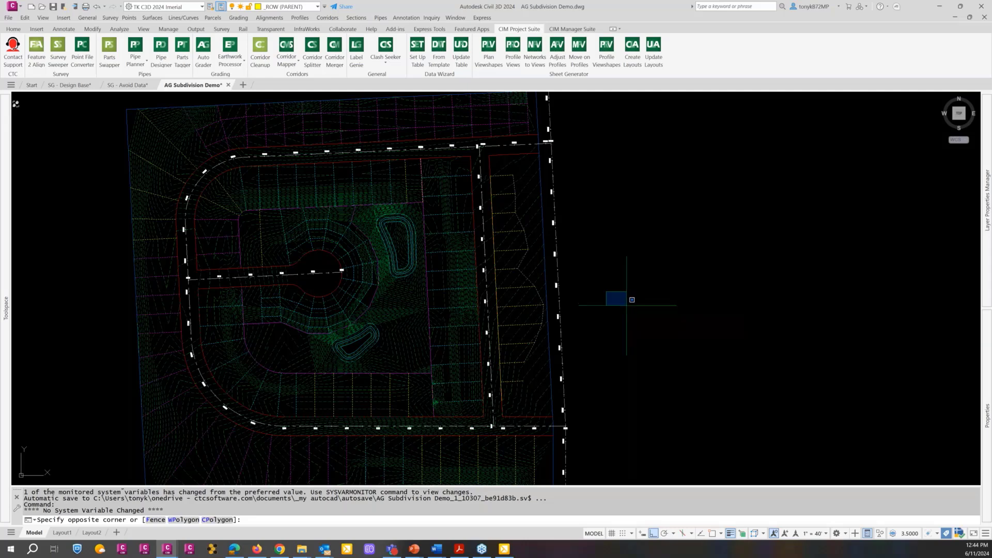
{"action": "left_click", "coordinate": [630, 312]}
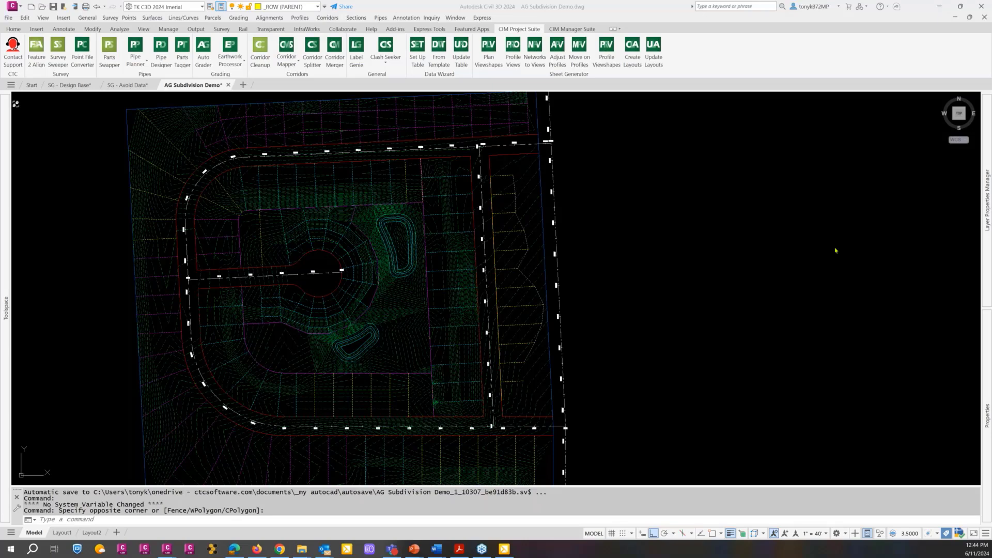
{"action": "key", "text": "alt+Tab"}
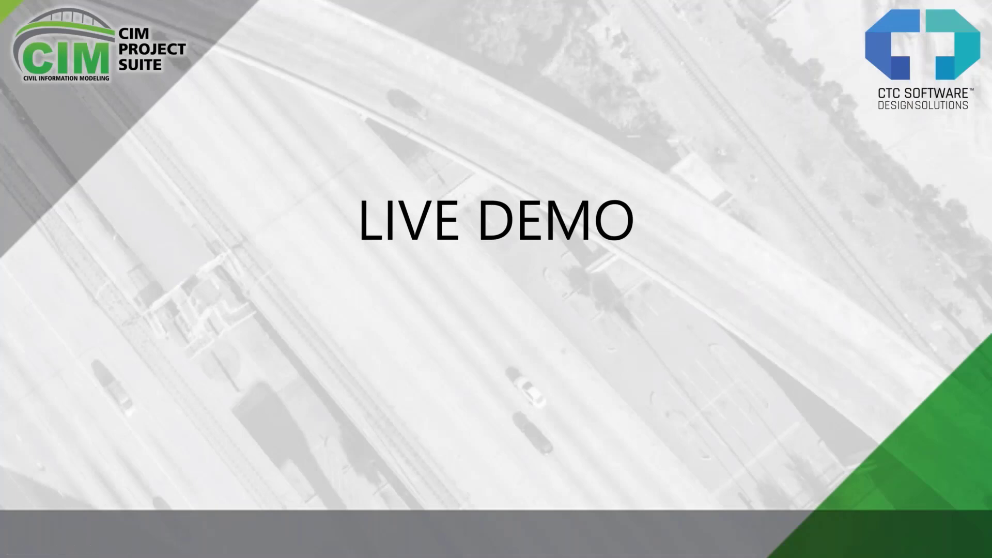
{"action": "key", "text": "Right"}
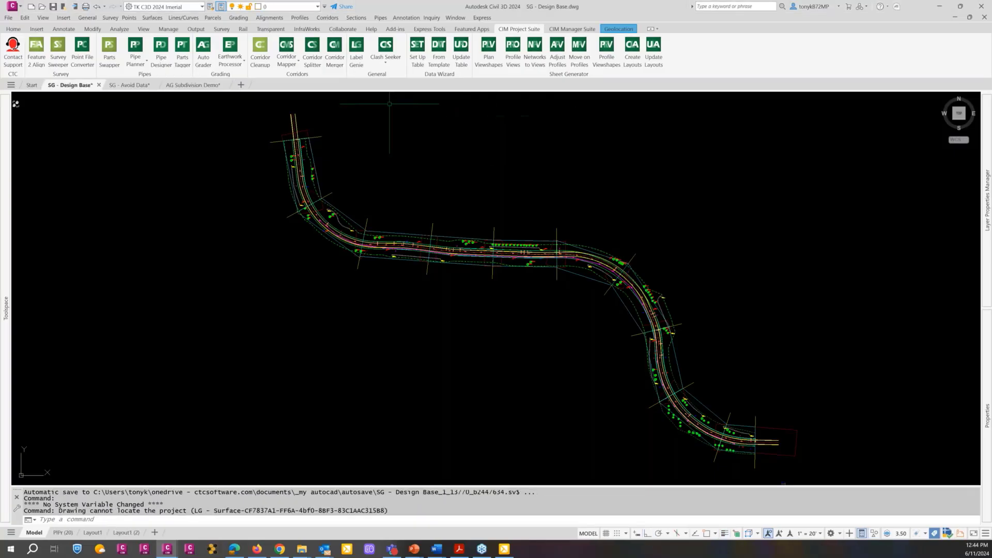
Step: Check the installed suite version in Auto Grader's About information, close Auto Grader, and return to the slide presentation
{"action": "left_click", "coordinate": [204, 53]}
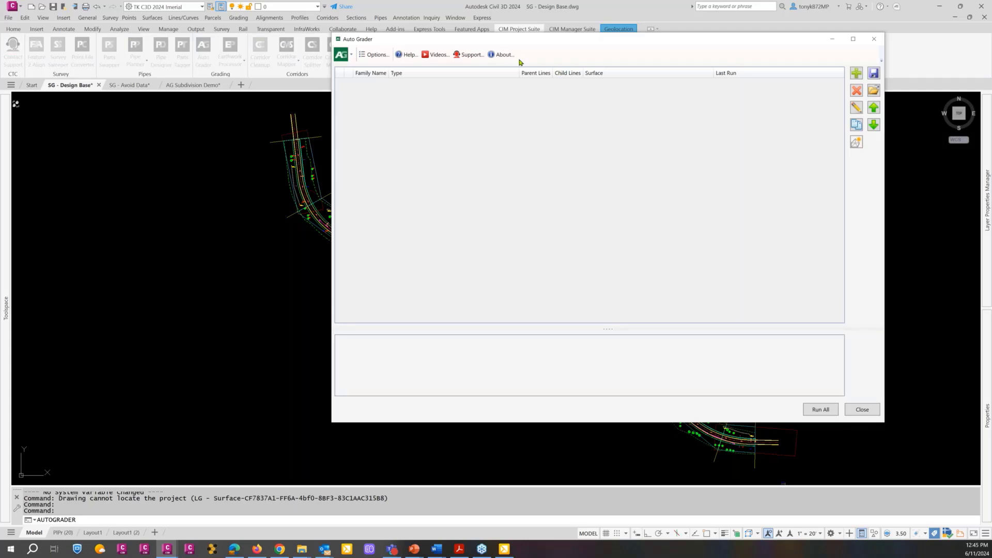
{"action": "left_click", "coordinate": [507, 56]}
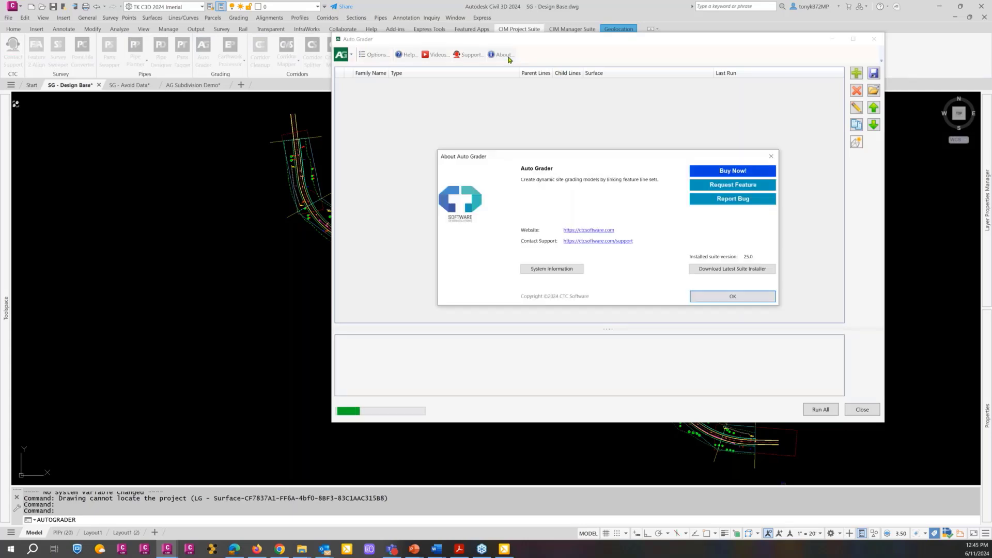
{"action": "left_click", "coordinate": [750, 262]}
{"action": "left_click", "coordinate": [772, 157]}
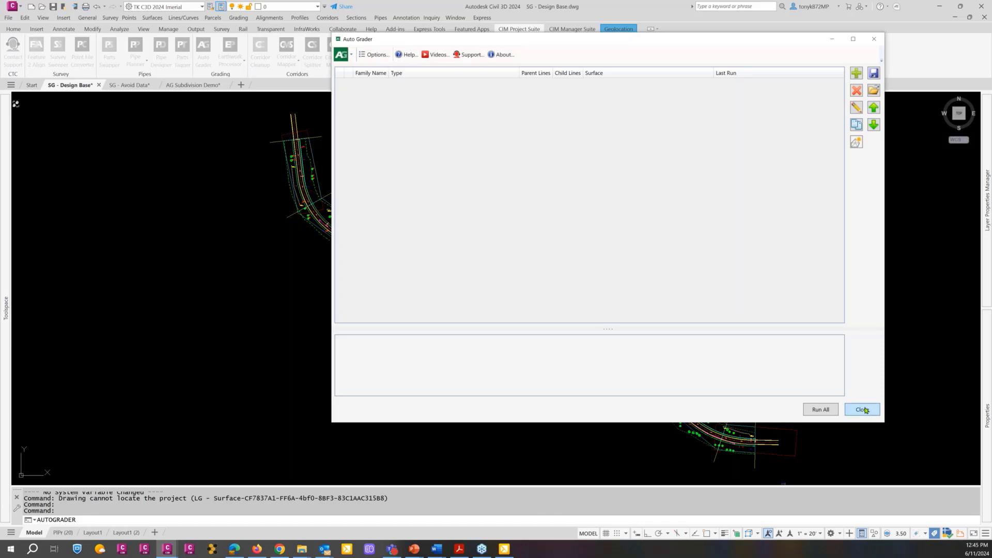
{"action": "left_click", "coordinate": [863, 409]}
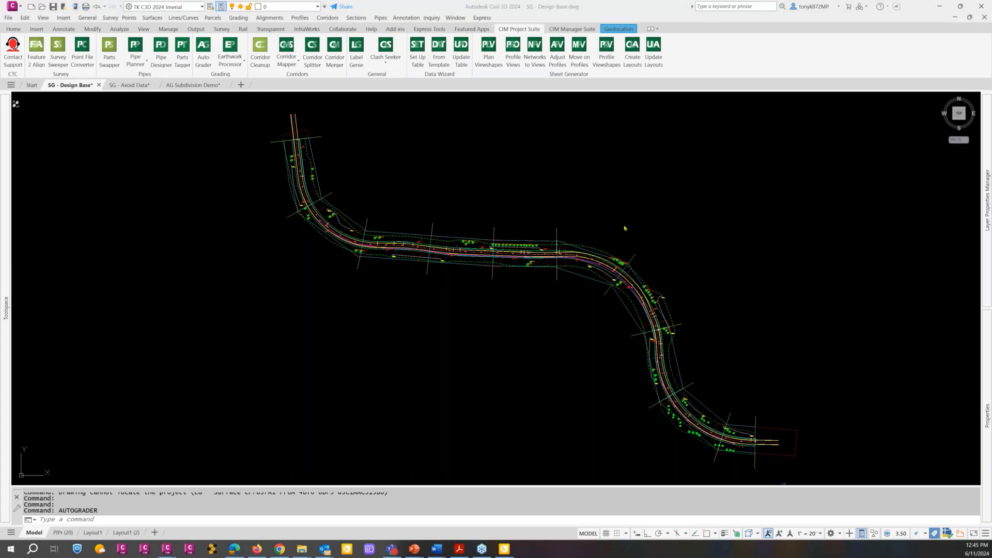
{"action": "key", "text": "alt+Tab"}
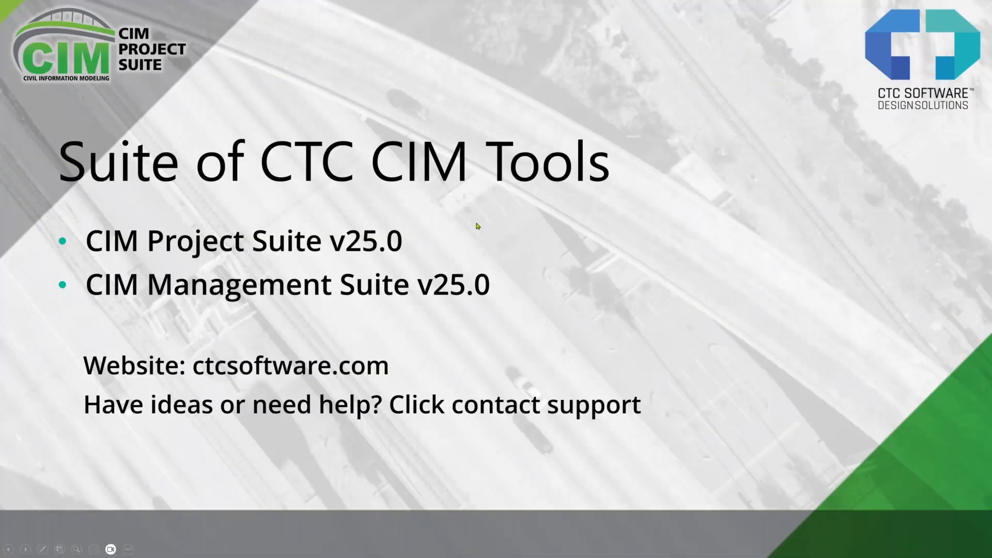